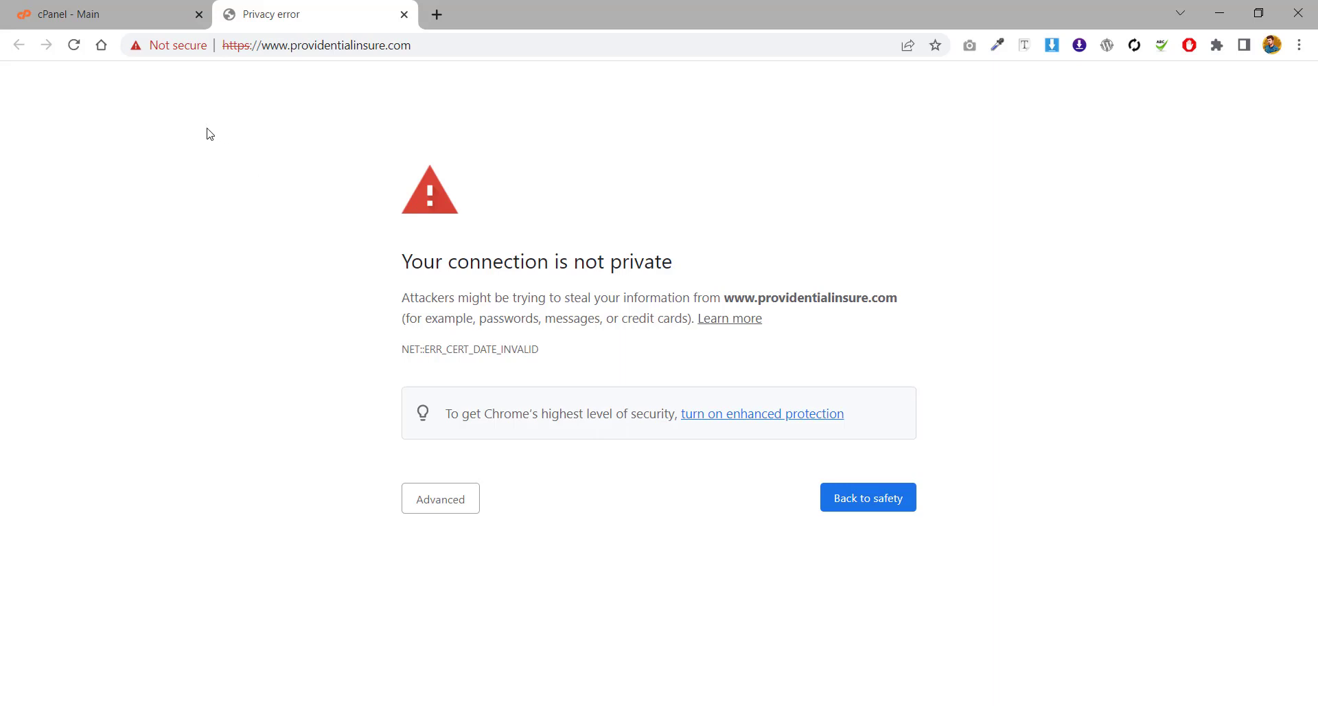
{"action": "left_click", "coordinate": [72, 46]}
{"action": "left_click", "coordinate": [75, 46]}
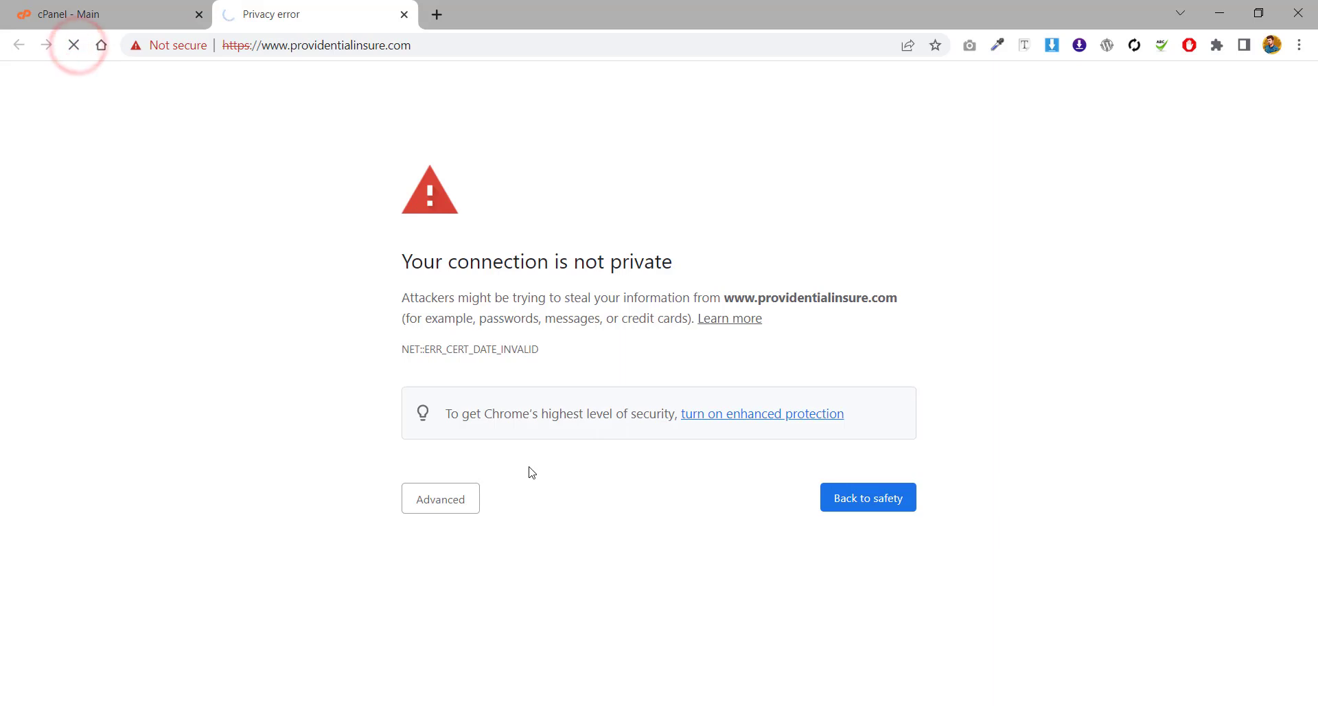
{"action": "left_click", "coordinate": [466, 498]}
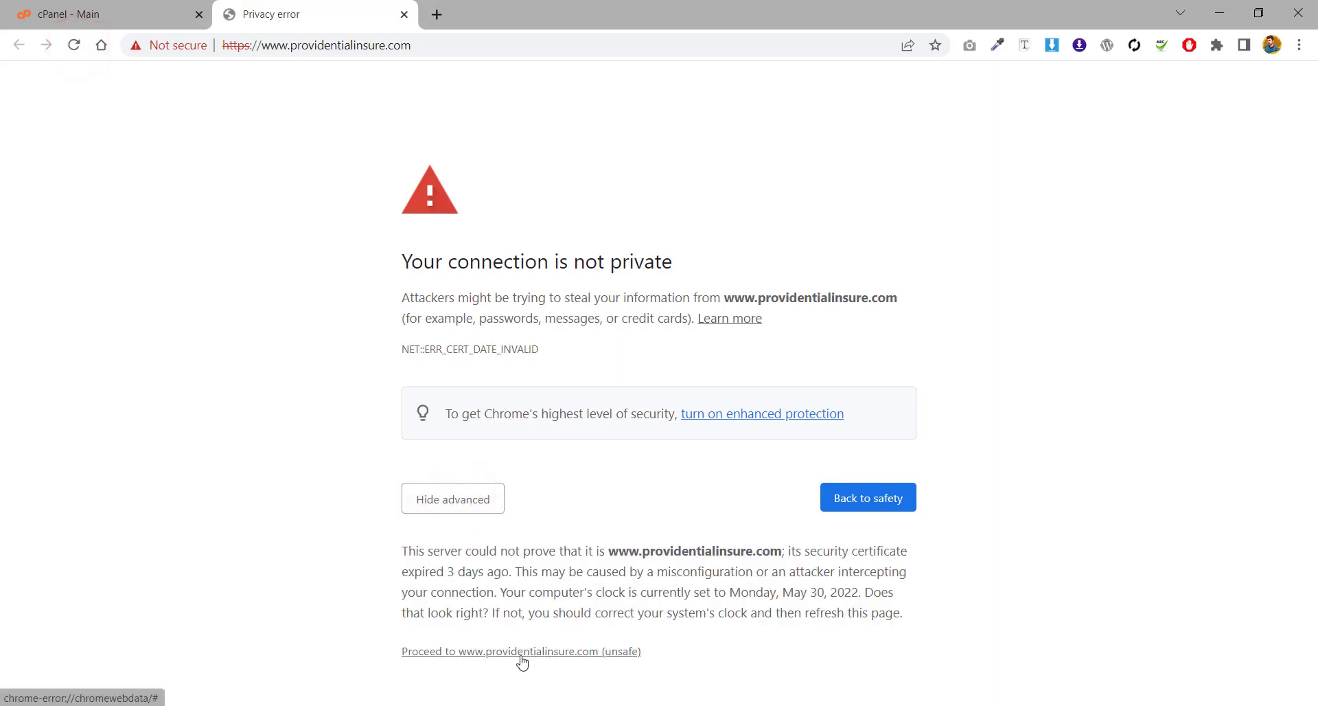
{"action": "double_click", "coordinate": [252, 46]}
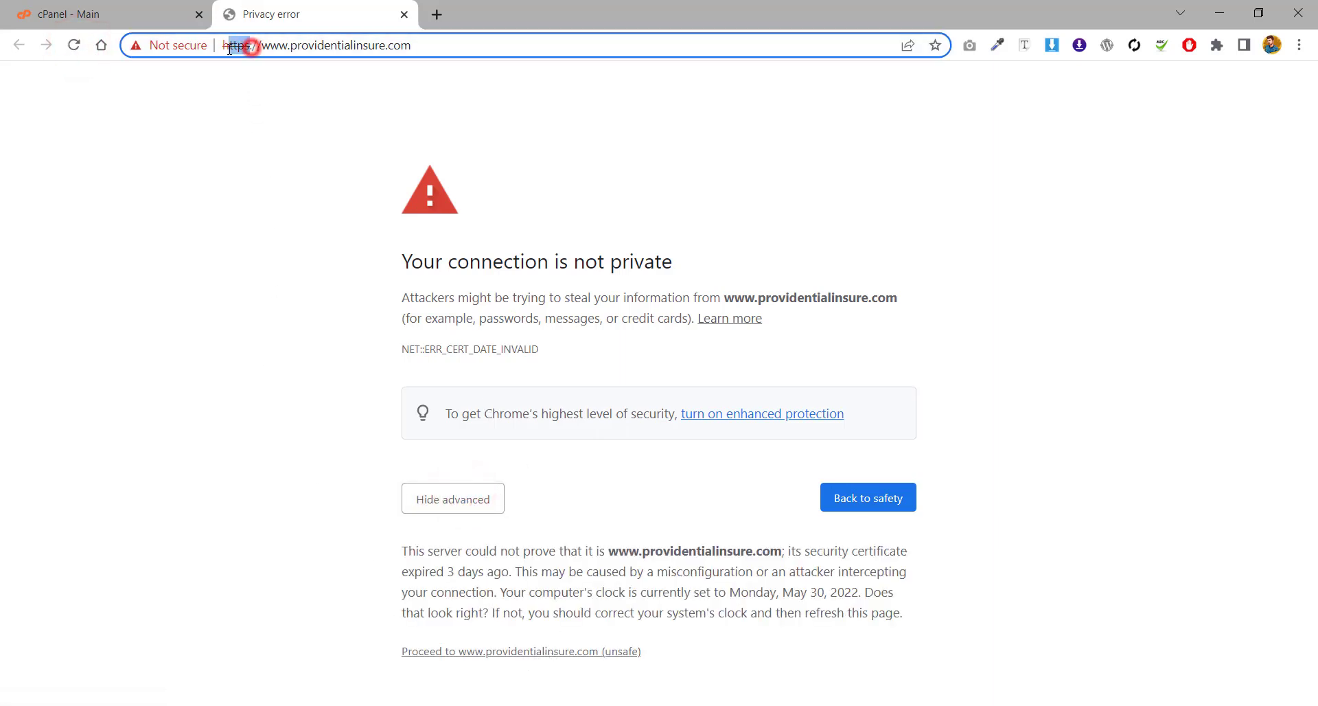
{"action": "left_click", "coordinate": [254, 280]}
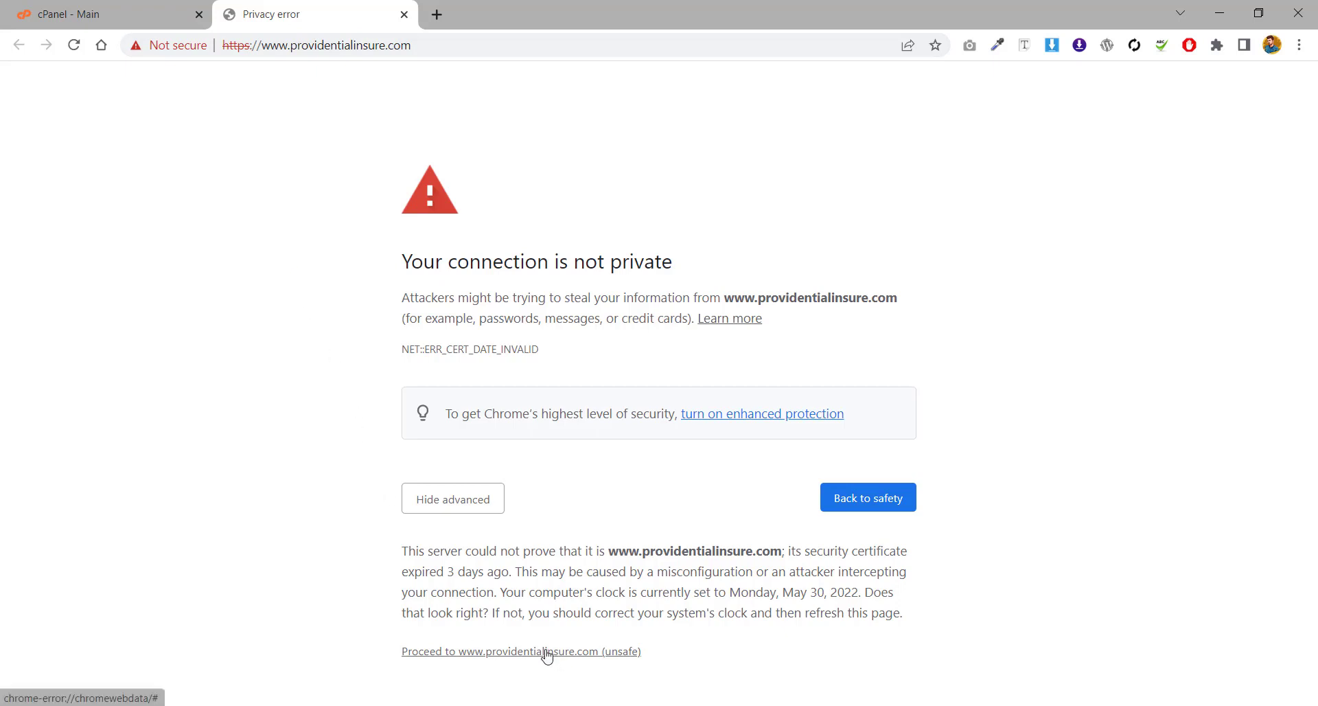
{"action": "left_click", "coordinate": [443, 494]}
{"action": "left_click", "coordinate": [614, 654]}
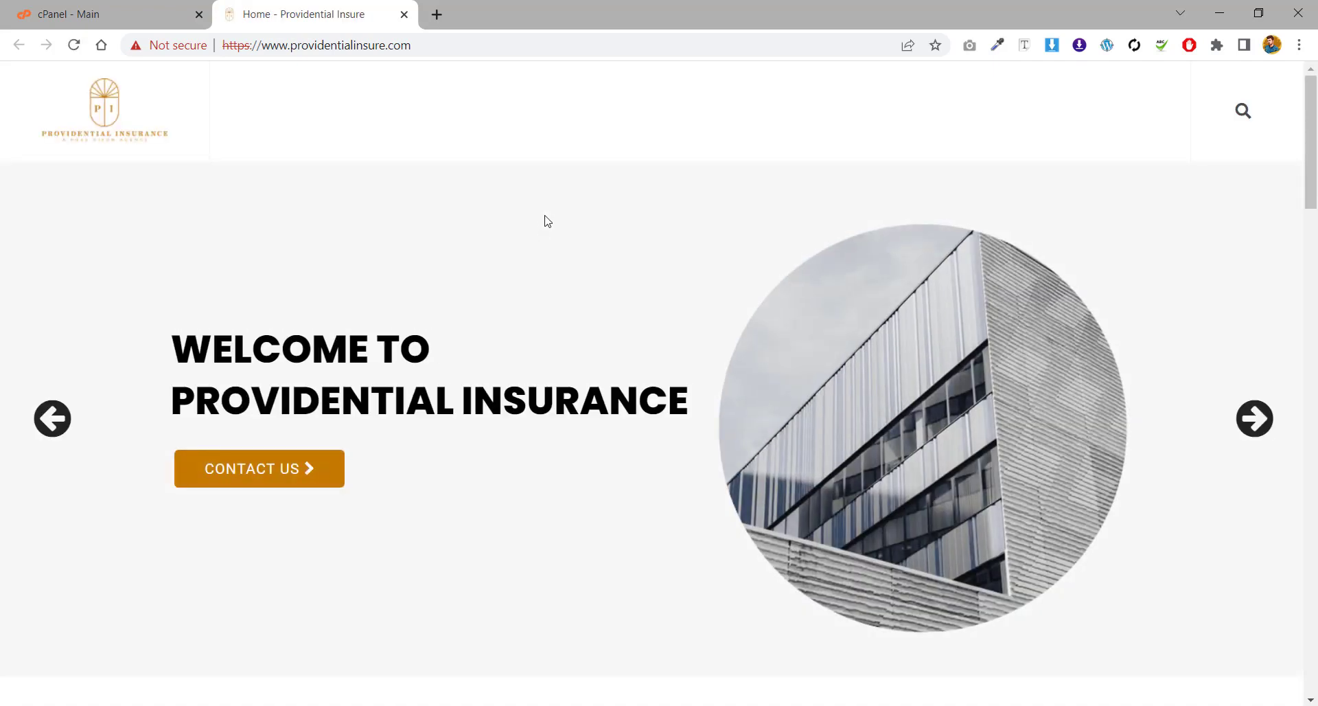
Step: Open the site's WordPress admin login page by adding /wp-admin to the address
{"action": "left_click", "coordinate": [443, 48]}
{"action": "left_click", "coordinate": [454, 50]}
{"action": "type", "text": "/"}
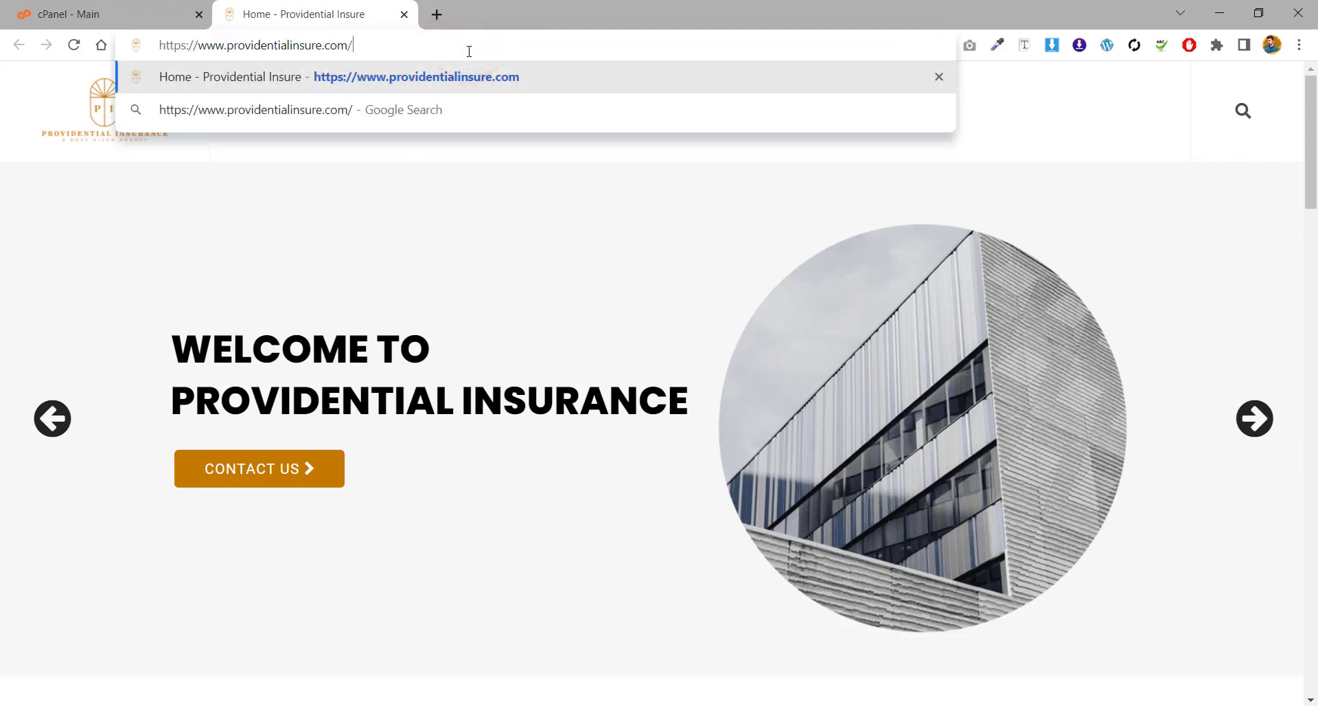
{"action": "type", "text": "w"}
{"action": "type", "text": "p-admin"}
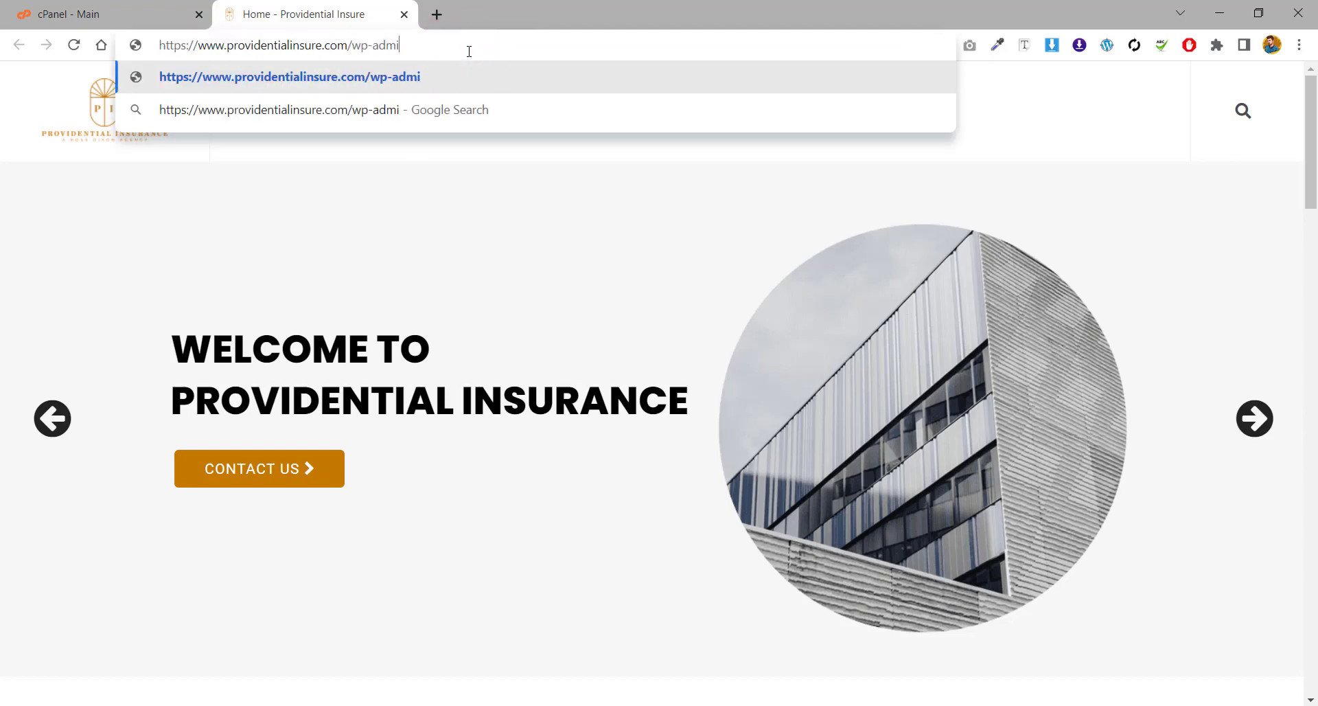
{"action": "key", "text": "Return"}
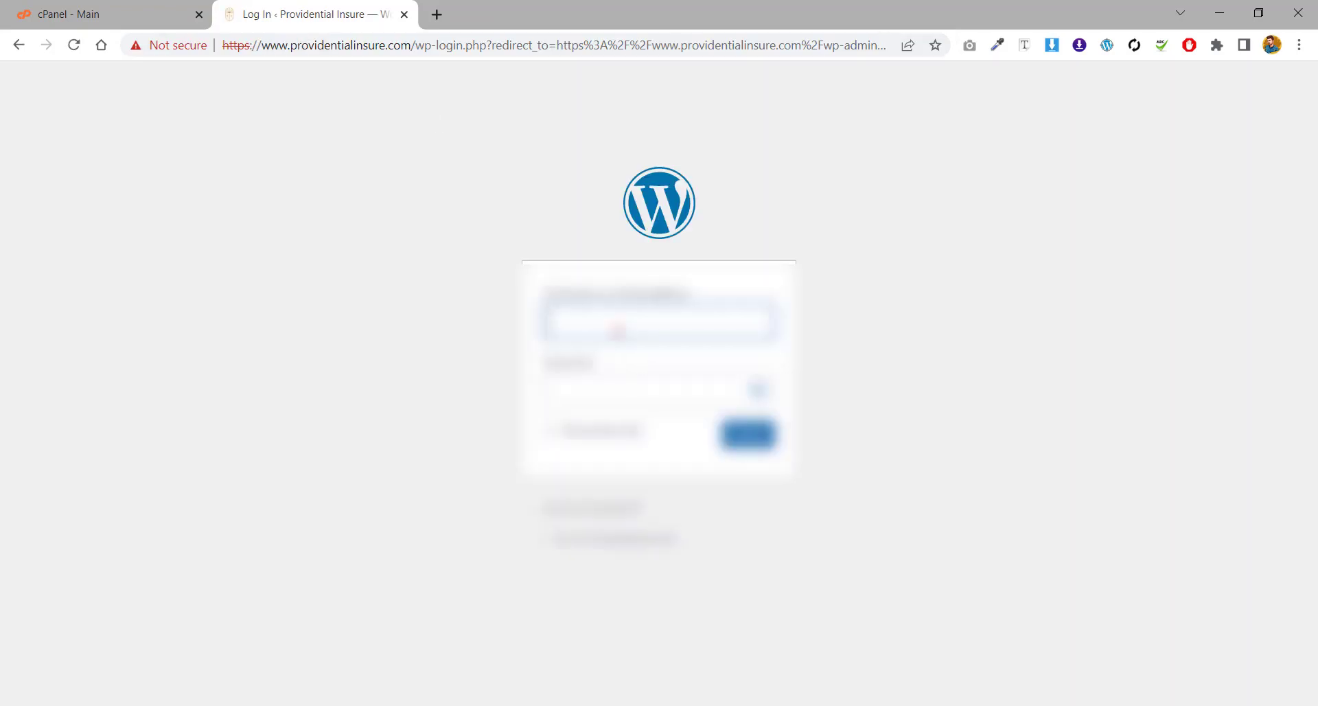
Step: Log in to the WordPress dashboard with the saved username and account password
{"action": "left_click", "coordinate": [616, 329]}
{"action": "key", "text": "Down"}
{"action": "key", "text": "Return"}
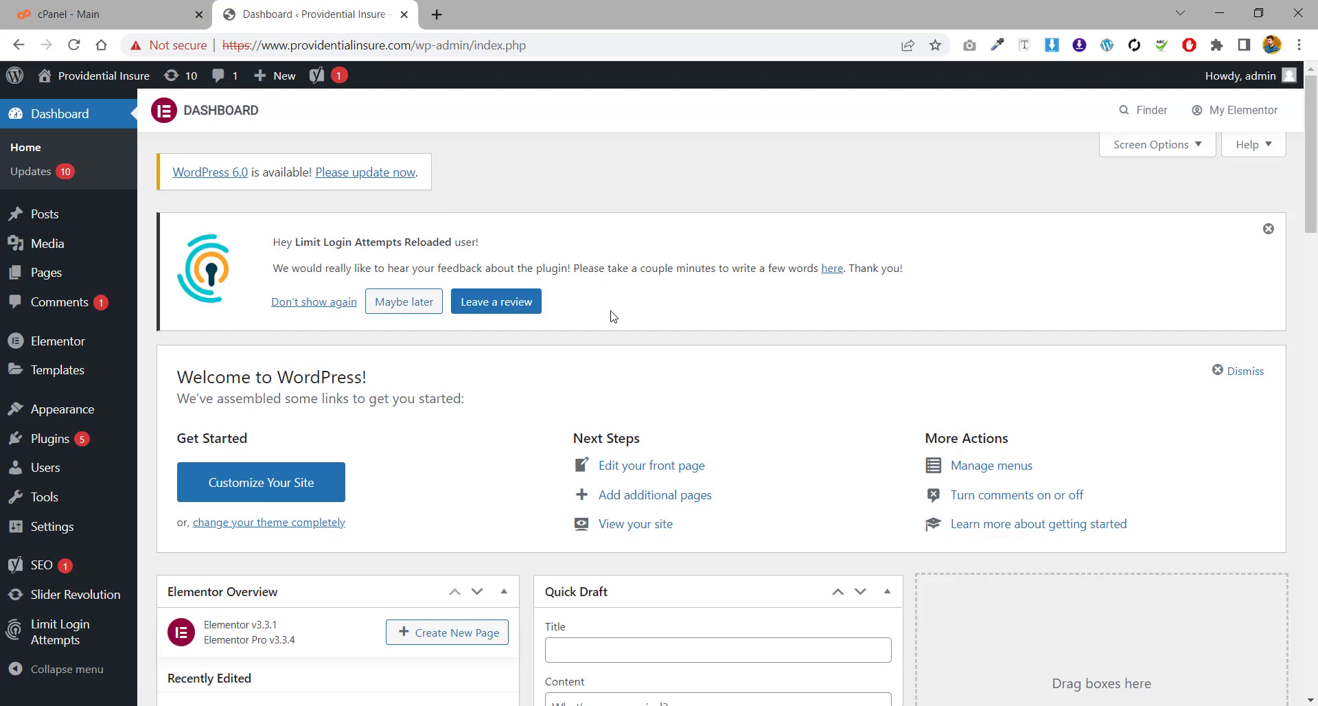
Step: Go to the page for adding new plugins and search for "simple ssl"
{"action": "mouse_move", "coordinate": [39, 445]}
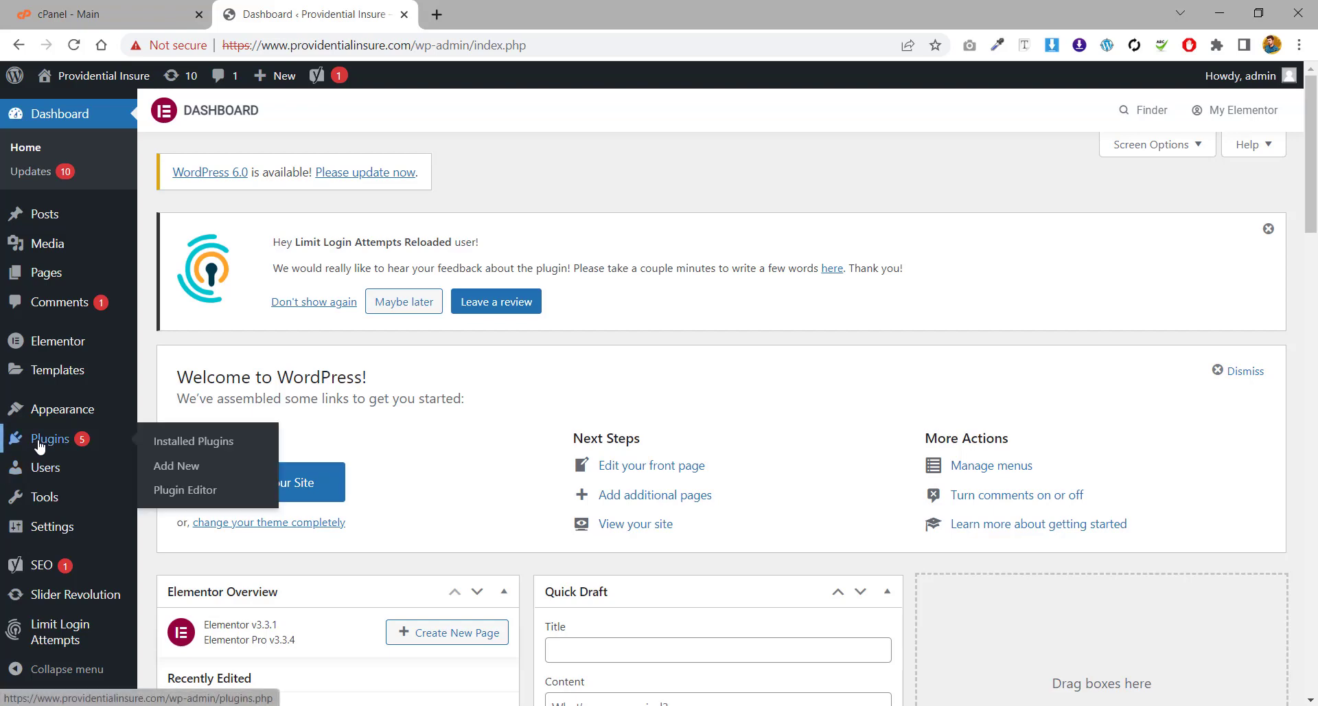
{"action": "left_click", "coordinate": [164, 465]}
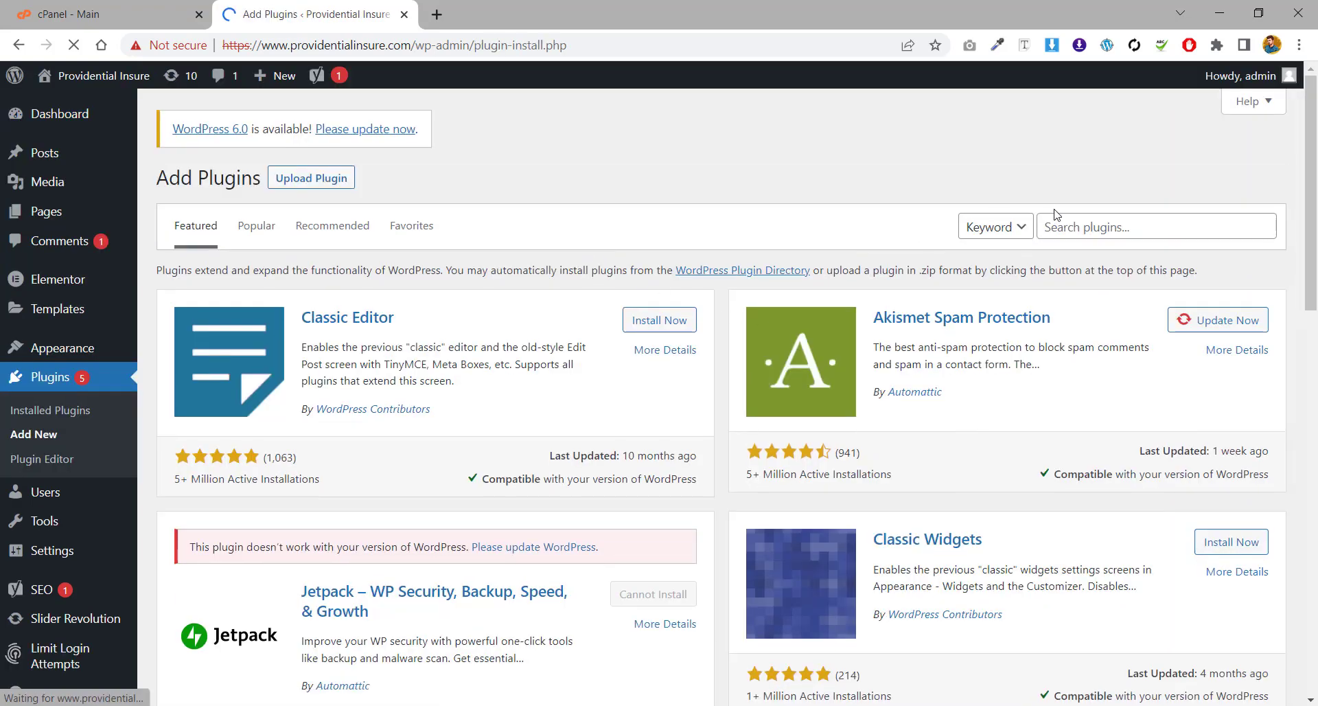
{"action": "left_click", "coordinate": [1075, 231]}
{"action": "type", "text": "simp"}
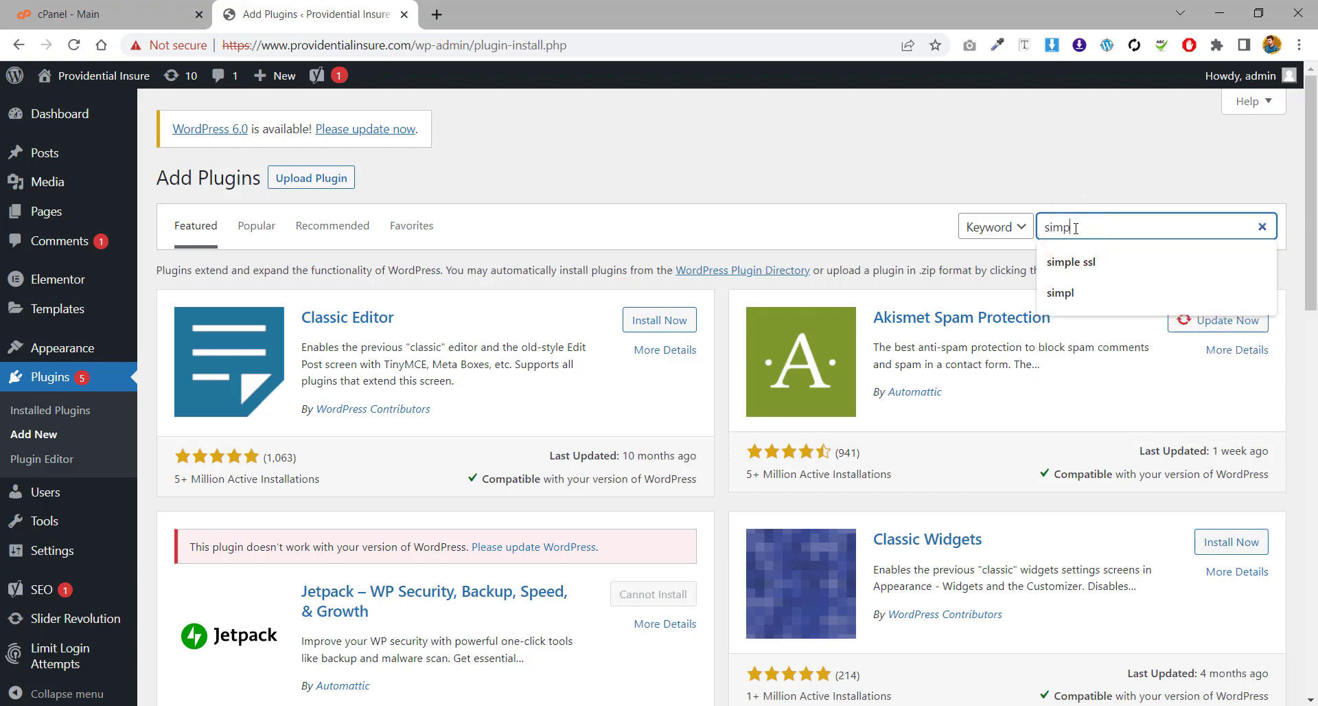
{"action": "type", "text": "le ss"}
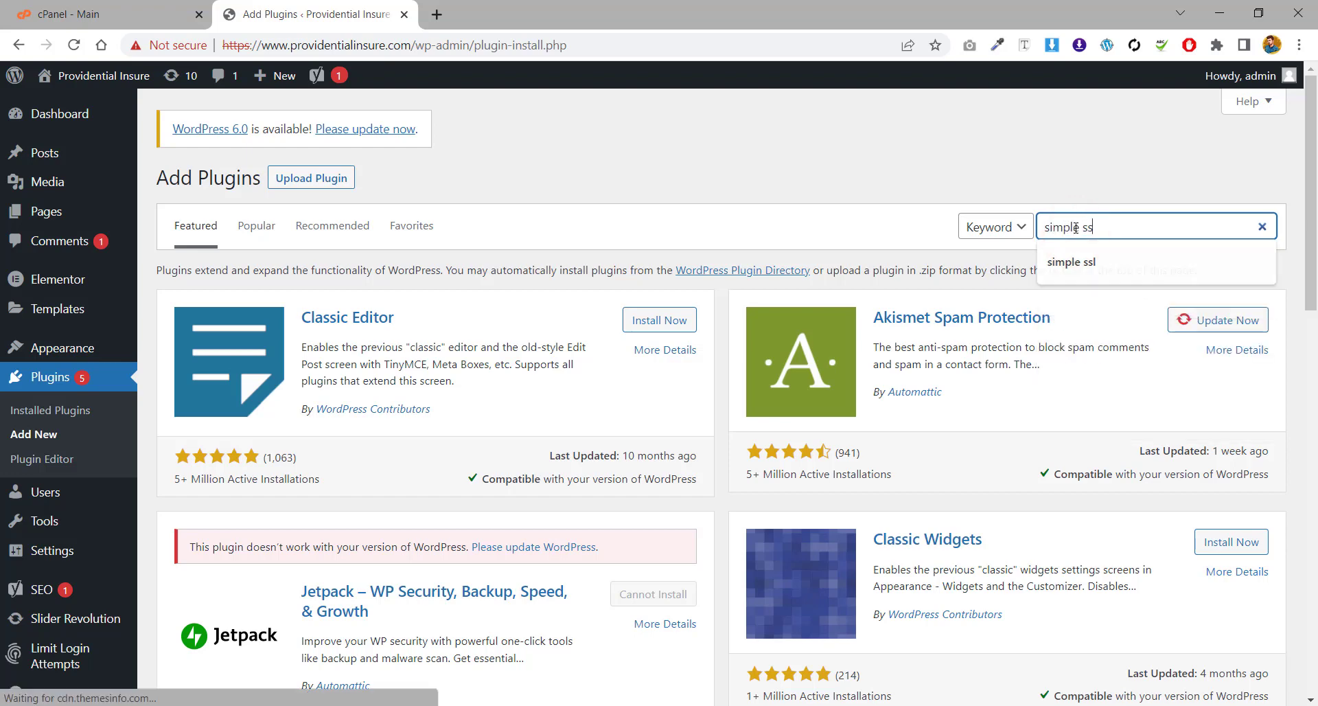
{"action": "key", "text": "Return"}
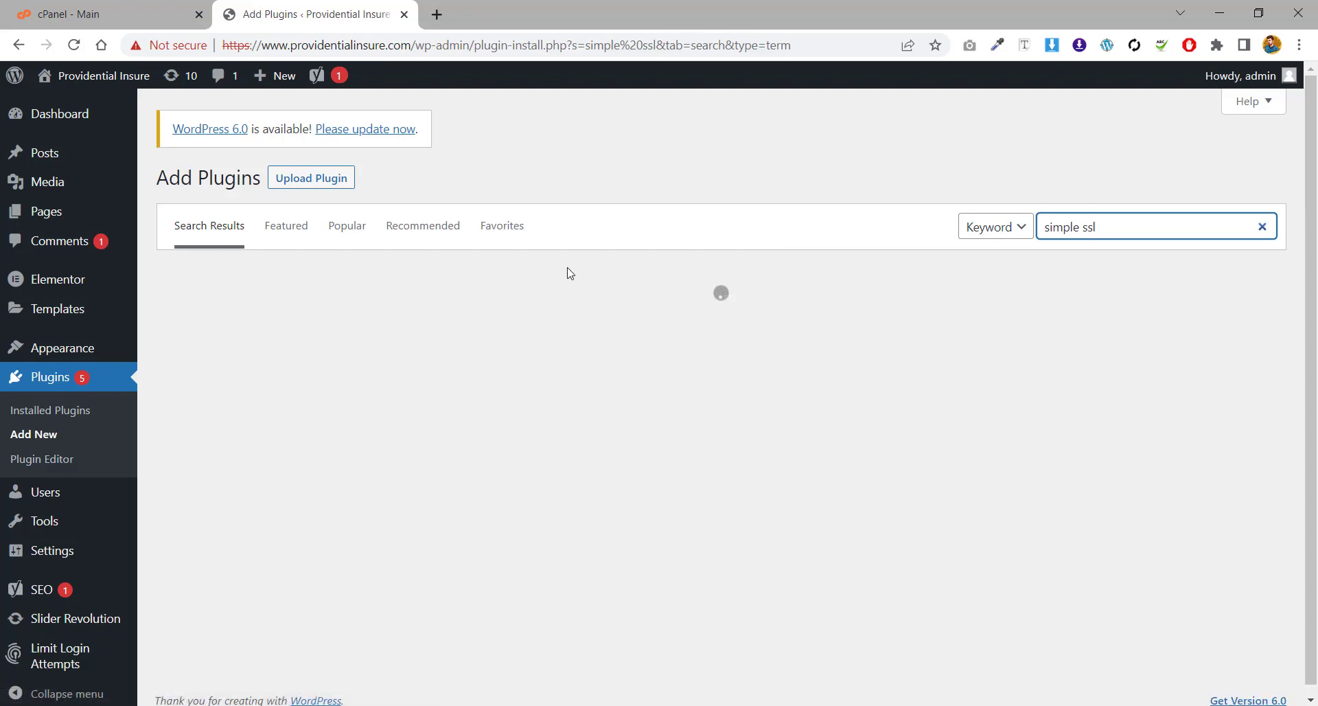
Step: Install and activate the WP Encryption – One Click Free SSL Certificate plugin, viewing the open cPanel page while it loads
{"action": "scroll", "coordinate": [557, 254], "scroll_direction": "down", "scroll_amount": 2}
{"action": "scroll", "coordinate": [557, 265], "scroll_direction": "down", "scroll_amount": 1}
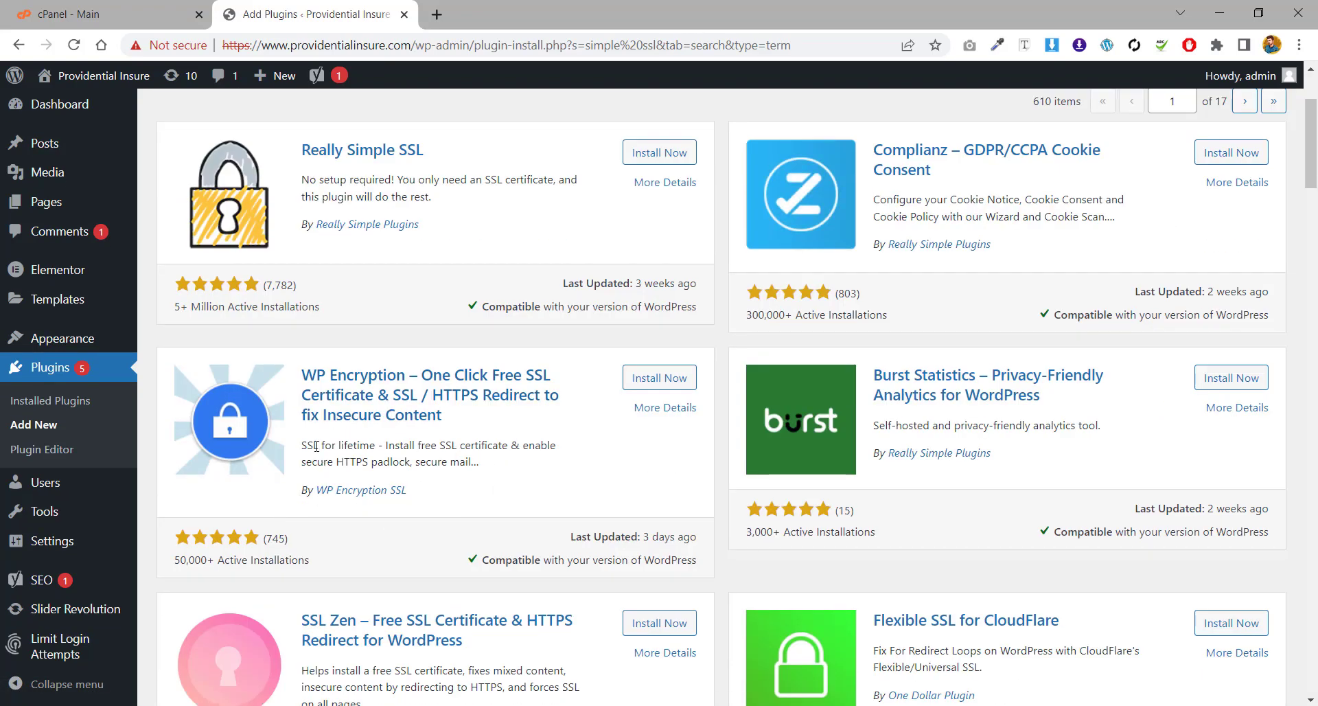
{"action": "left_click", "coordinate": [657, 389]}
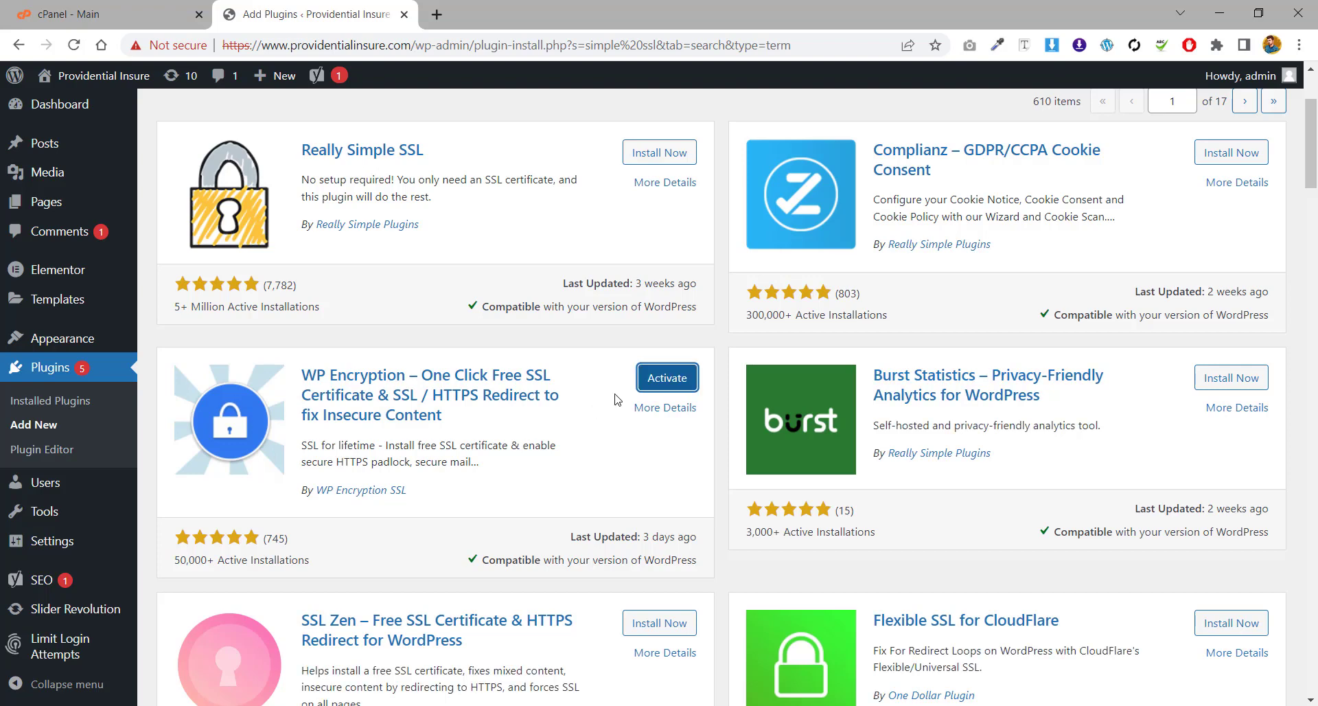
{"action": "left_click", "coordinate": [666, 378]}
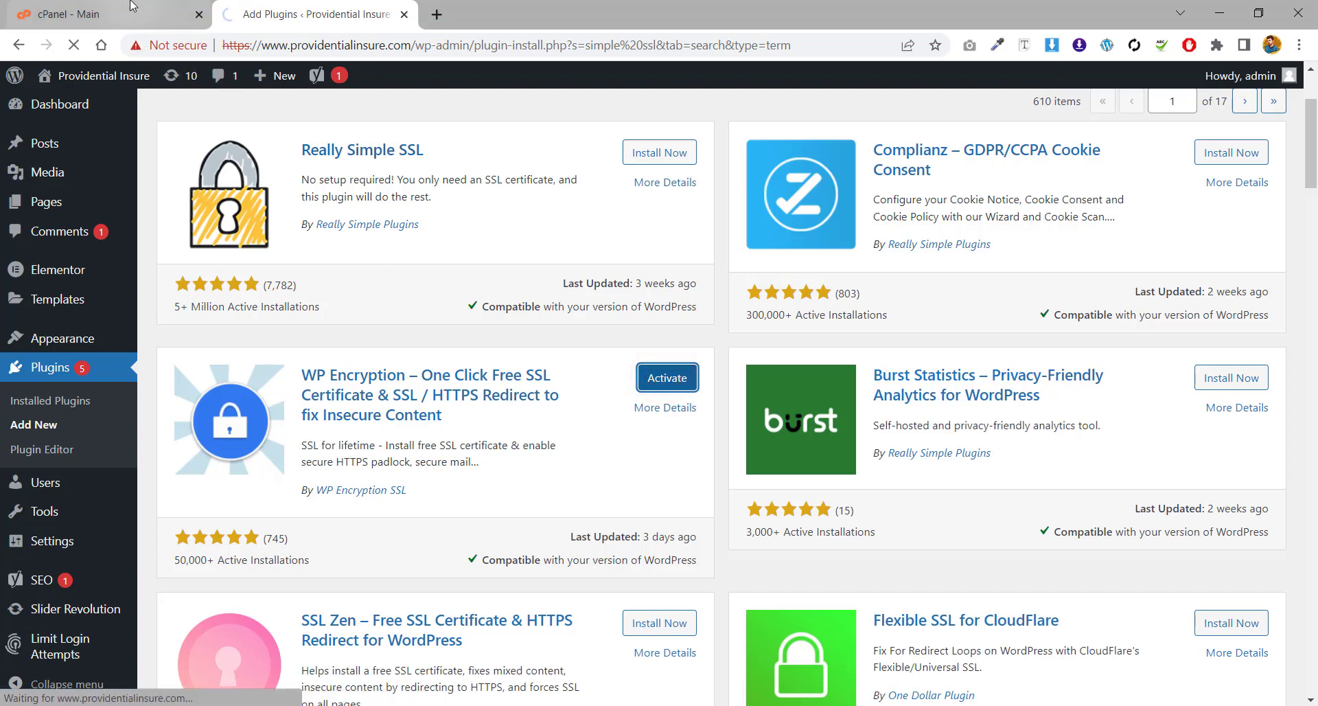
{"action": "left_click", "coordinate": [154, 6]}
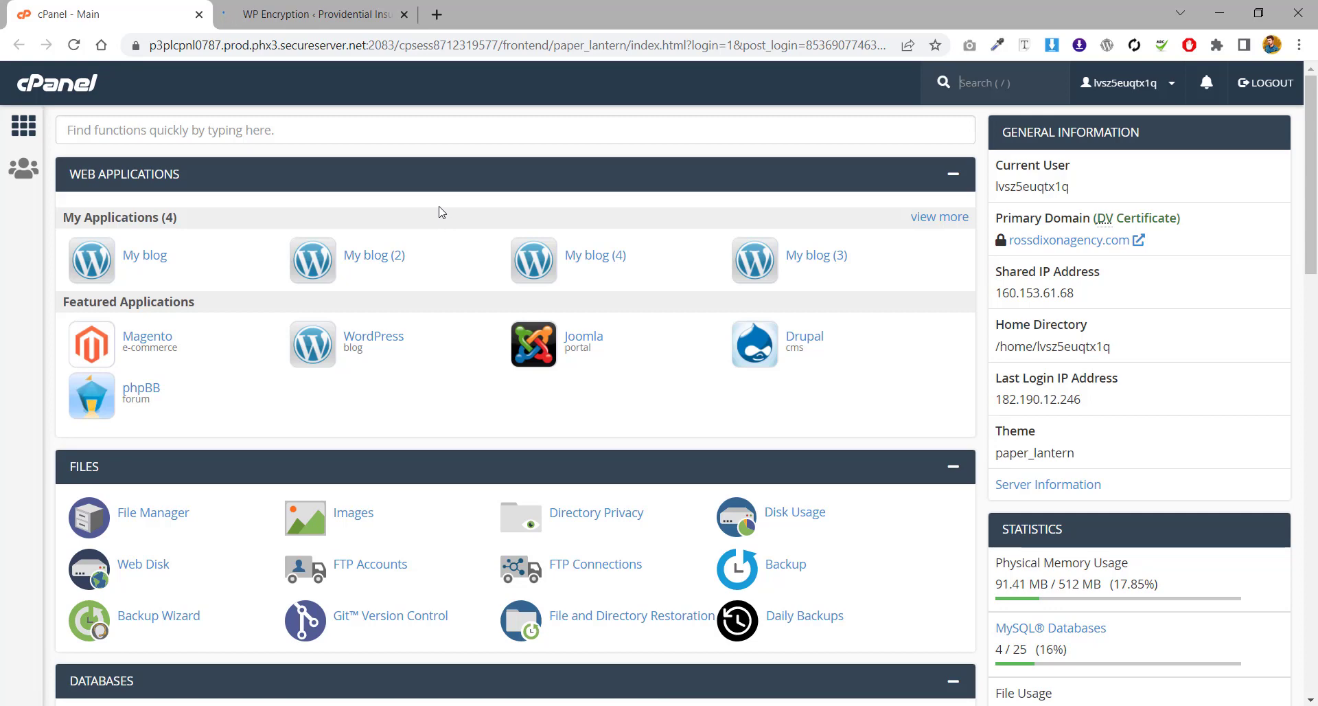
{"action": "left_click", "coordinate": [350, 8]}
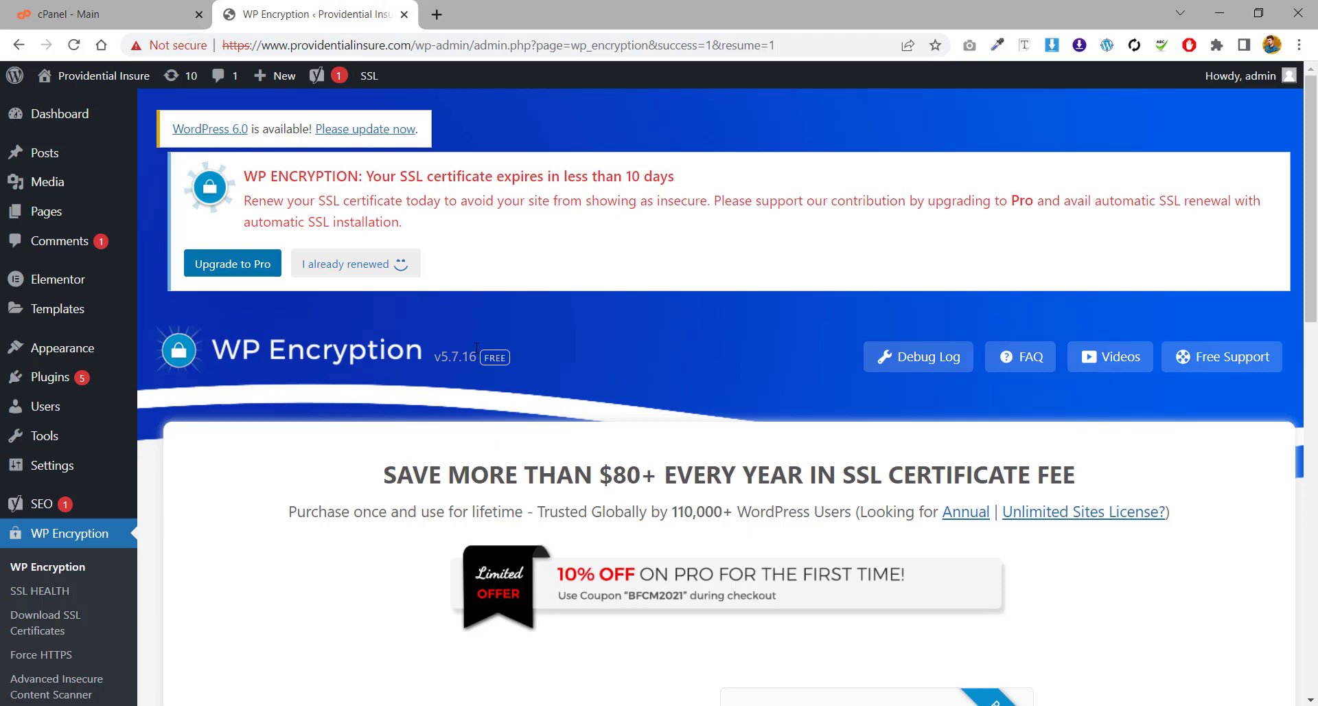
Step: Compare WP Encryption's Free and Pro plans and select the Free $0 plan
{"action": "scroll", "coordinate": [474, 352], "scroll_direction": "down", "scroll_amount": 5}
{"action": "scroll", "coordinate": [471, 360], "scroll_direction": "down", "scroll_amount": 2}
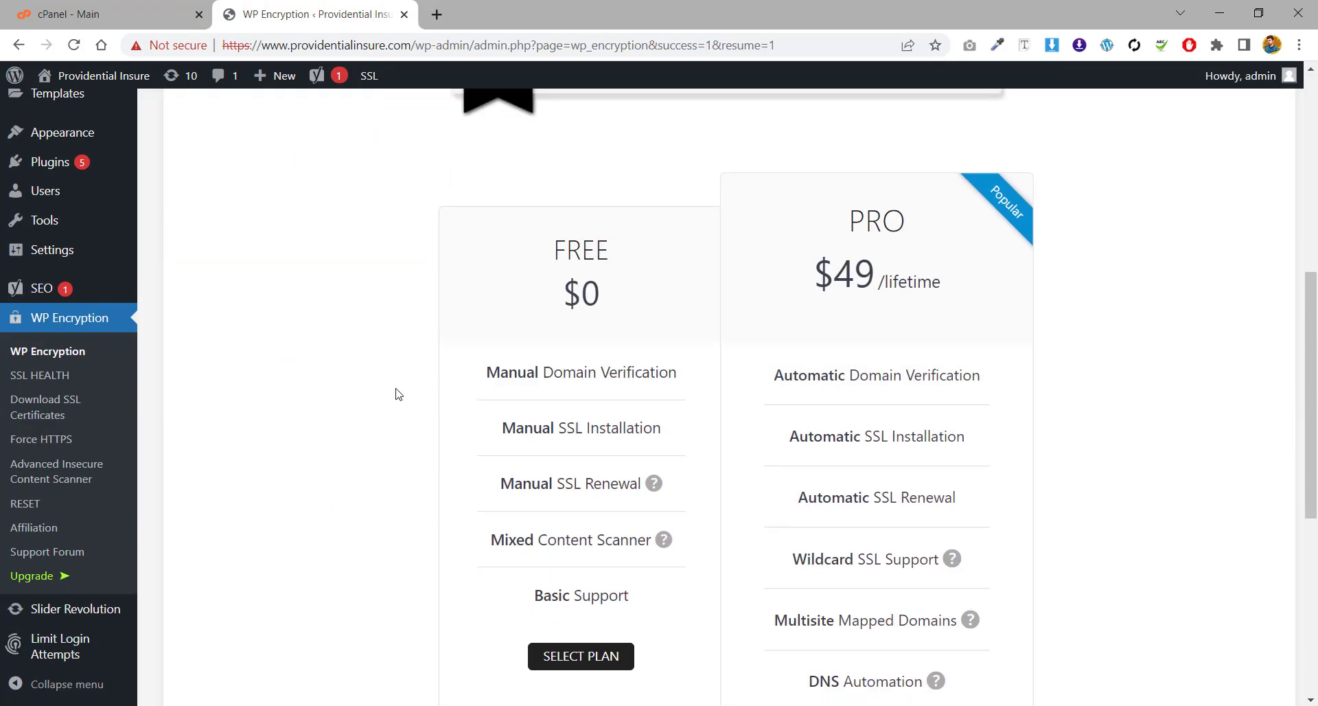
{"action": "scroll", "coordinate": [392, 385], "scroll_direction": "down", "scroll_amount": 7}
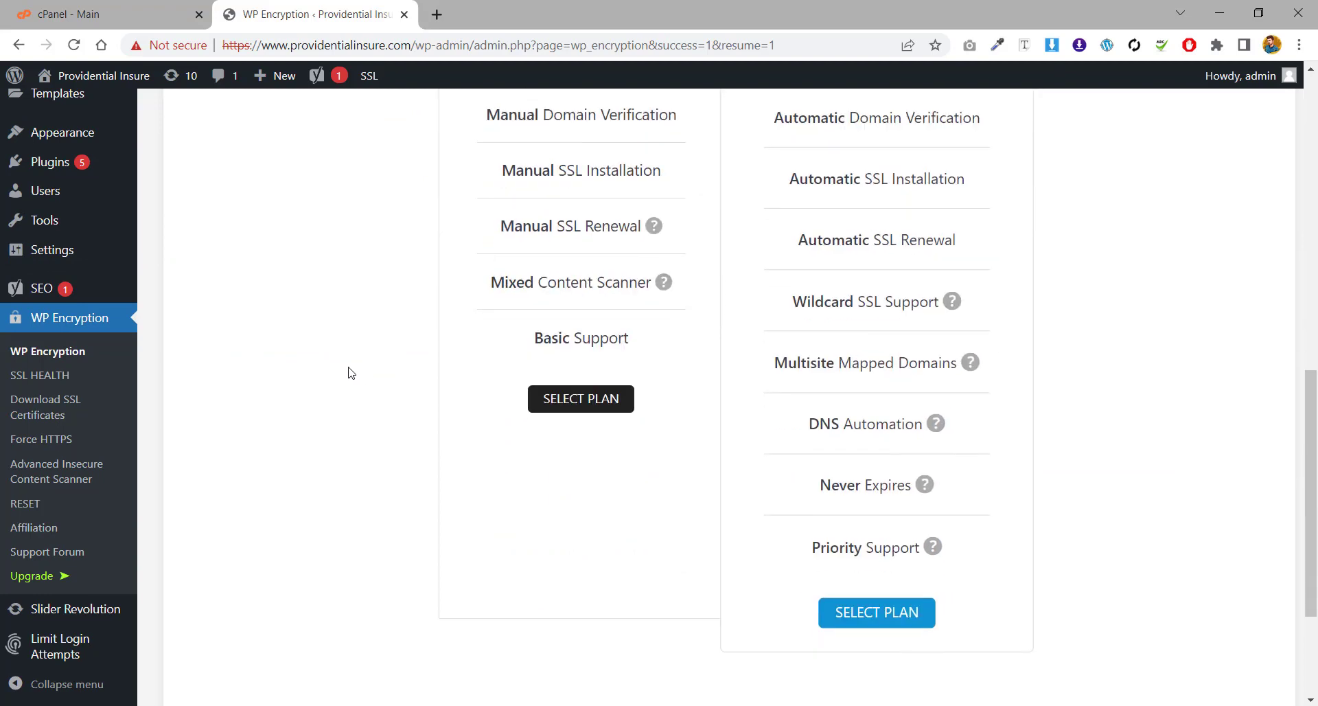
{"action": "scroll", "coordinate": [454, 384], "scroll_direction": "up", "scroll_amount": 10}
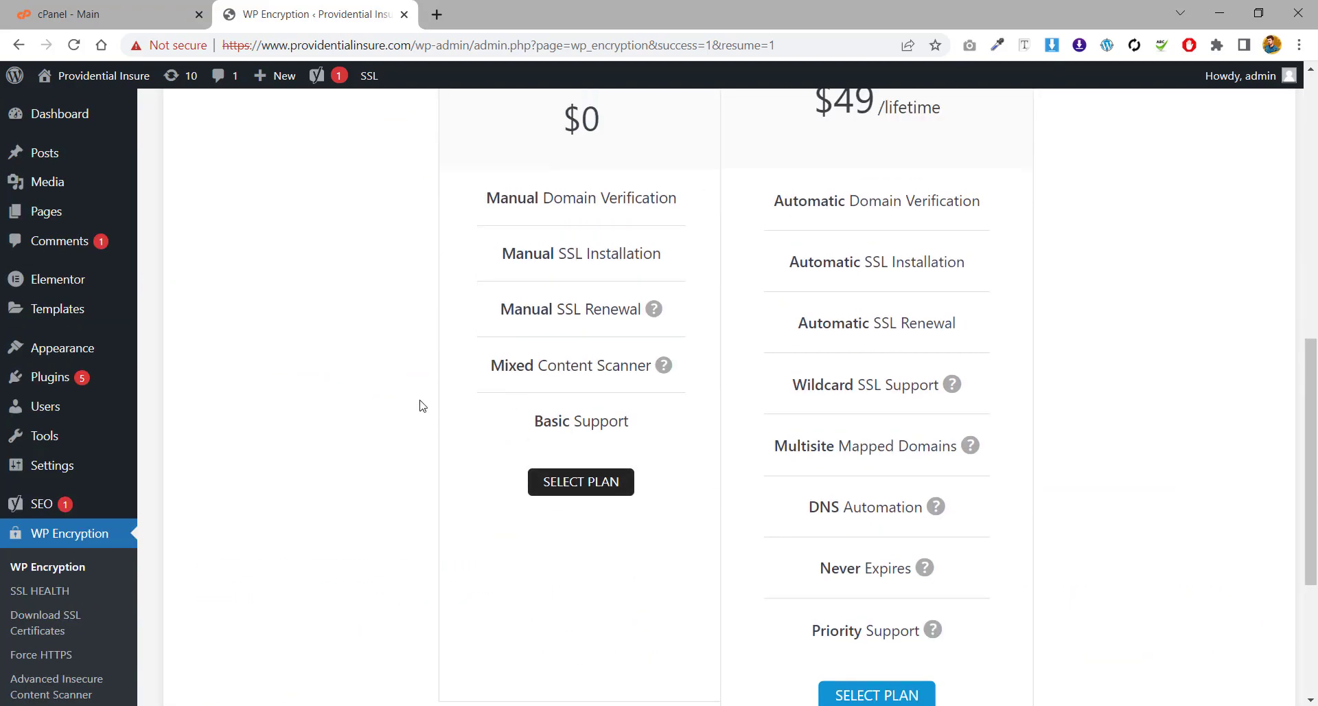
{"action": "scroll", "coordinate": [421, 406], "scroll_direction": "down", "scroll_amount": 4}
{"action": "scroll", "coordinate": [410, 240], "scroll_direction": "up", "scroll_amount": 8}
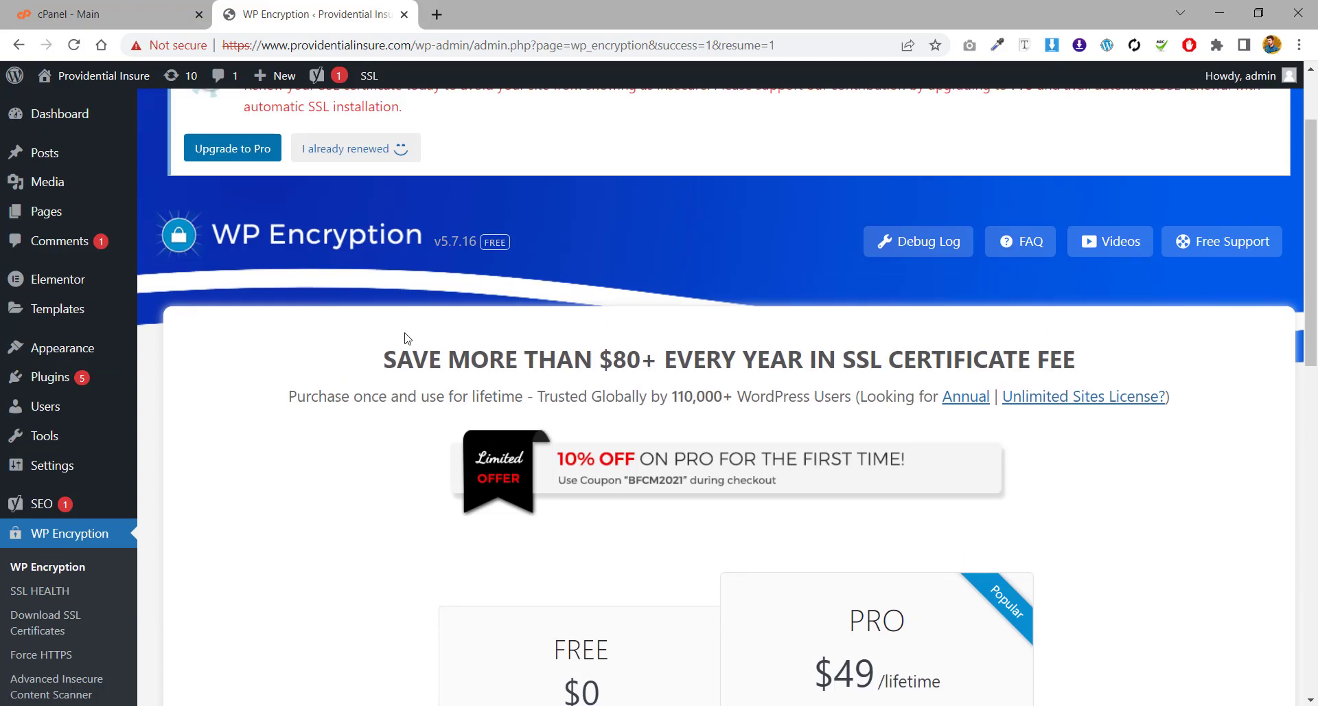
{"action": "scroll", "coordinate": [405, 338], "scroll_direction": "down", "scroll_amount": 4}
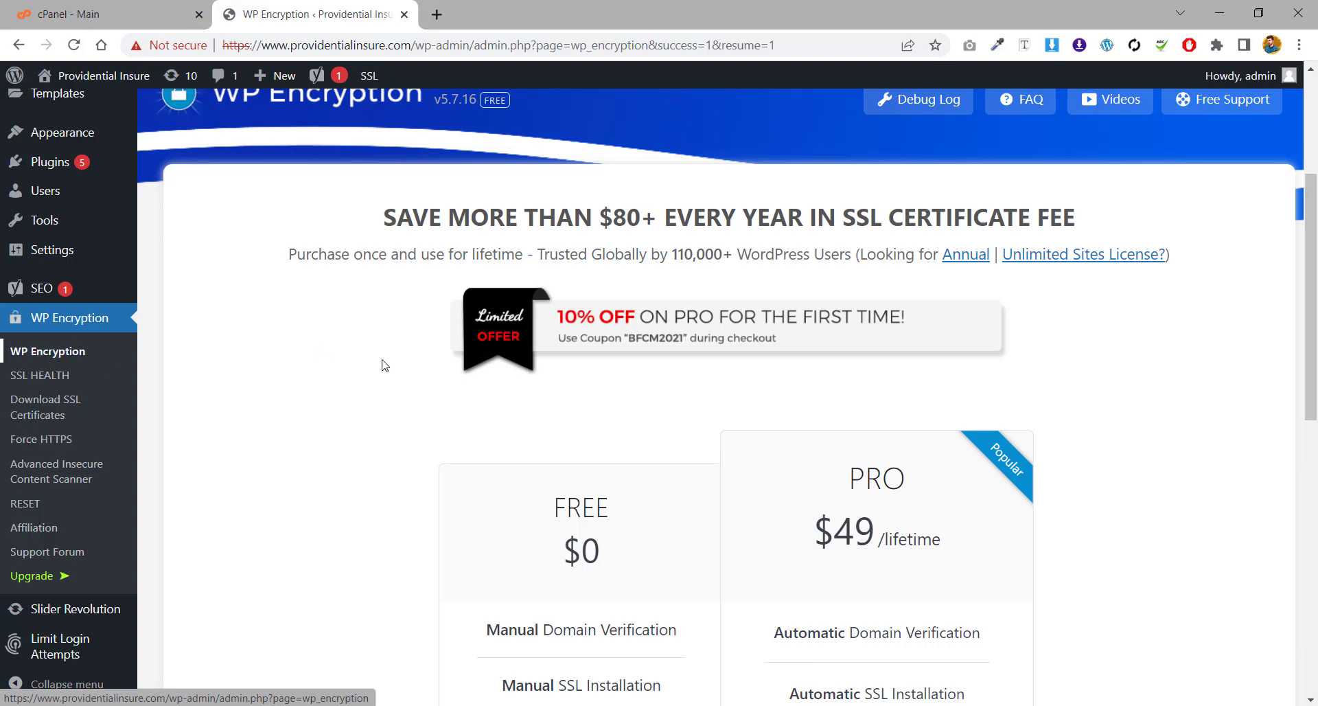
{"action": "scroll", "coordinate": [384, 368], "scroll_direction": "down", "scroll_amount": 5}
{"action": "left_click", "coordinate": [601, 575]}
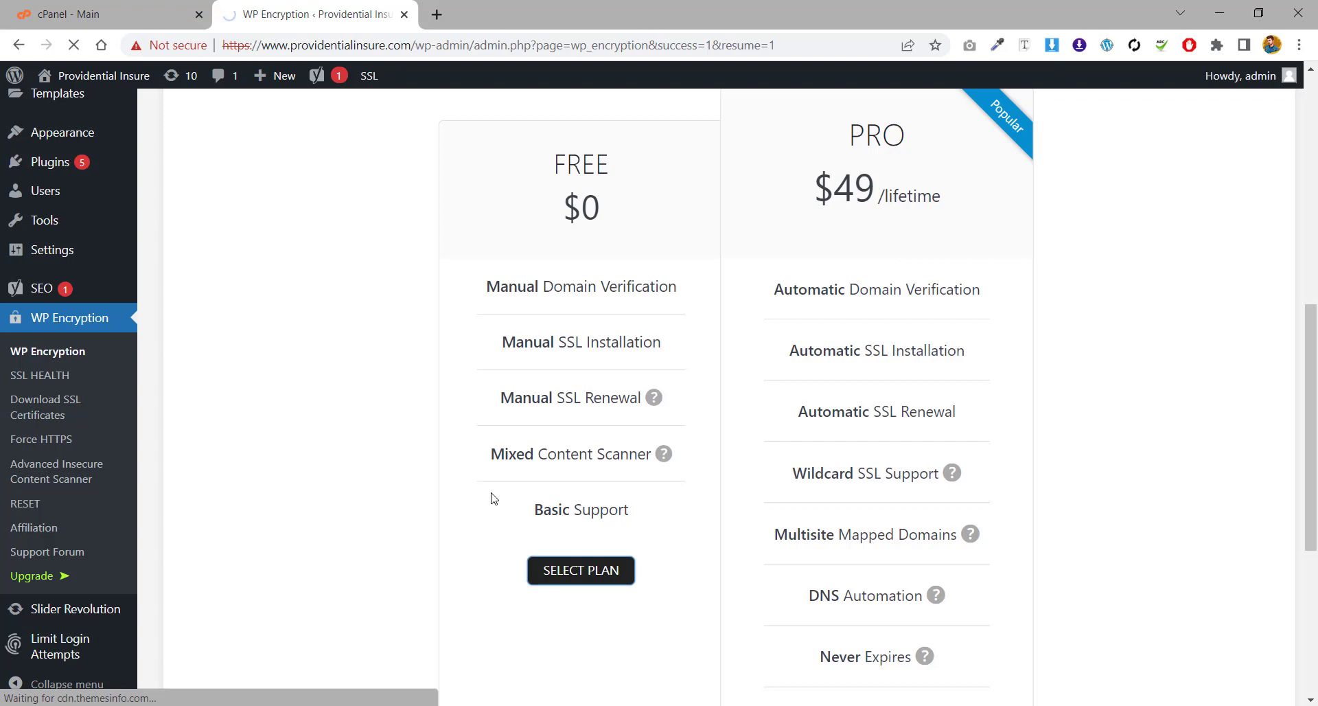
Step: Try to enable generating the SSL certificate for both the www and non-www versions of the domain, and dismiss the alert
{"action": "triple_click", "coordinate": [649, 436]}
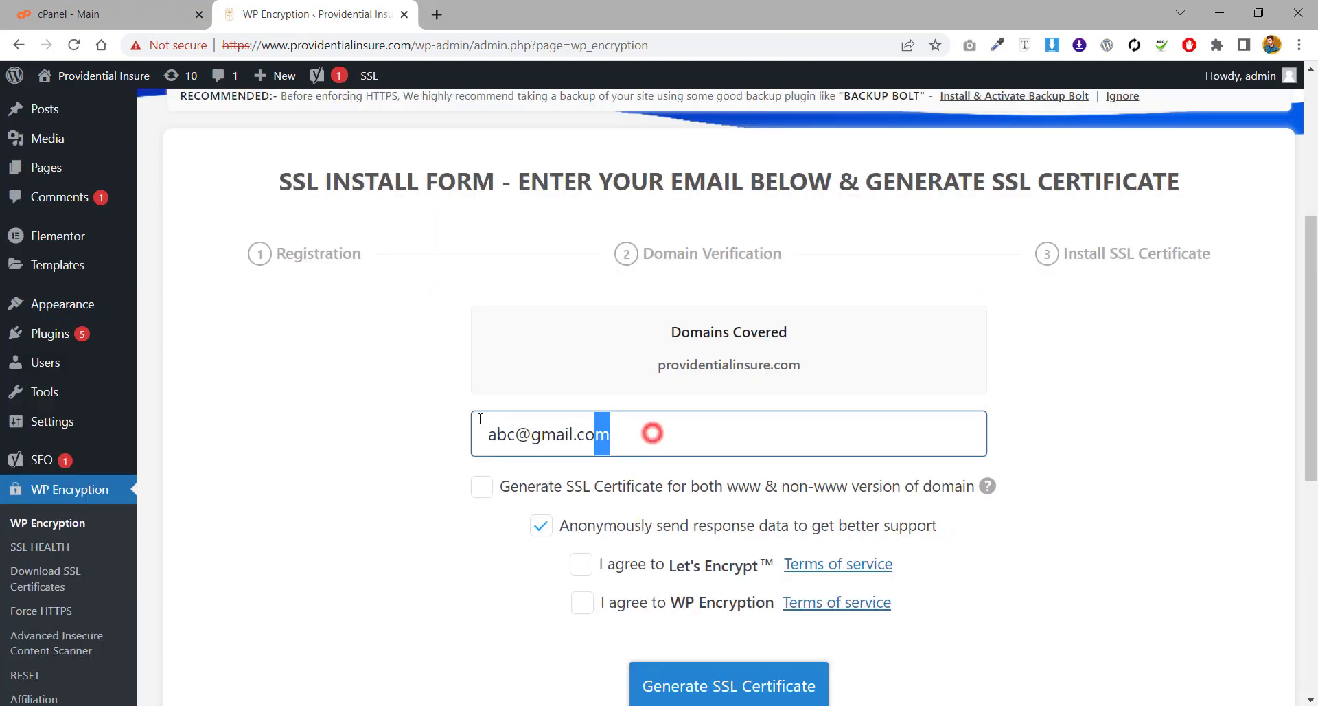
{"action": "left_click", "coordinate": [395, 421]}
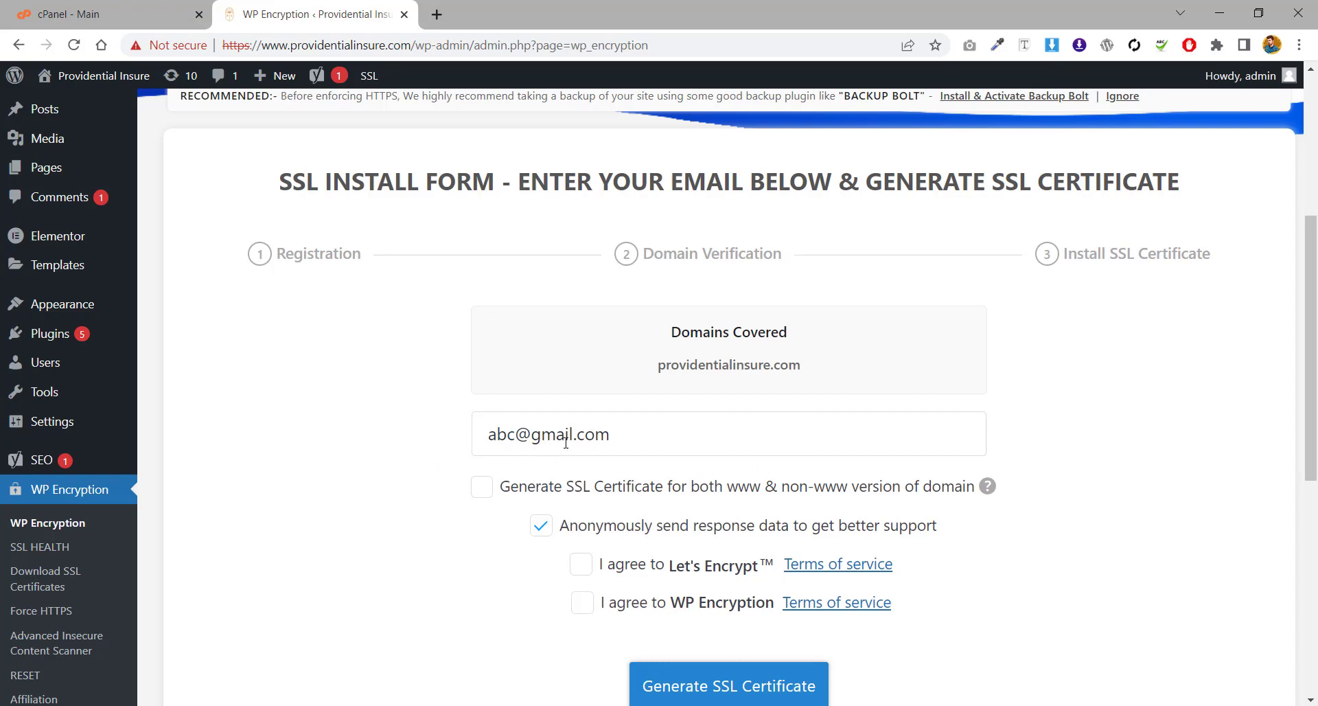
{"action": "scroll", "coordinate": [483, 536], "scroll_direction": "down", "scroll_amount": 2}
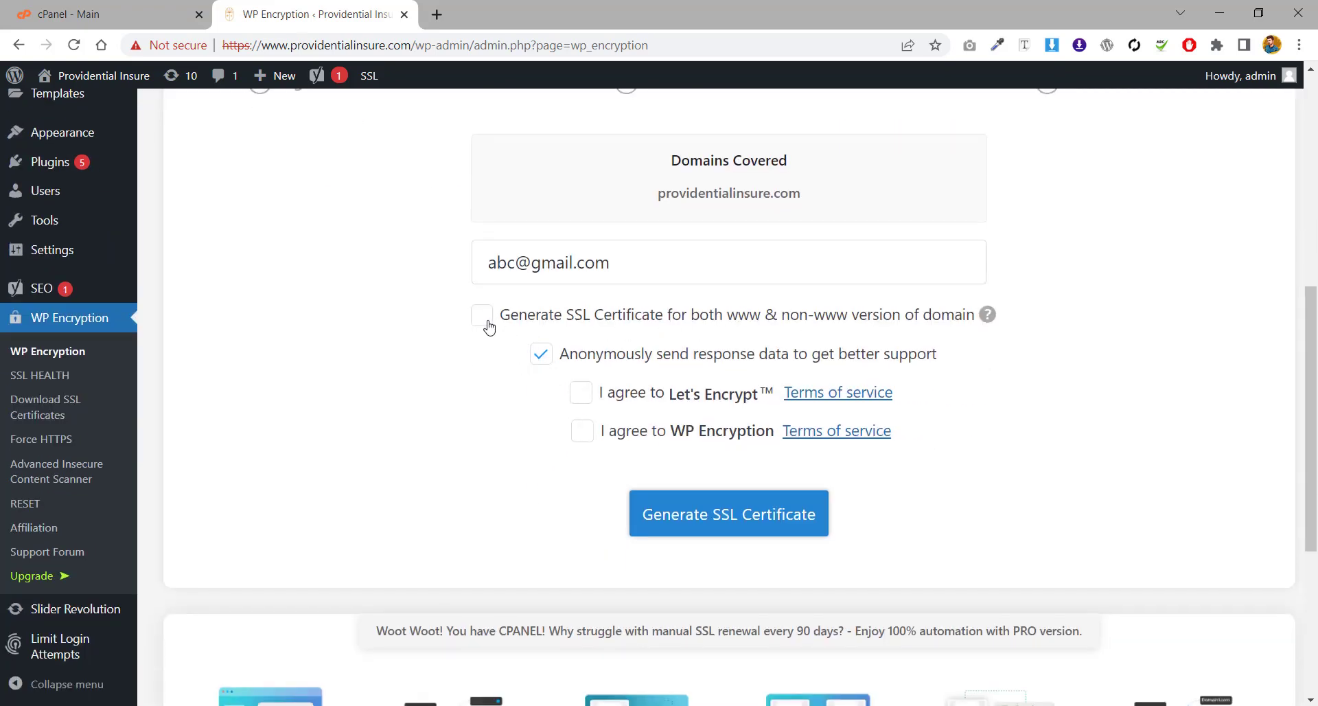
{"action": "left_click", "coordinate": [484, 317]}
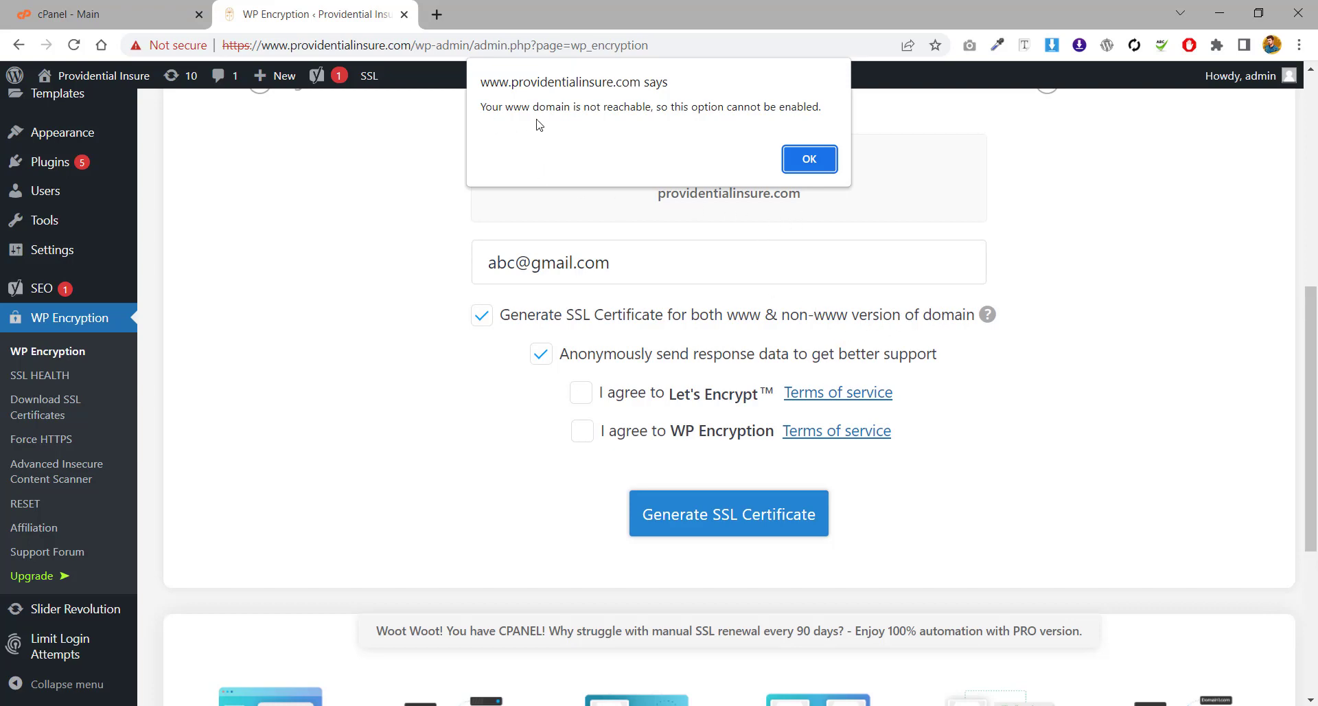
{"action": "left_click_drag", "start_coordinate": [512, 111], "coordinate": [548, 109]}
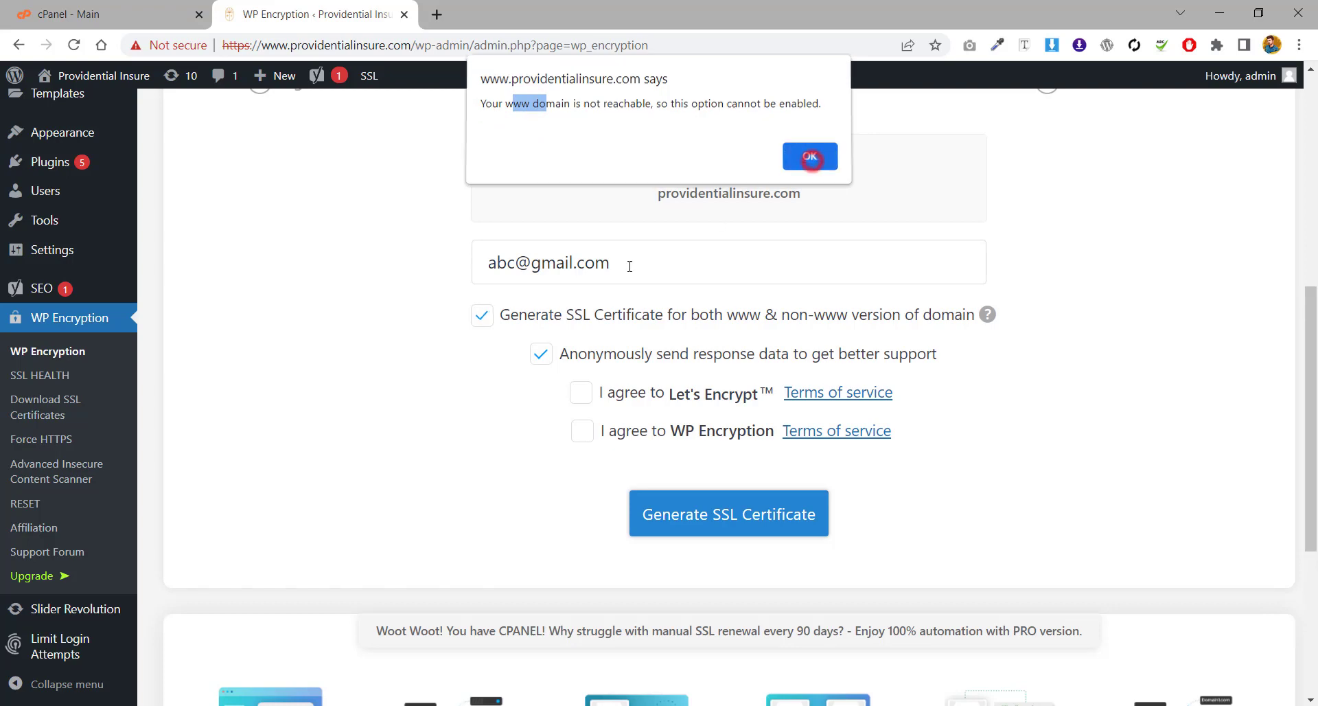
{"action": "left_click", "coordinate": [811, 160]}
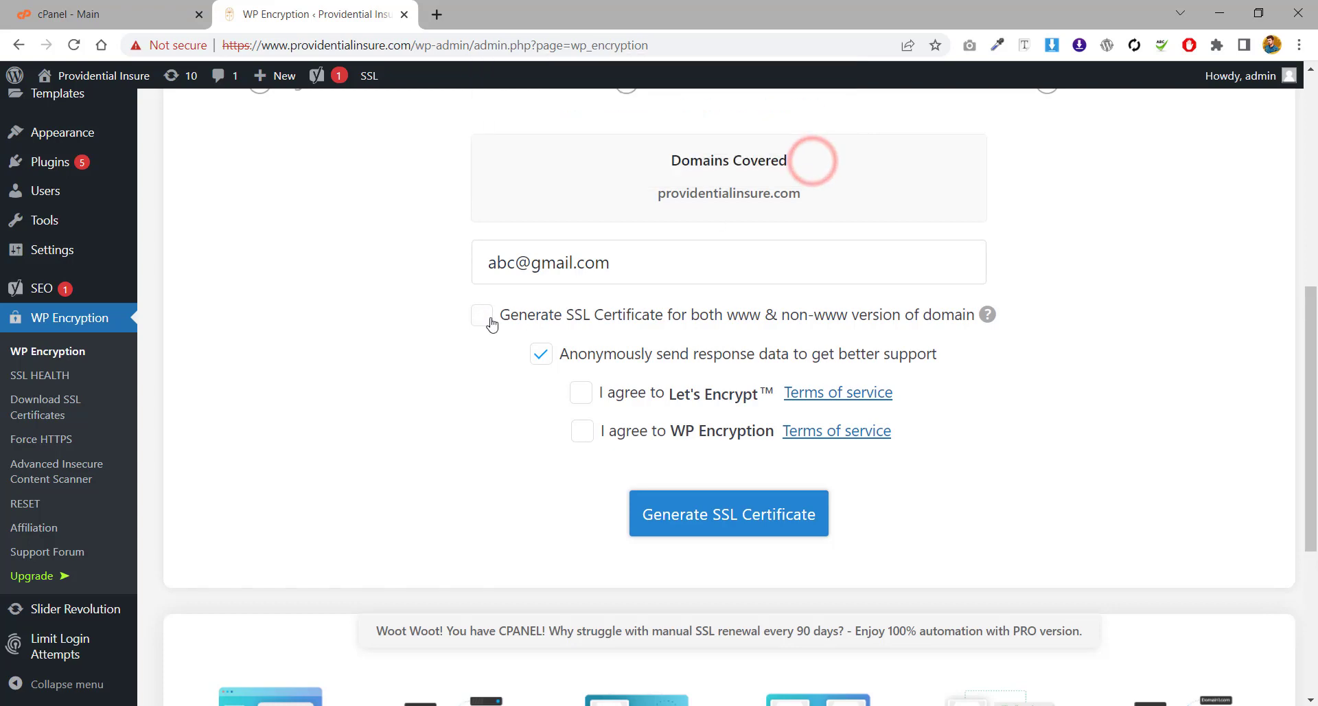
Step: Agree to the Let's Encrypt and WP Encryption terms of service and generate the SSL certificate
{"action": "left_click", "coordinate": [582, 391]}
{"action": "left_click", "coordinate": [581, 430]}
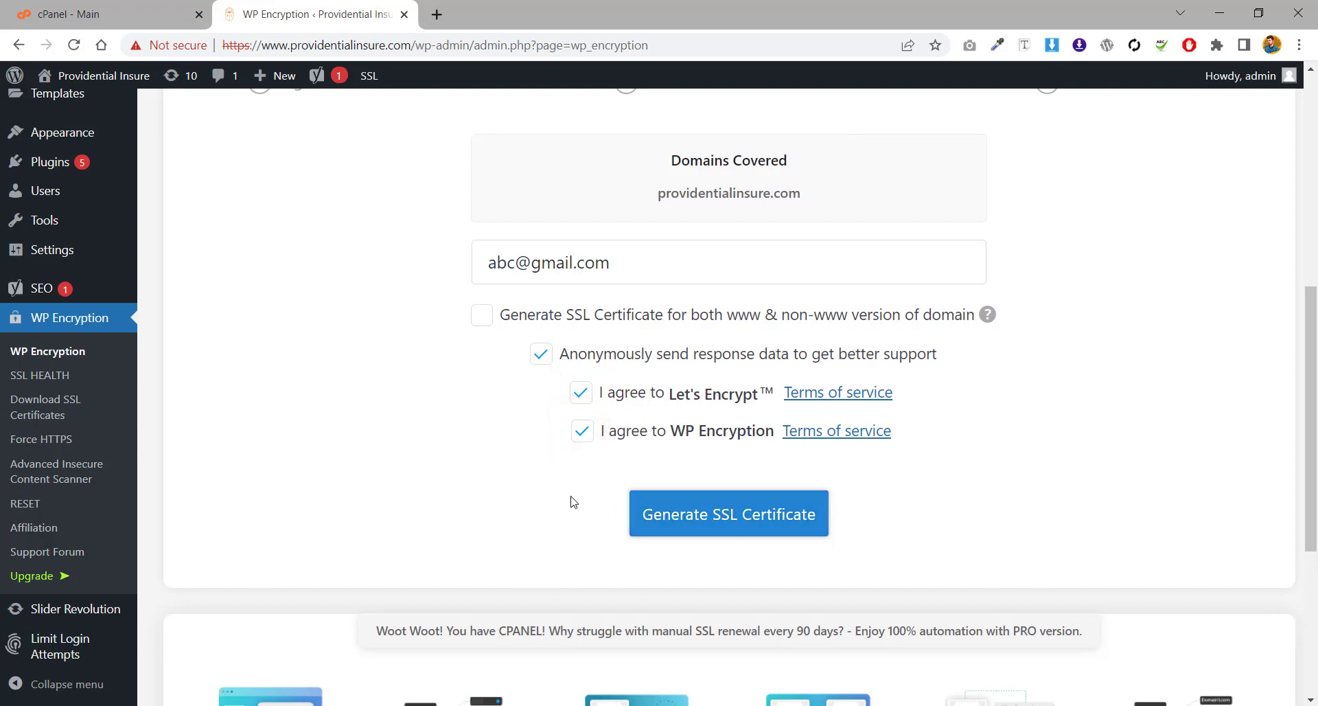
{"action": "left_click", "coordinate": [690, 522]}
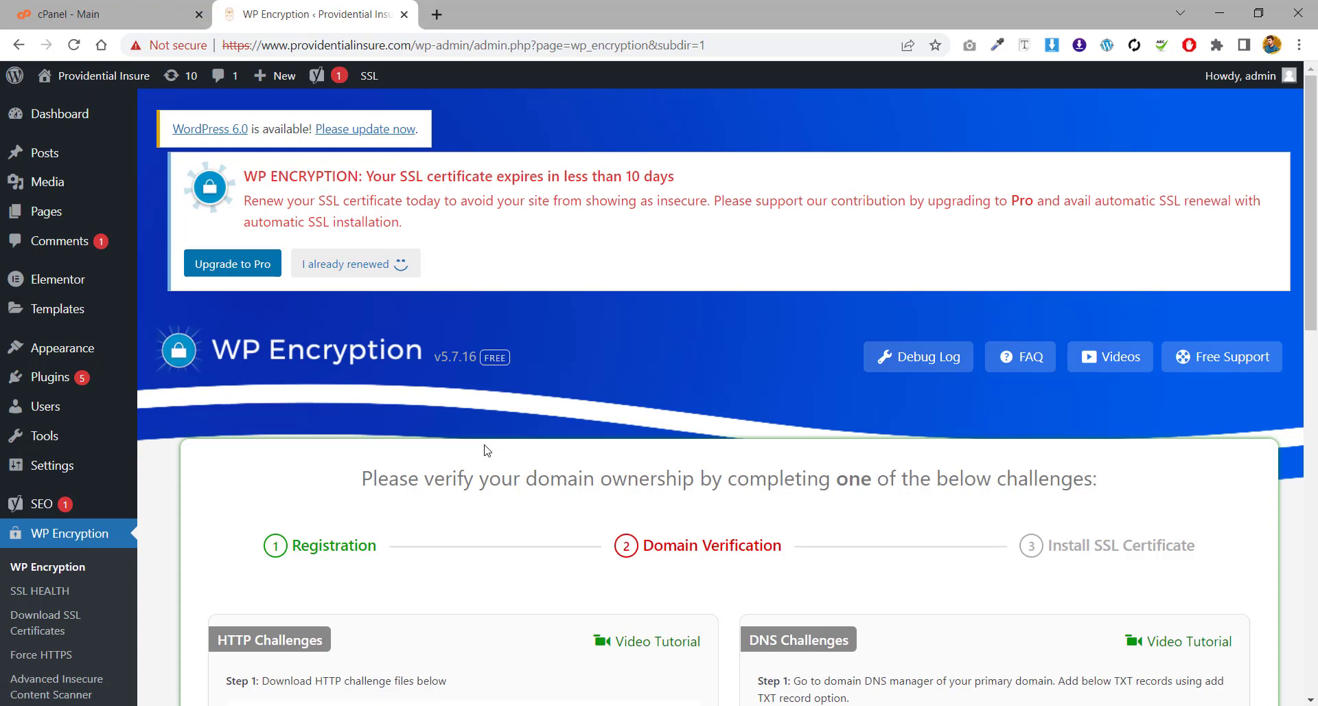
Step: Review the HTTP and DNS challenge instructions for verifying domain ownership
{"action": "scroll", "coordinate": [486, 450], "scroll_direction": "down", "scroll_amount": 5}
{"action": "scroll", "coordinate": [583, 408], "scroll_direction": "up", "scroll_amount": 1}
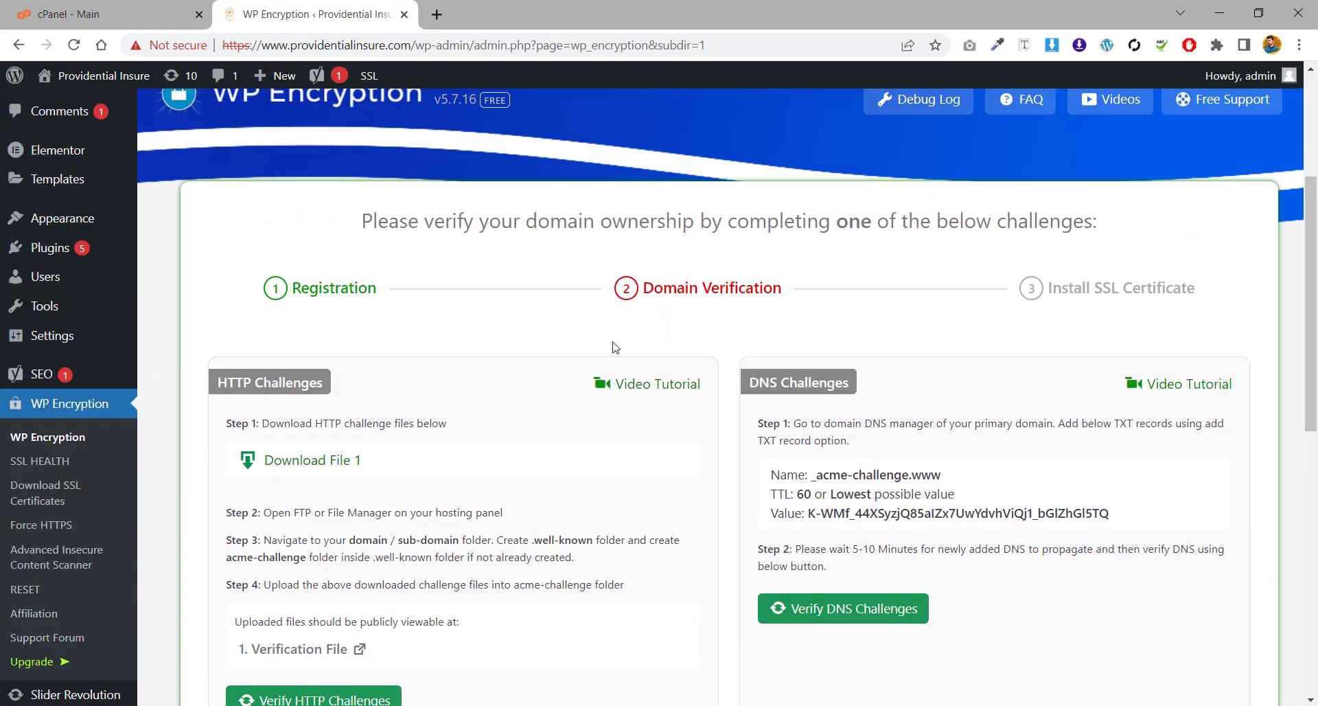
{"action": "scroll", "coordinate": [616, 346], "scroll_direction": "down", "scroll_amount": 2}
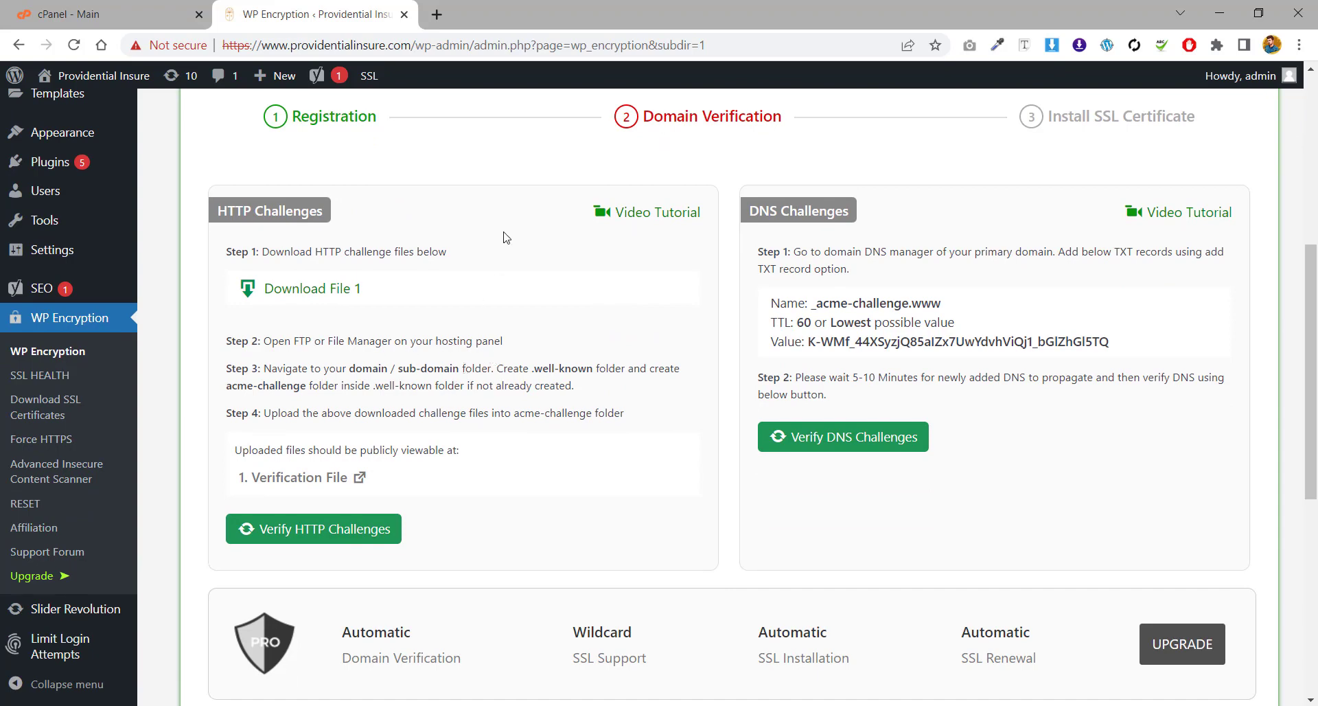
Step: Download the HTTP challenge file for domain verification
{"action": "left_click_drag", "start_coordinate": [269, 253], "coordinate": [445, 245]}
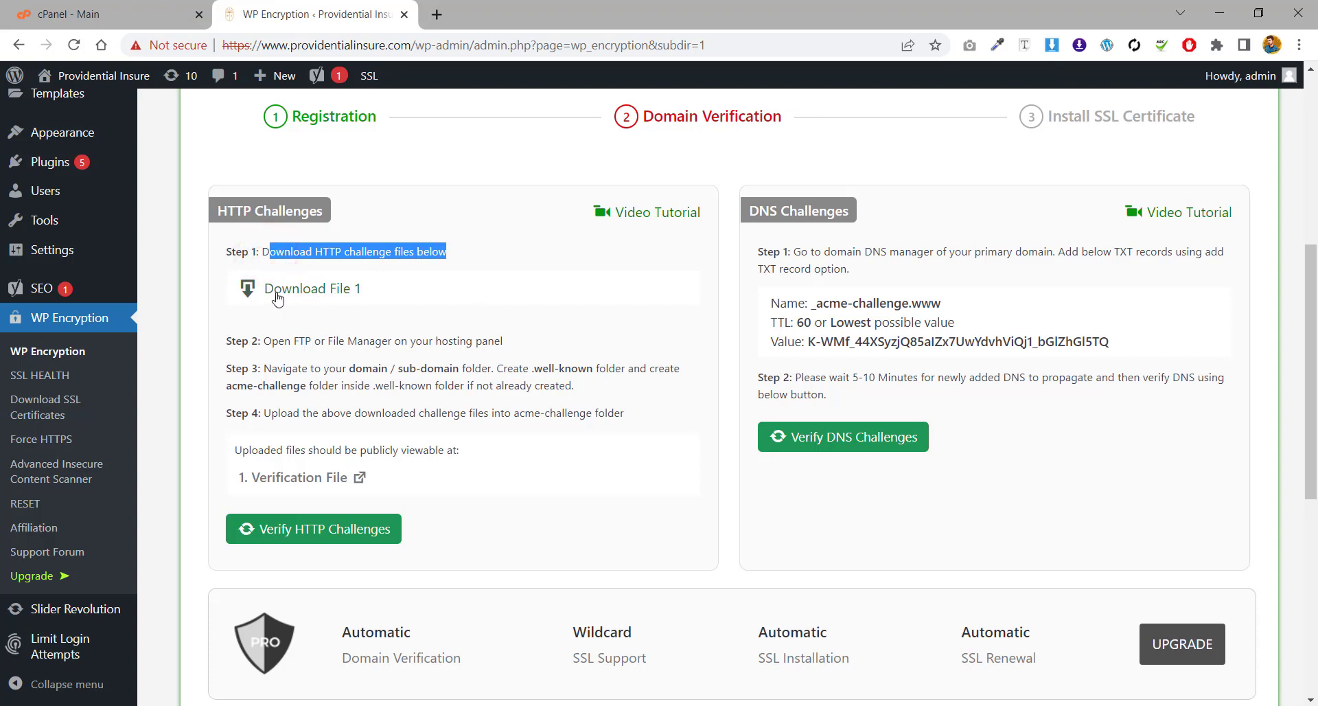
{"action": "left_click", "coordinate": [273, 294]}
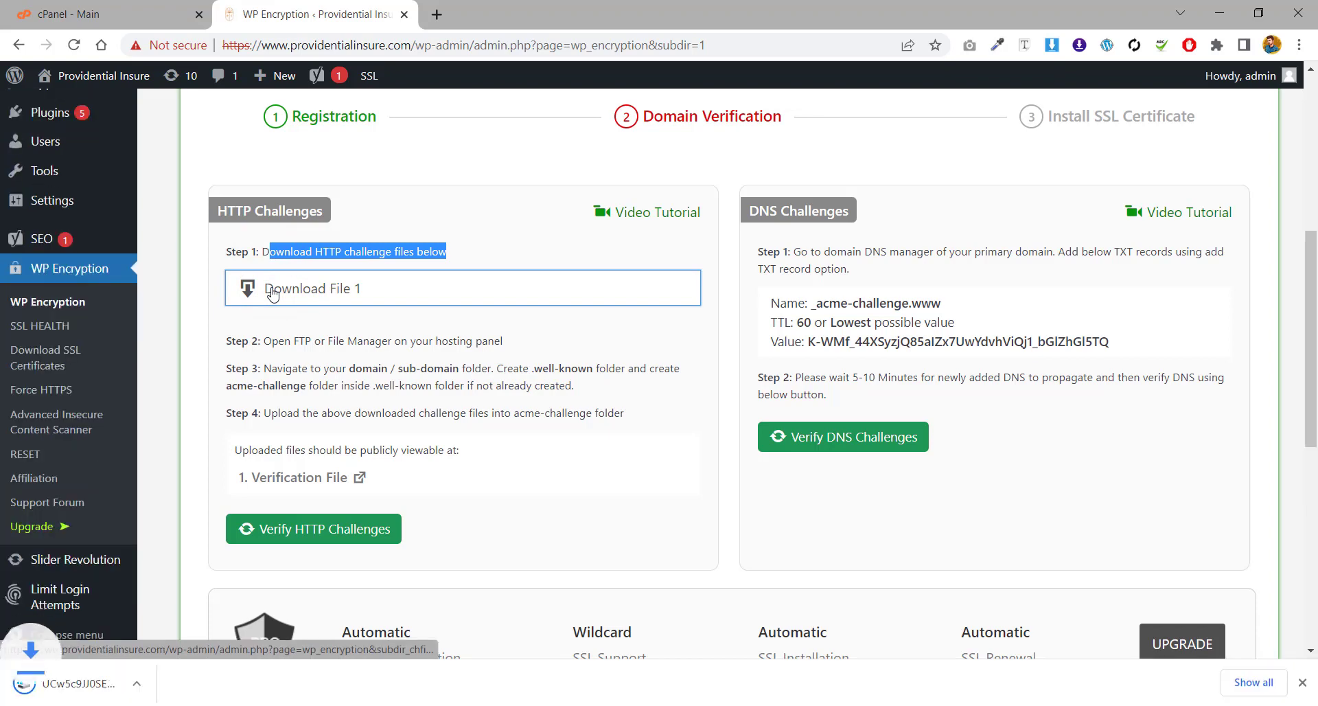
Step: Read the HTTP challenge instructions on opening the hosting file manager and creating the .well-known and acme-challenge folders
{"action": "left_click", "coordinate": [253, 343]}
{"action": "left_click_drag", "start_coordinate": [259, 341], "coordinate": [484, 338]}
{"action": "left_click", "coordinate": [336, 345]}
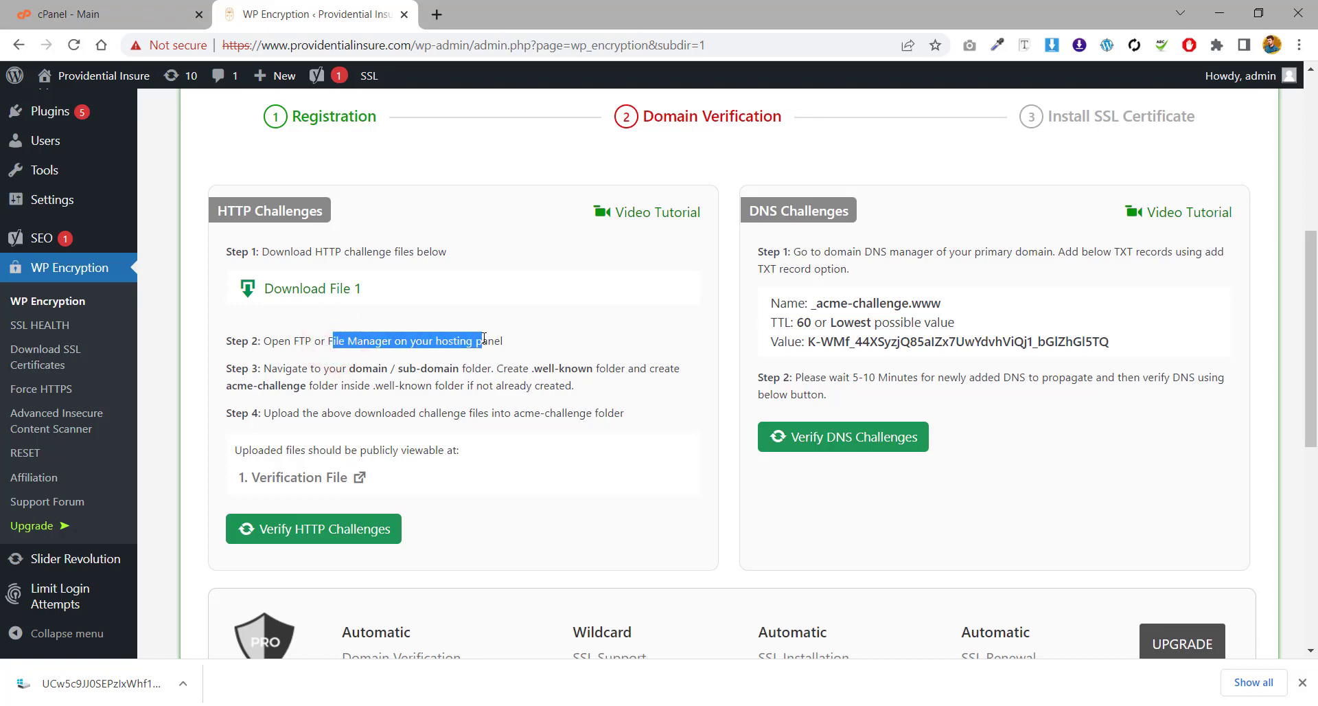
{"action": "left_click", "coordinate": [475, 346]}
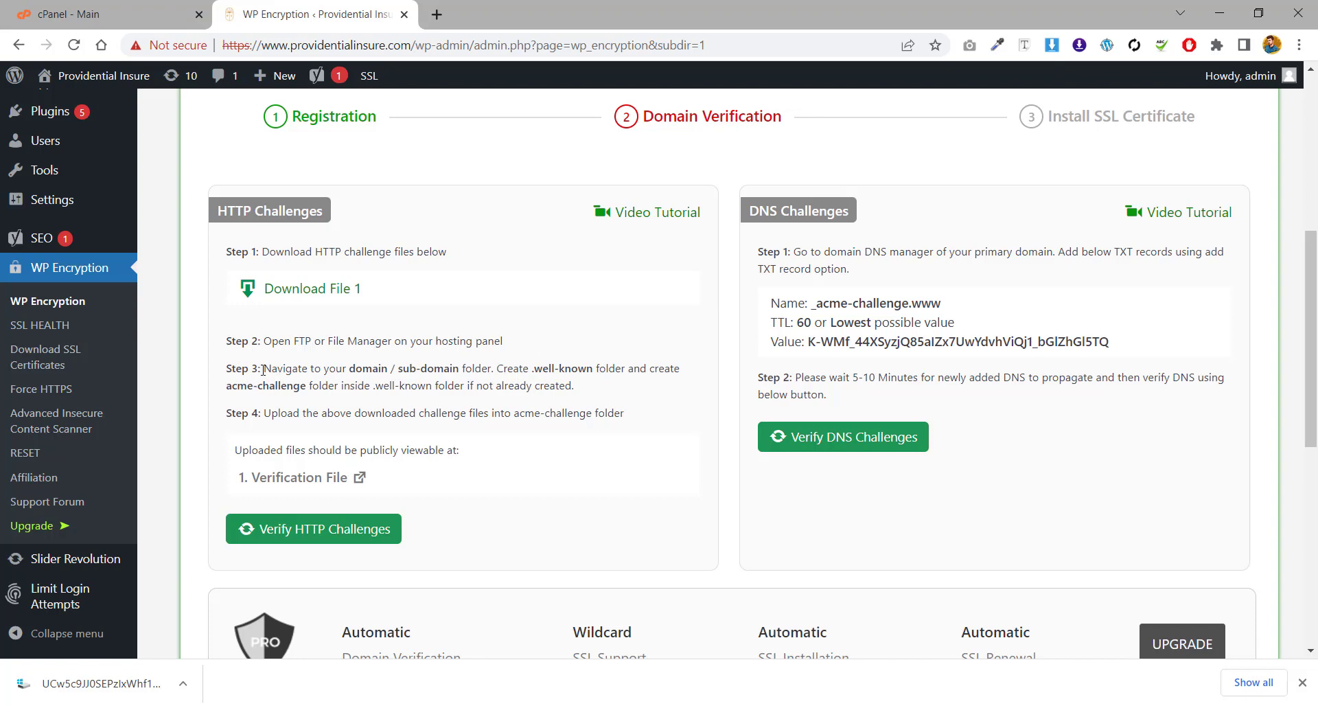
{"action": "left_click_drag", "start_coordinate": [263, 370], "coordinate": [327, 370]}
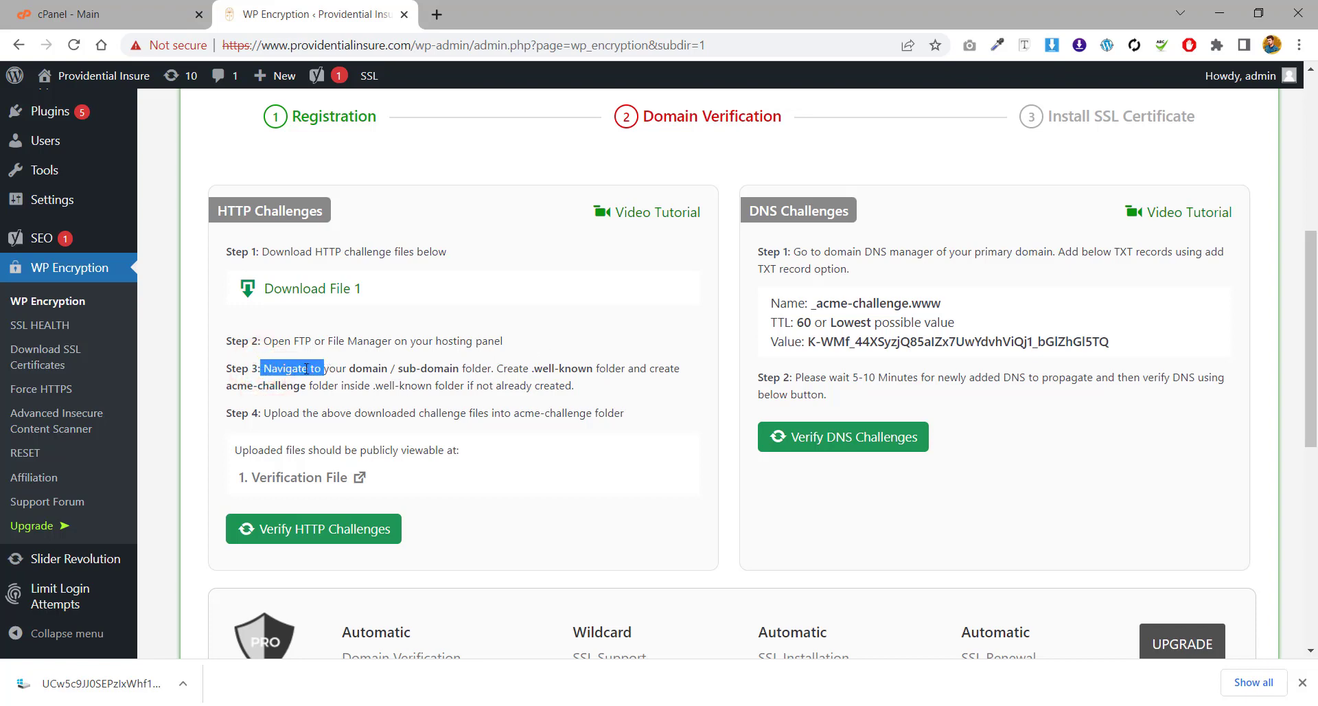
{"action": "left_click", "coordinate": [323, 370]}
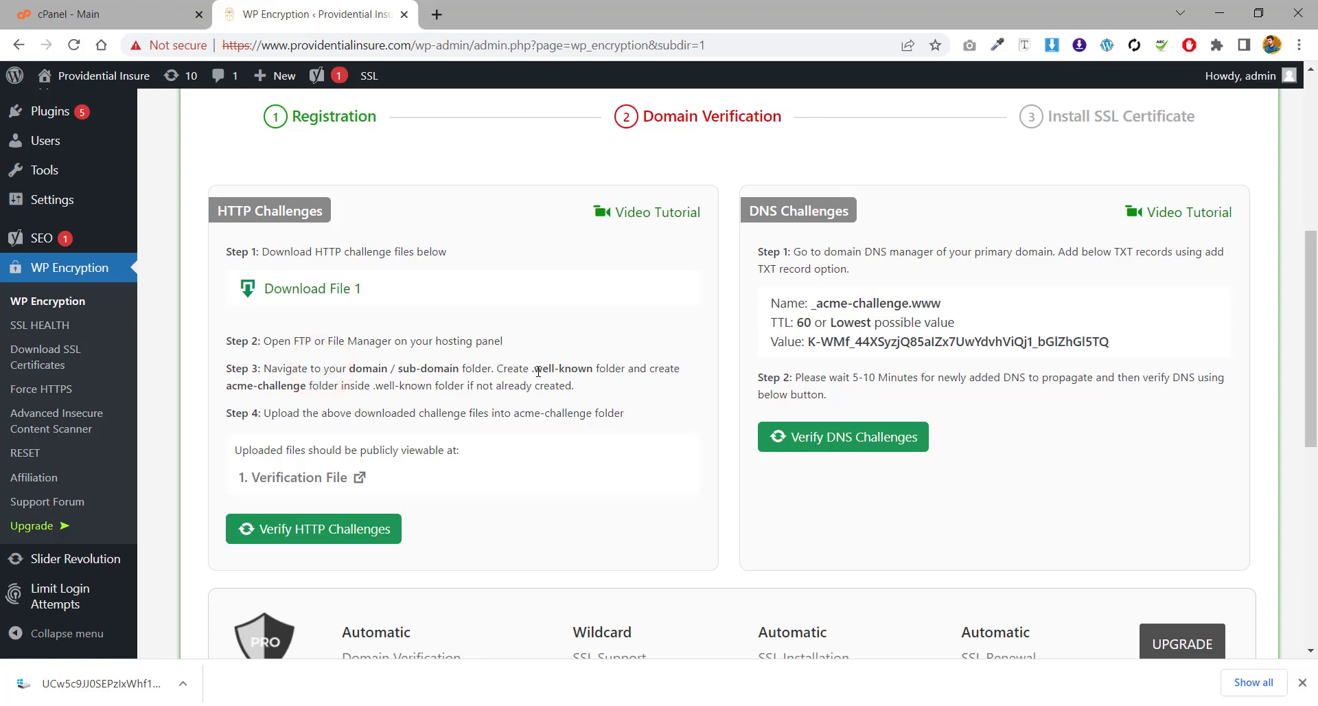
{"action": "left_click_drag", "start_coordinate": [532, 371], "coordinate": [590, 370]}
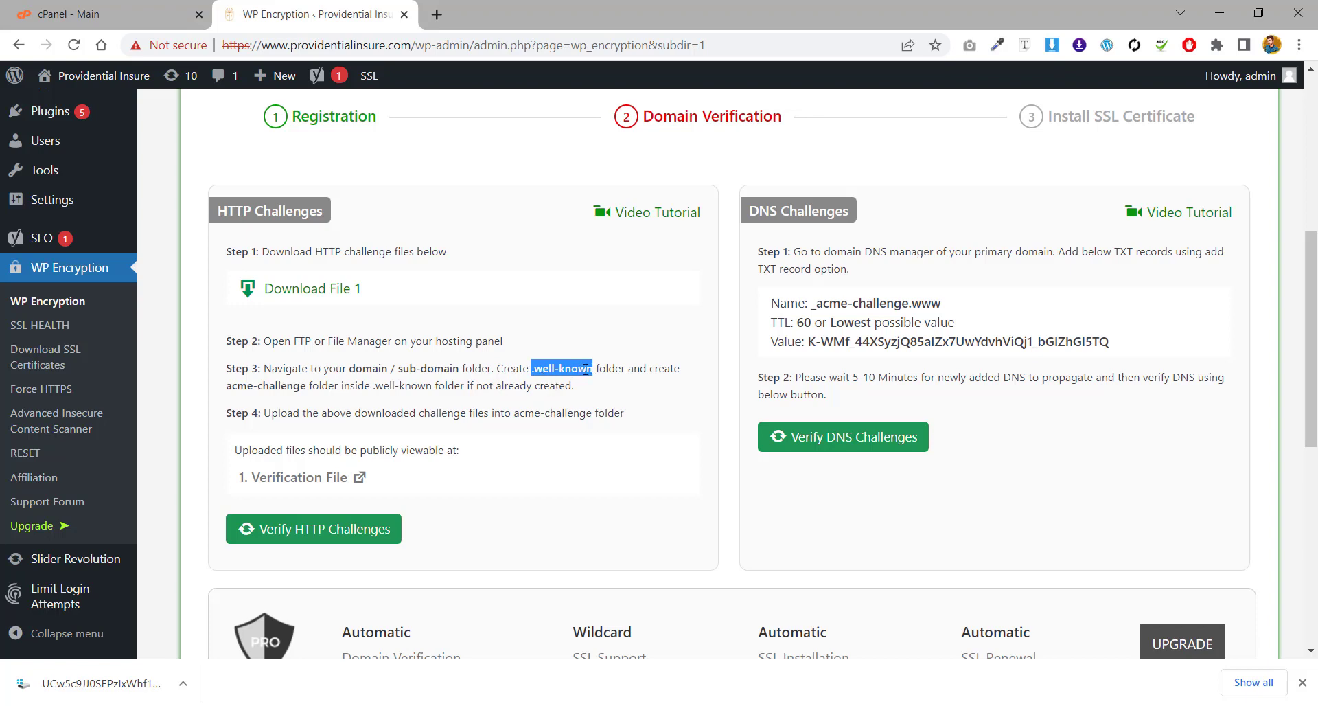
{"action": "left_click", "coordinate": [592, 371]}
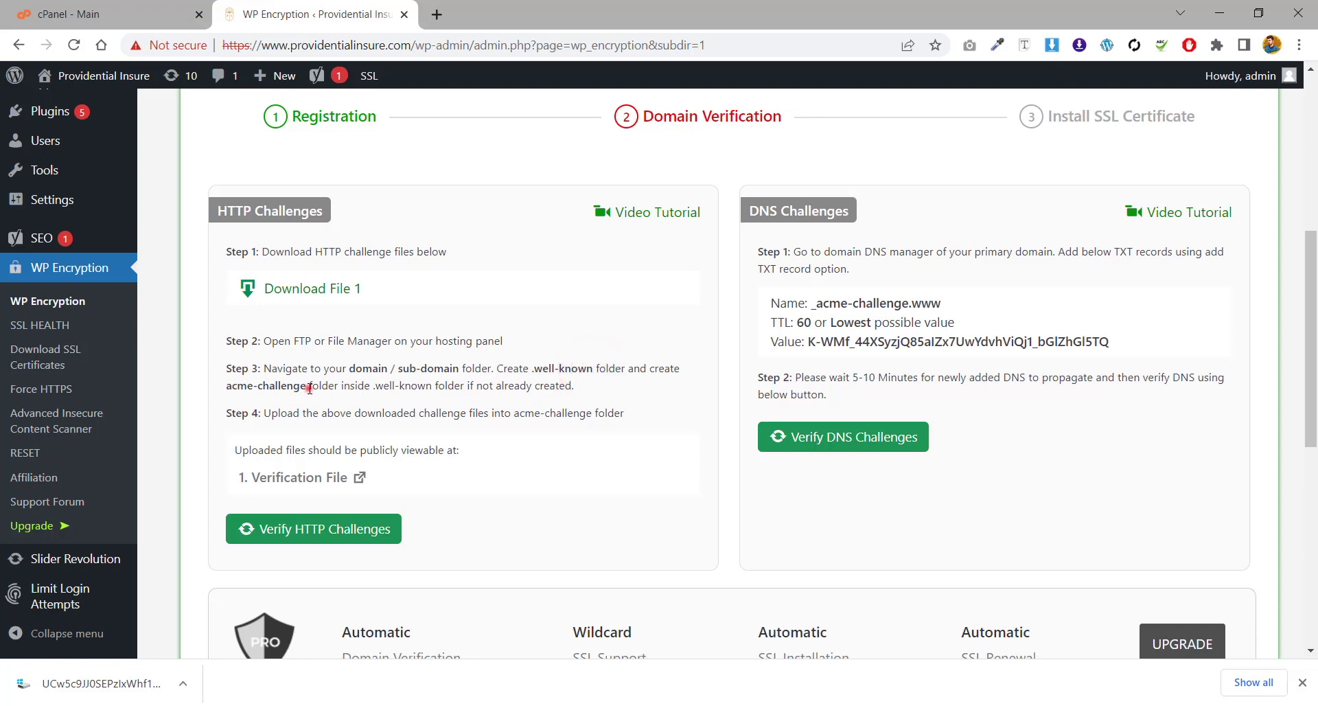
{"action": "left_click_drag", "start_coordinate": [310, 389], "coordinate": [226, 386]}
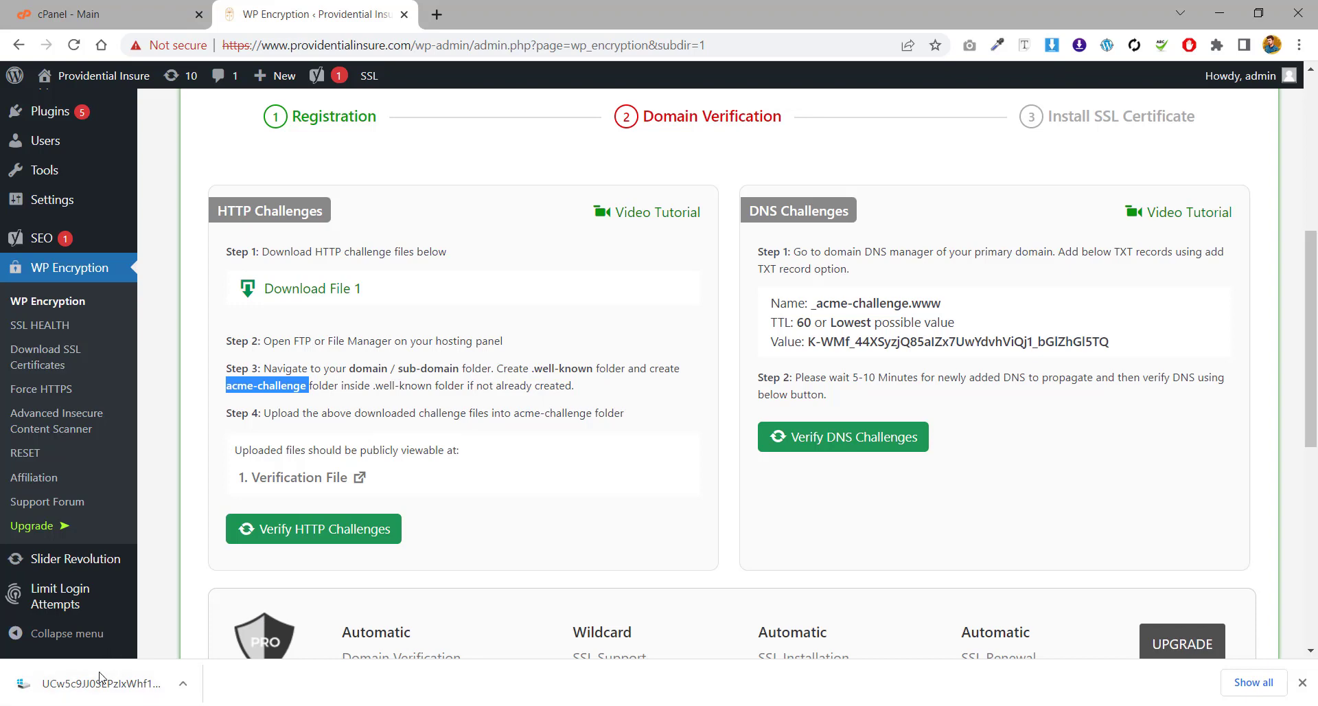
Step: Switch to cPanel, open its File Manager and go into the public_html folder
{"action": "left_click", "coordinate": [89, 13]}
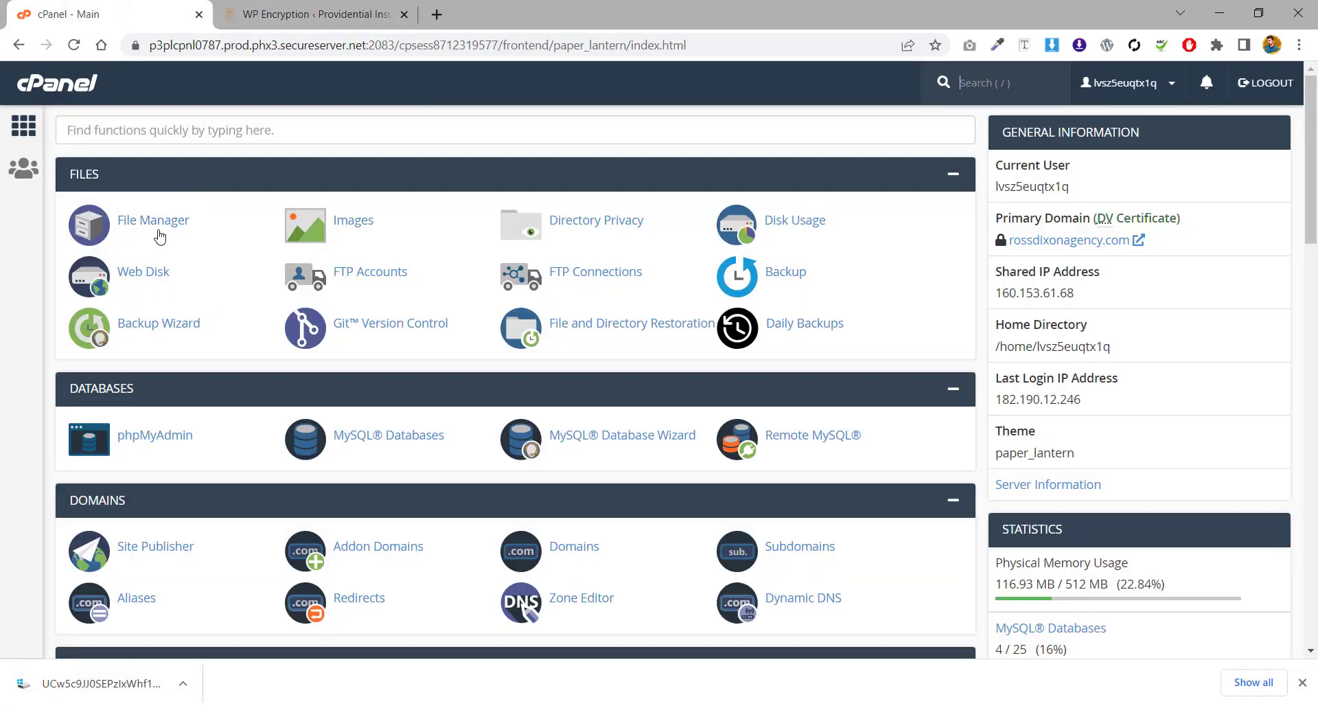
{"action": "left_click", "coordinate": [163, 224]}
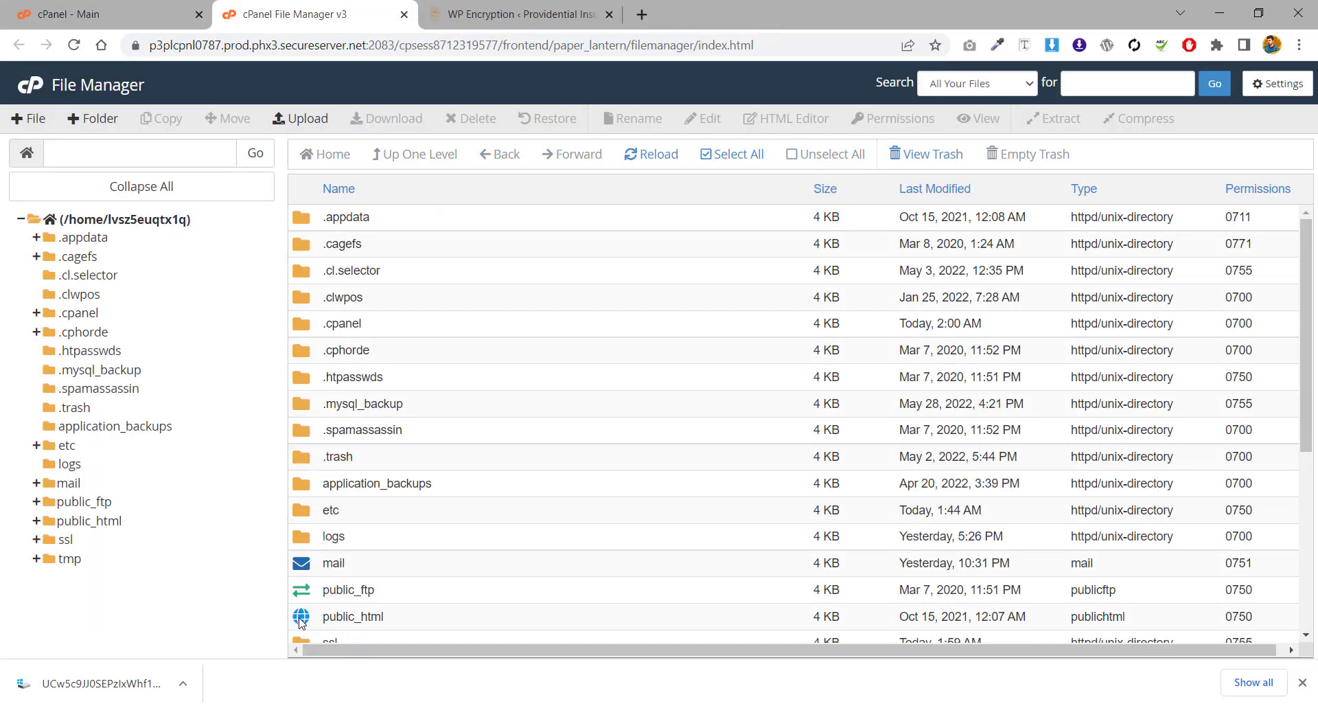
{"action": "double_click", "coordinate": [300, 617]}
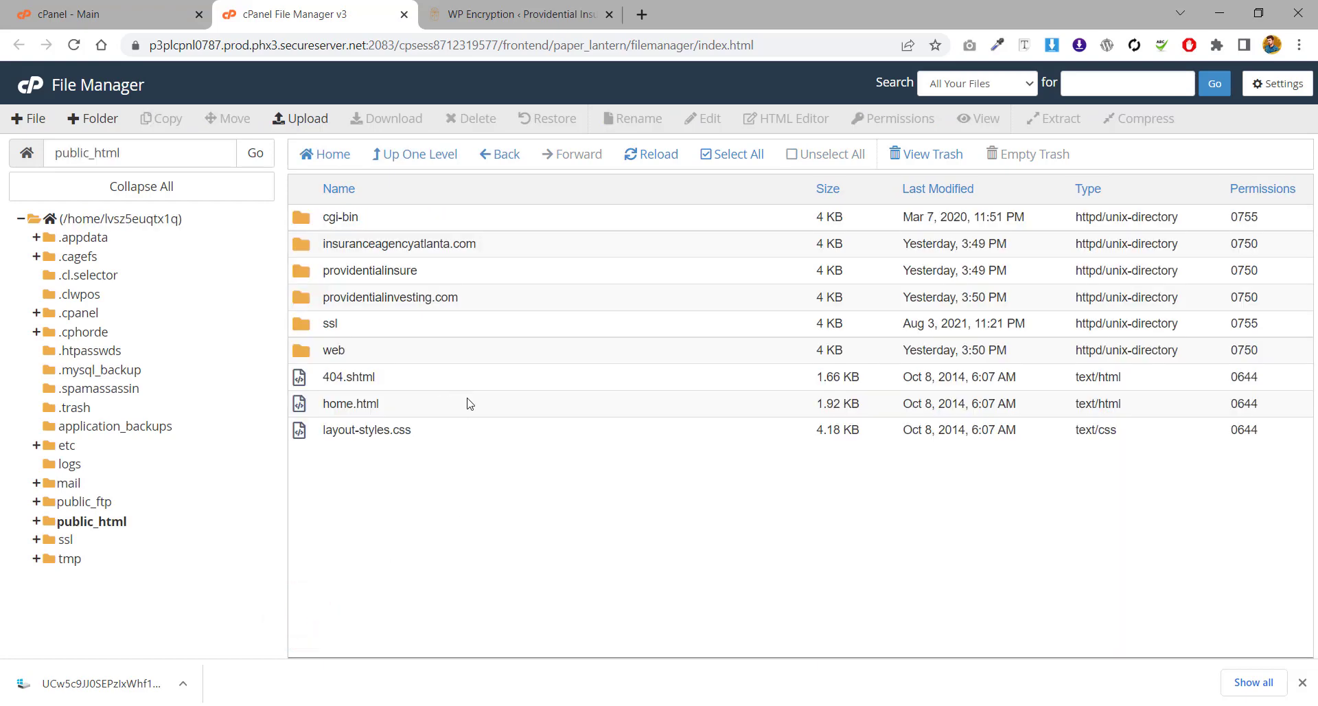
Step: Find the providentialinsure folder in public_html using the domain name copied from the WordPress site's address, and open it
{"action": "key", "text": "ctrl+f"}
{"action": "type", "text": "-----BEGIN CERTIFICATE-----"}
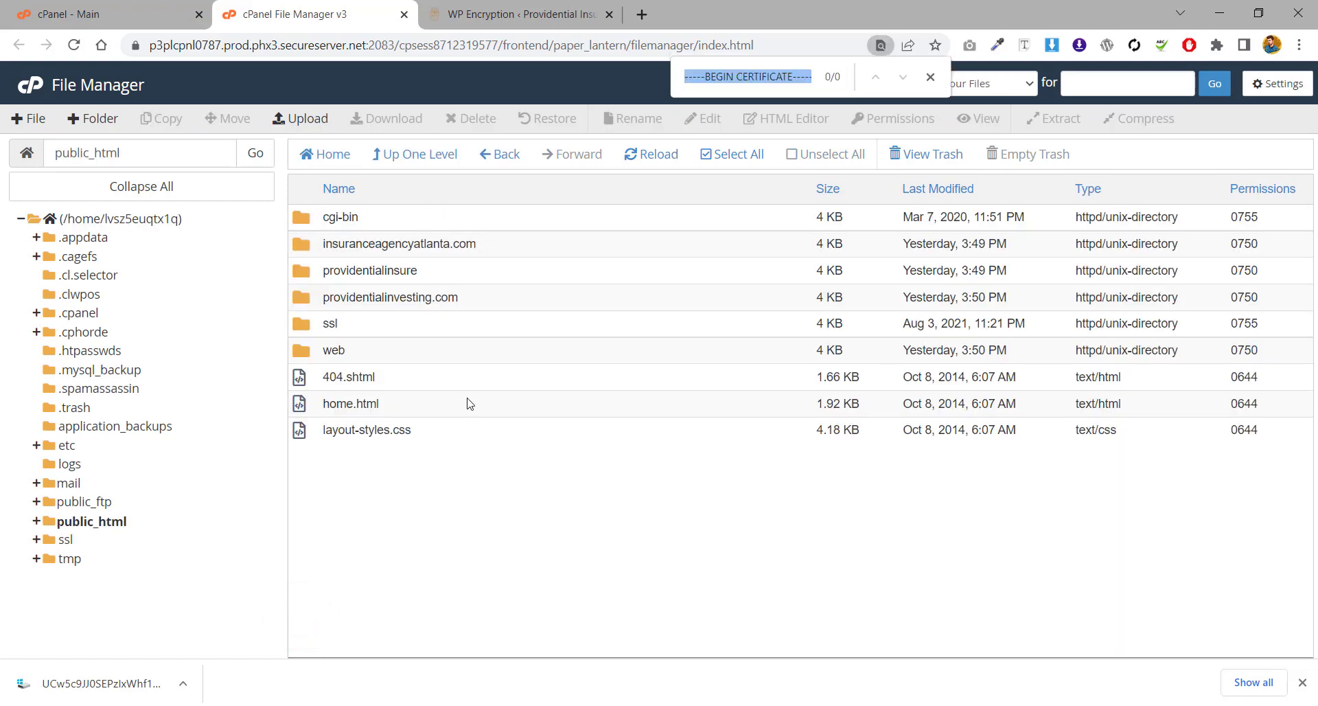
{"action": "left_click", "coordinate": [508, 14]}
{"action": "left_click_drag", "start_coordinate": [414, 45], "coordinate": [289, 45]}
{"action": "key", "text": "ctrl+c"}
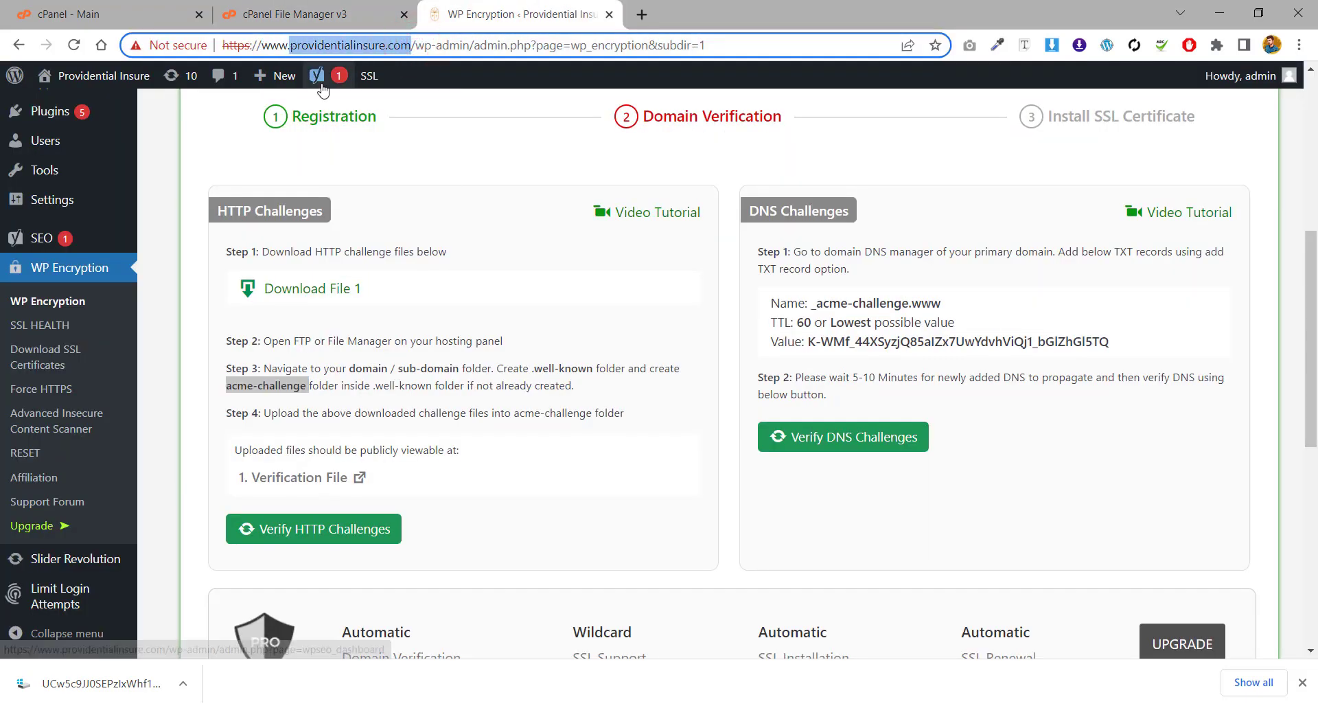
{"action": "left_click", "coordinate": [288, 7]}
{"action": "left_click", "coordinate": [747, 74]}
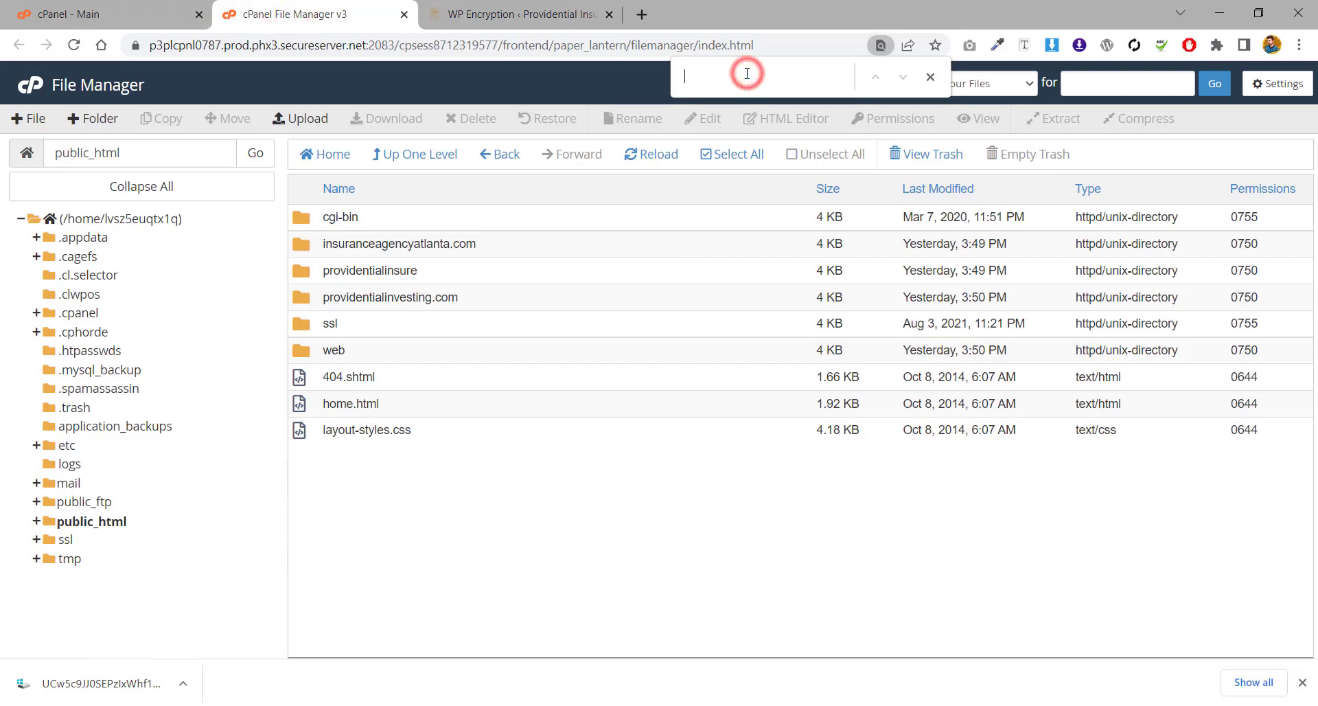
{"action": "key", "text": "ctrl+v"}
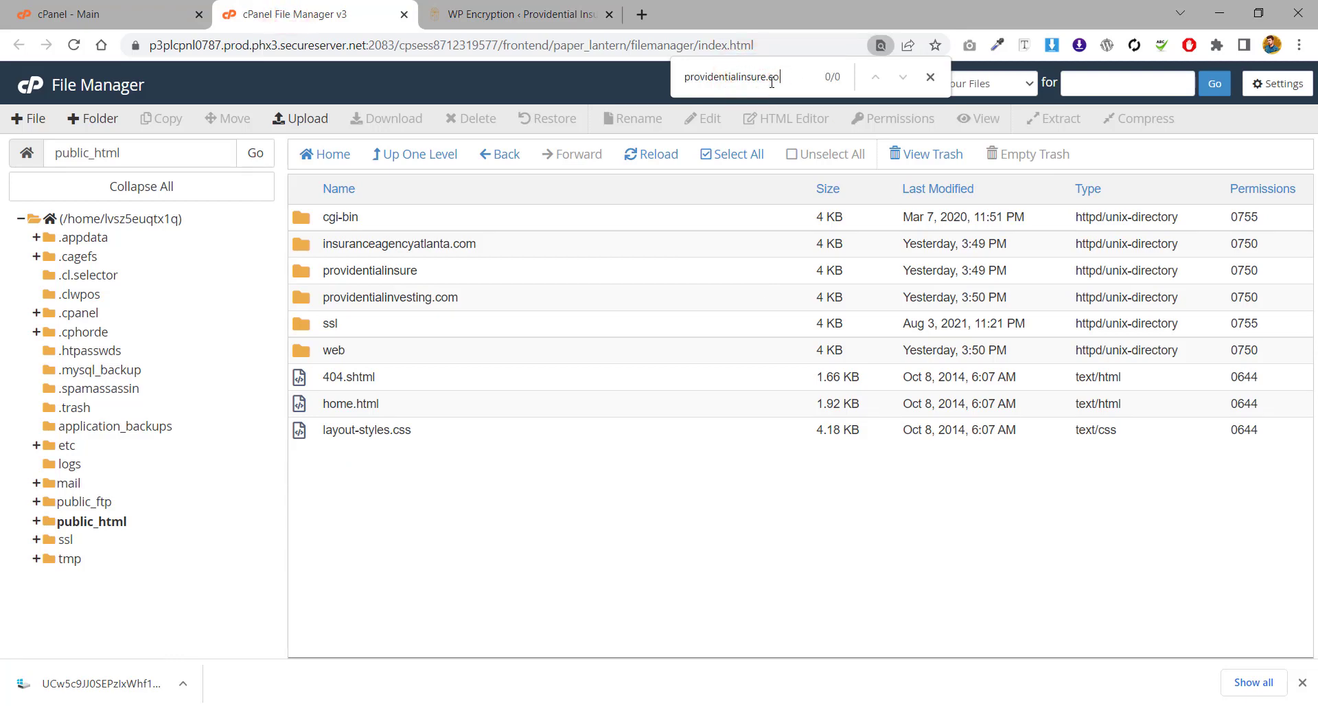
{"action": "key", "text": "BackSpace"}
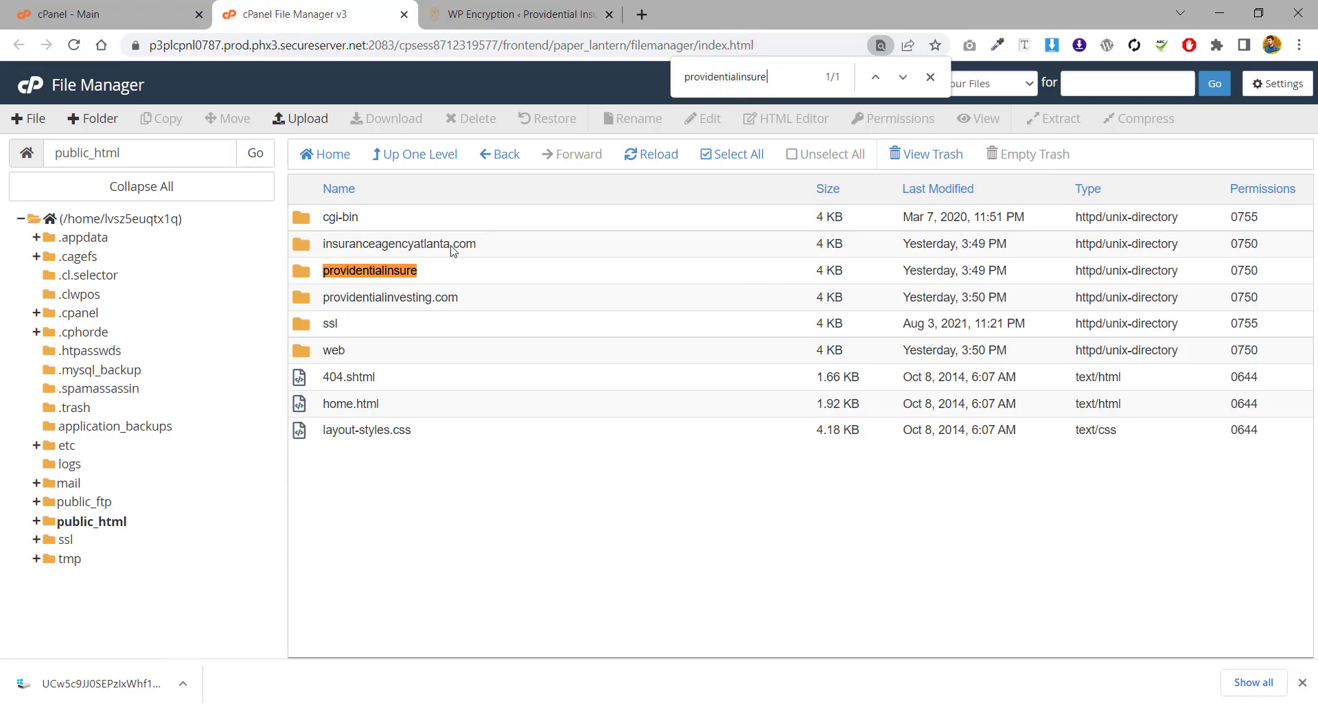
{"action": "double_click", "coordinate": [304, 272]}
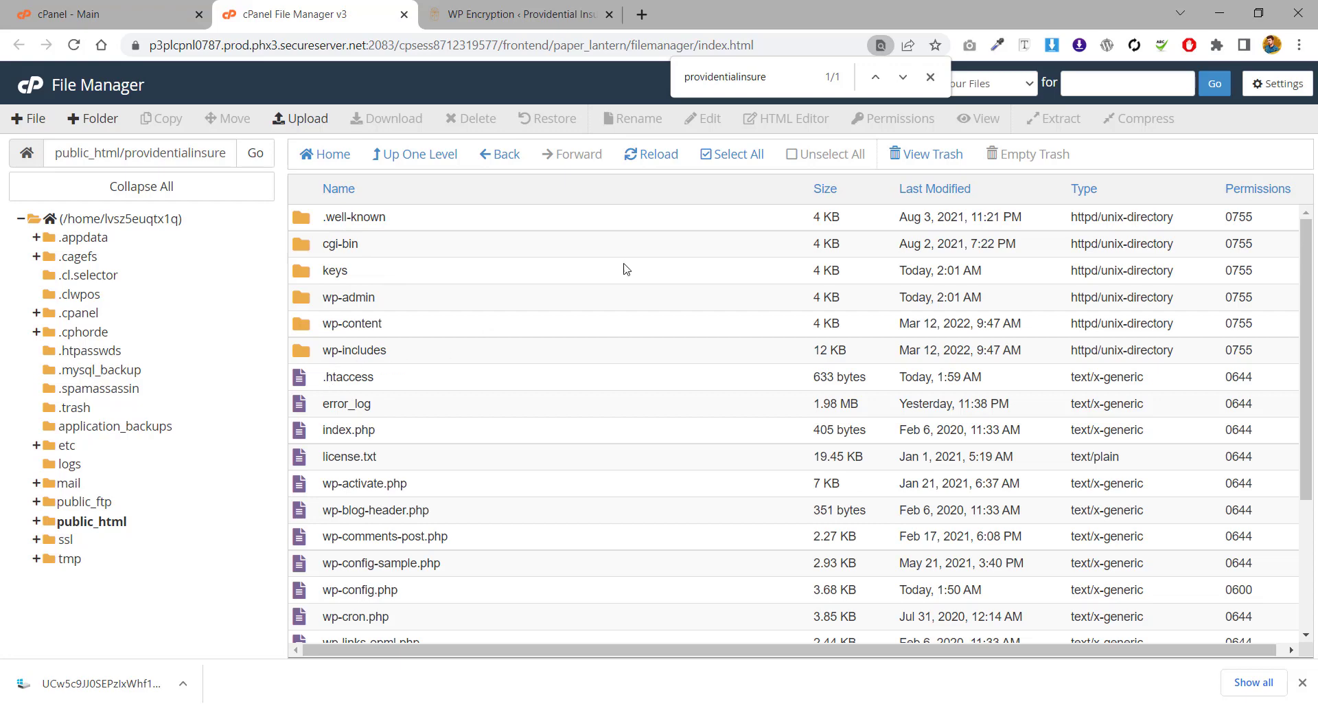
{"action": "left_click", "coordinate": [931, 77]}
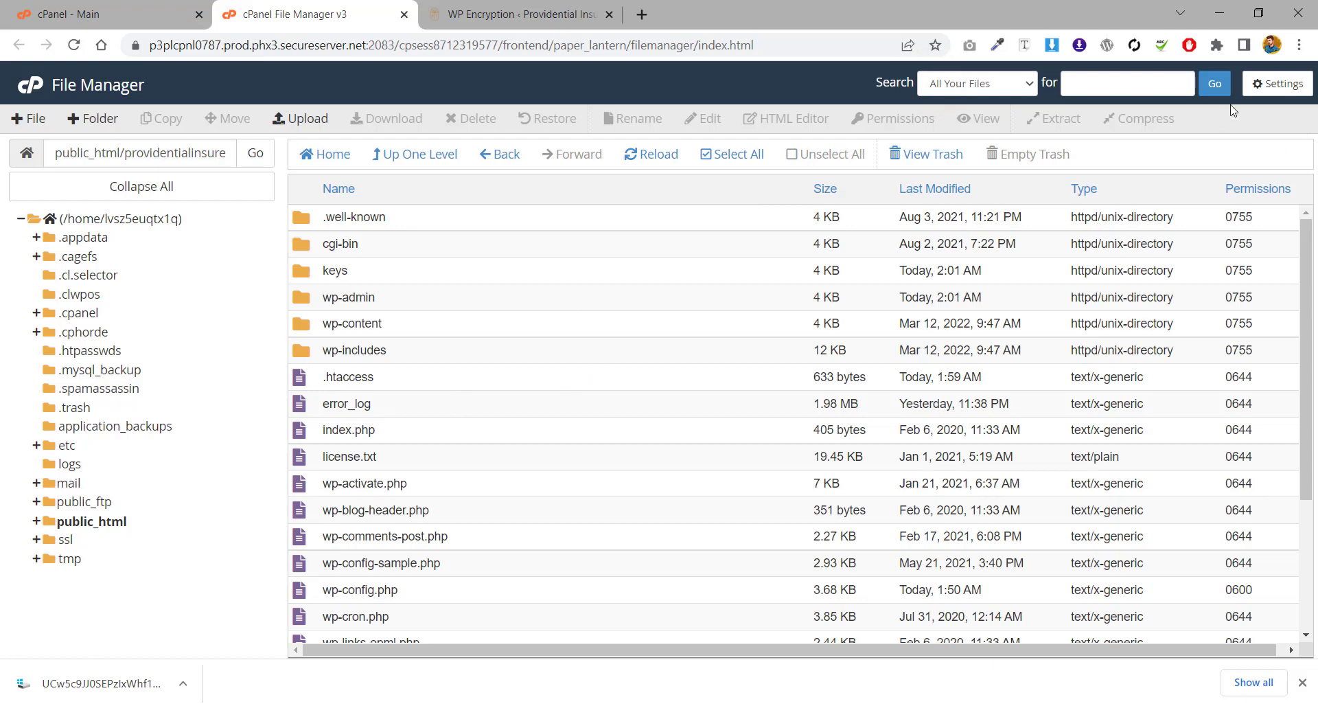
Step: Check in the File Manager preferences whether hidden files (dotfiles) are shown, and leave the settings as they are
{"action": "left_click", "coordinate": [1277, 83]}
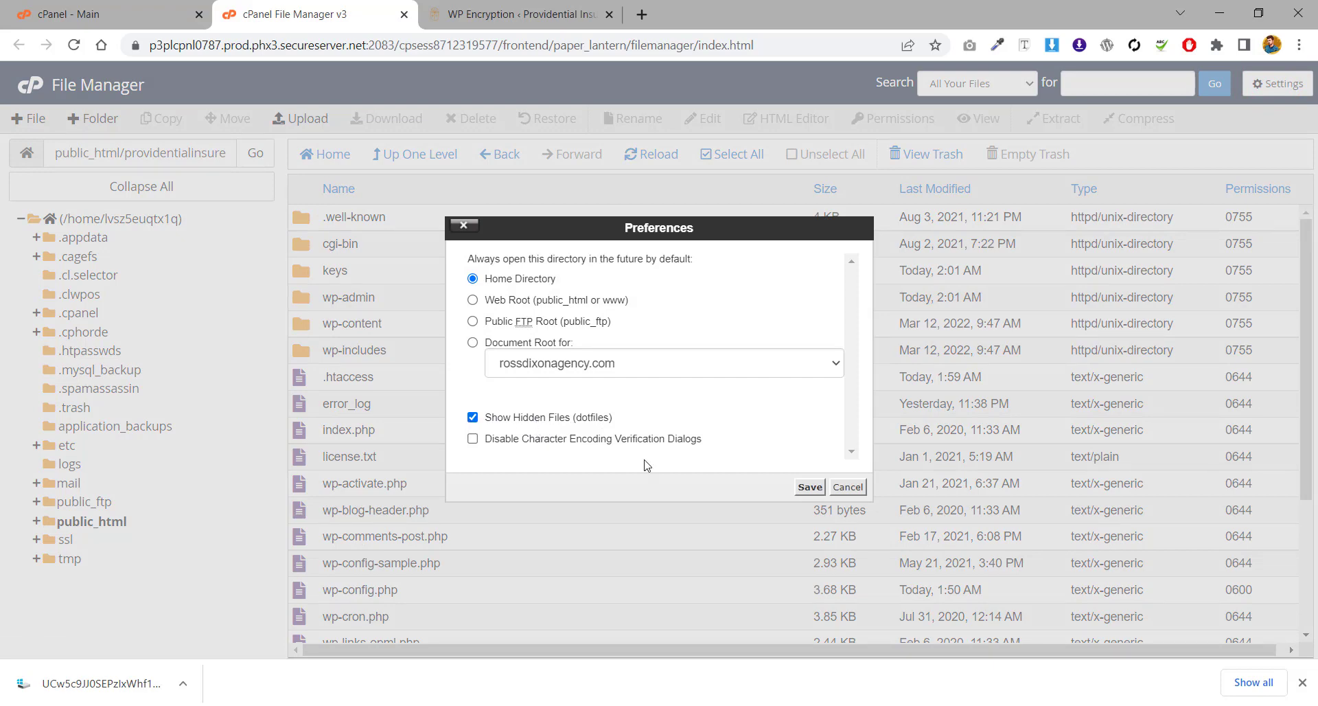
{"action": "left_click", "coordinate": [849, 488]}
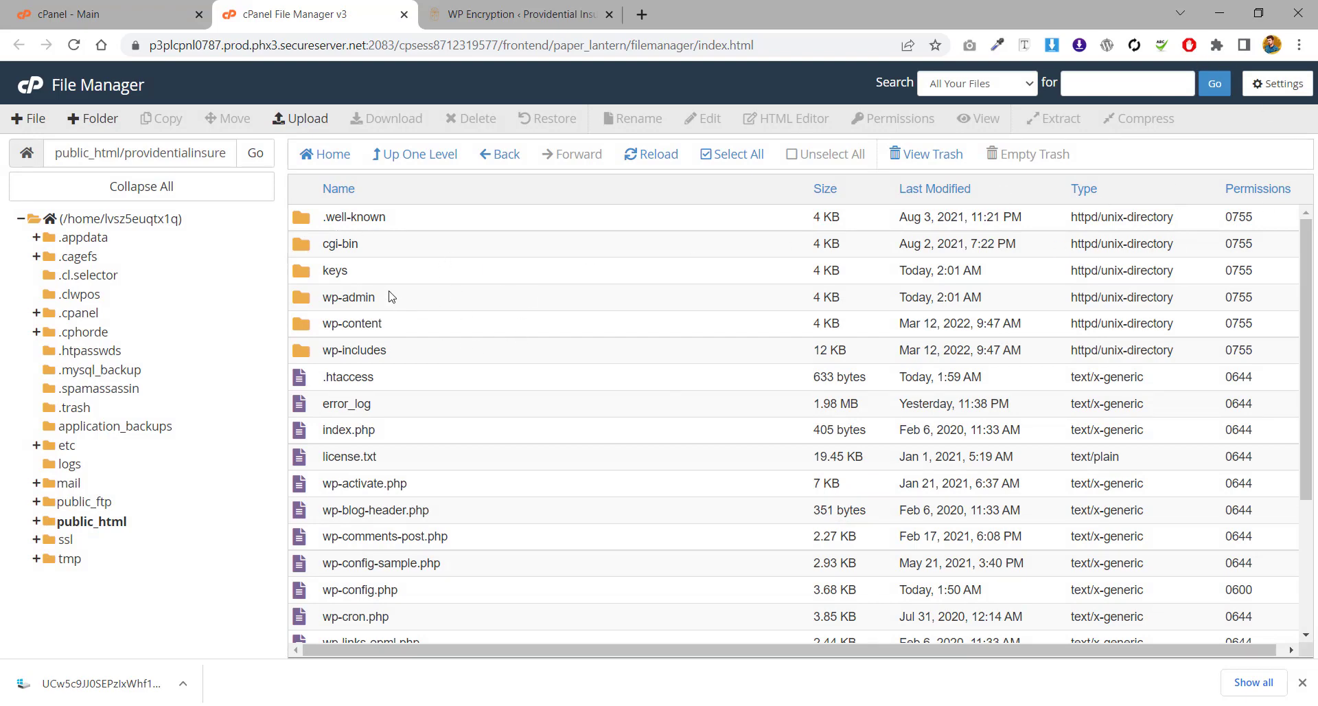
Step: Open the acme-challenge folder inside the site's .well-known folder
{"action": "double_click", "coordinate": [303, 221]}
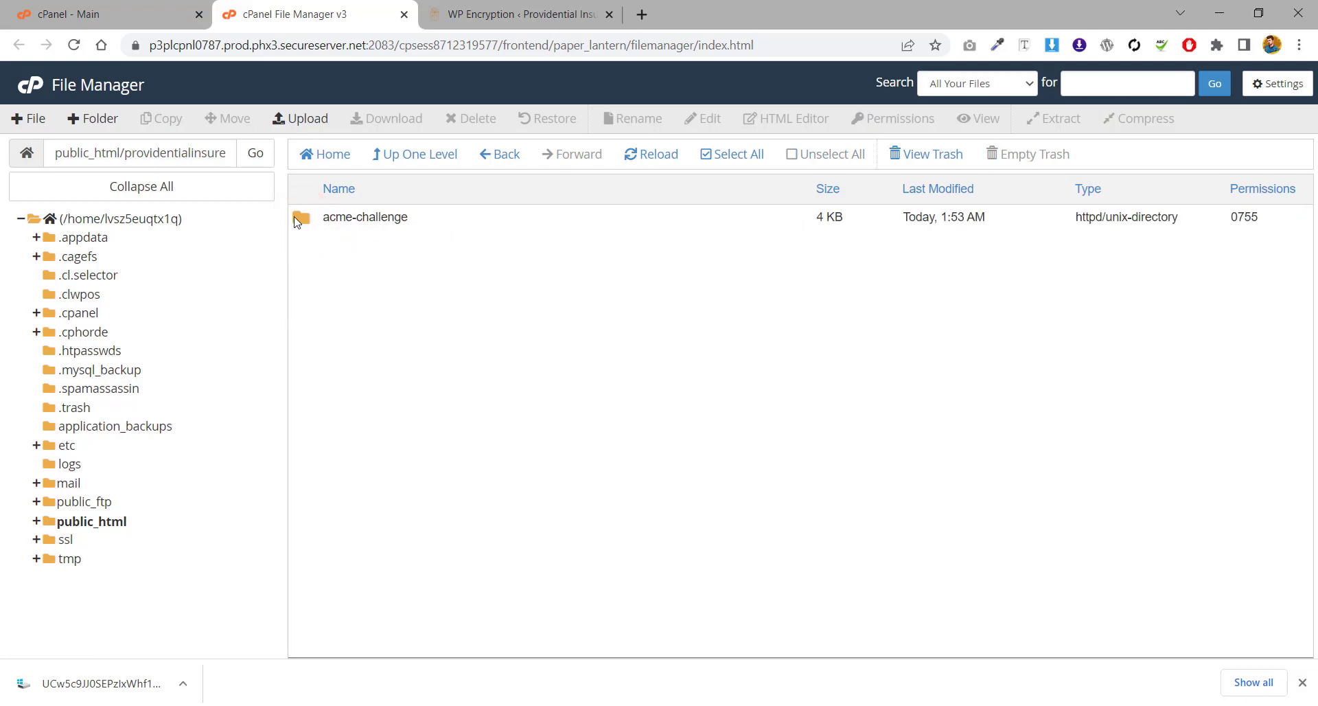
{"action": "left_click", "coordinate": [93, 125]}
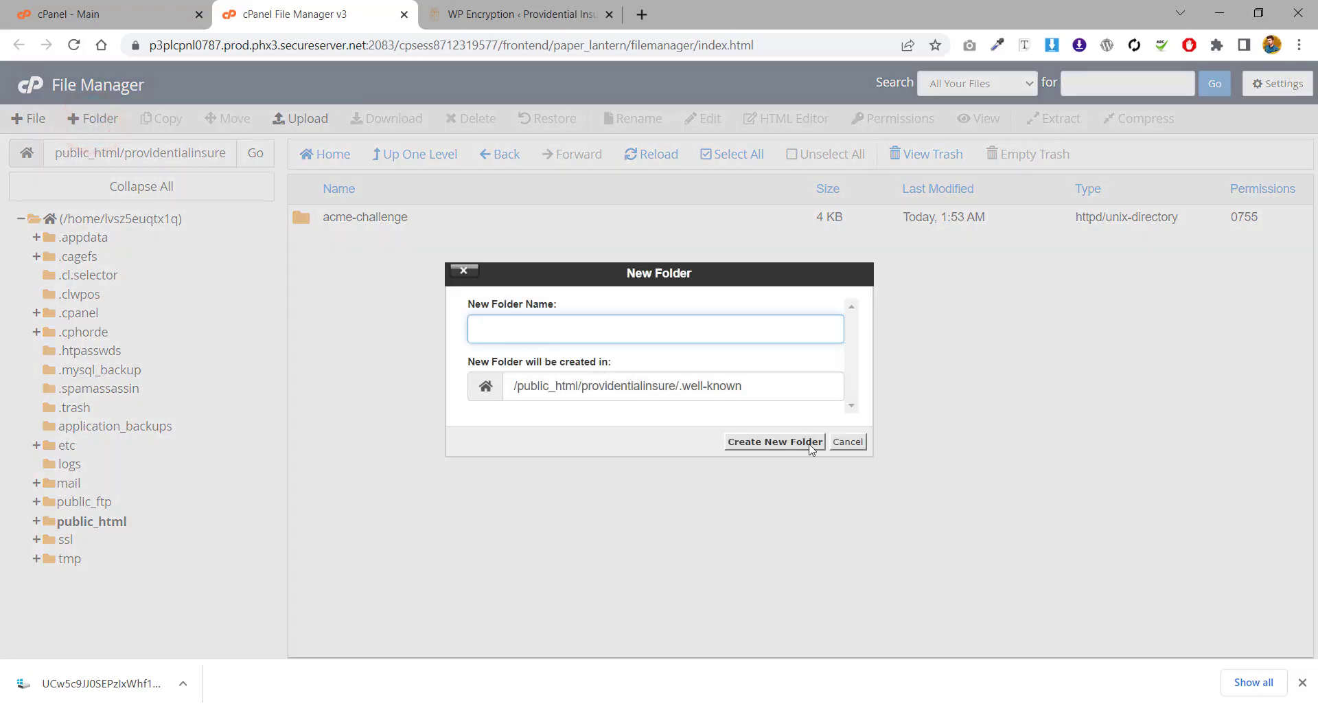
{"action": "left_click", "coordinate": [863, 449]}
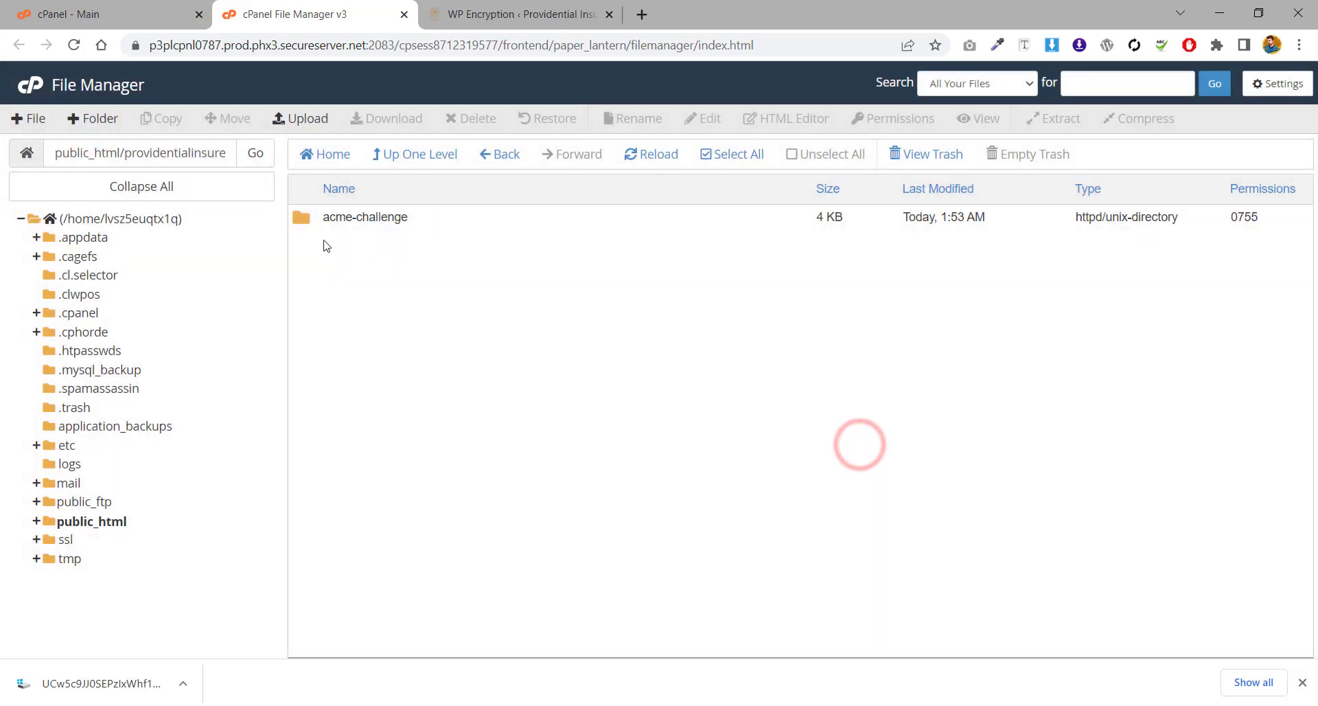
{"action": "double_click", "coordinate": [305, 227]}
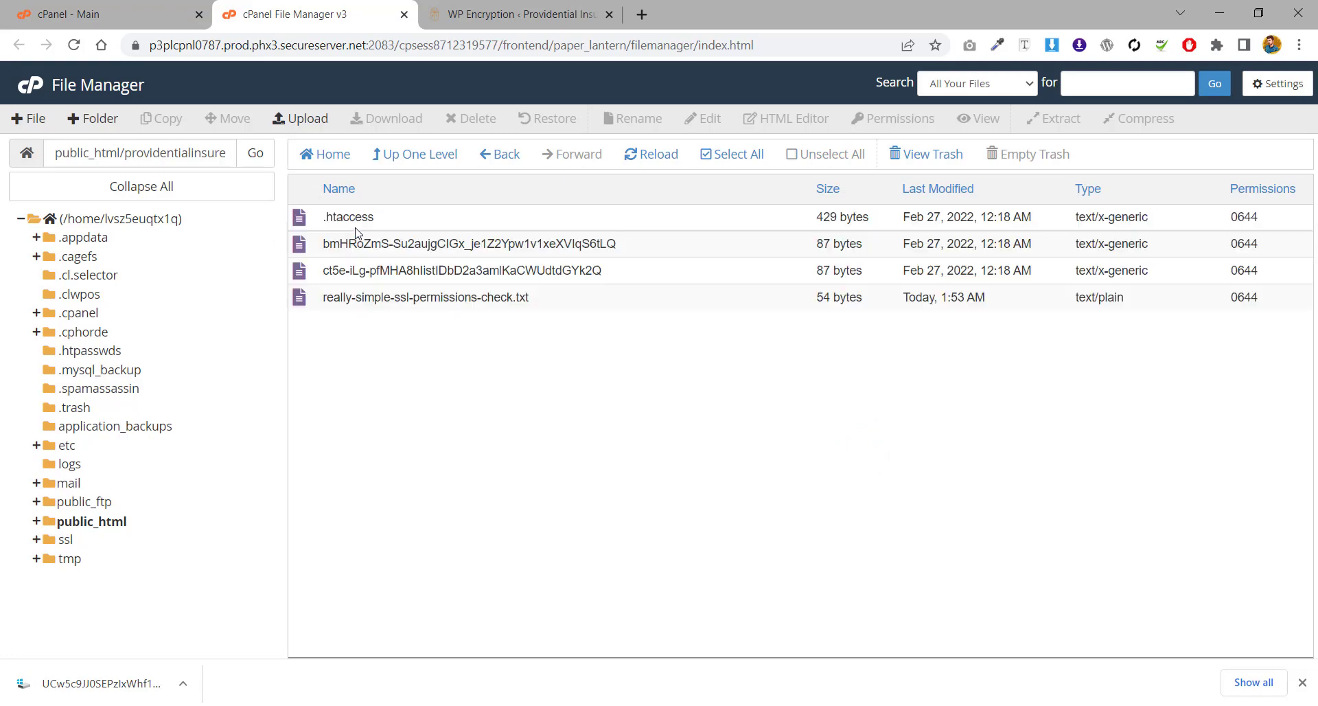
Step: Permanently delete all existing files in the acme-challenge folder, skipping the trash
{"action": "left_click_drag", "start_coordinate": [406, 335], "coordinate": [406, 334]}
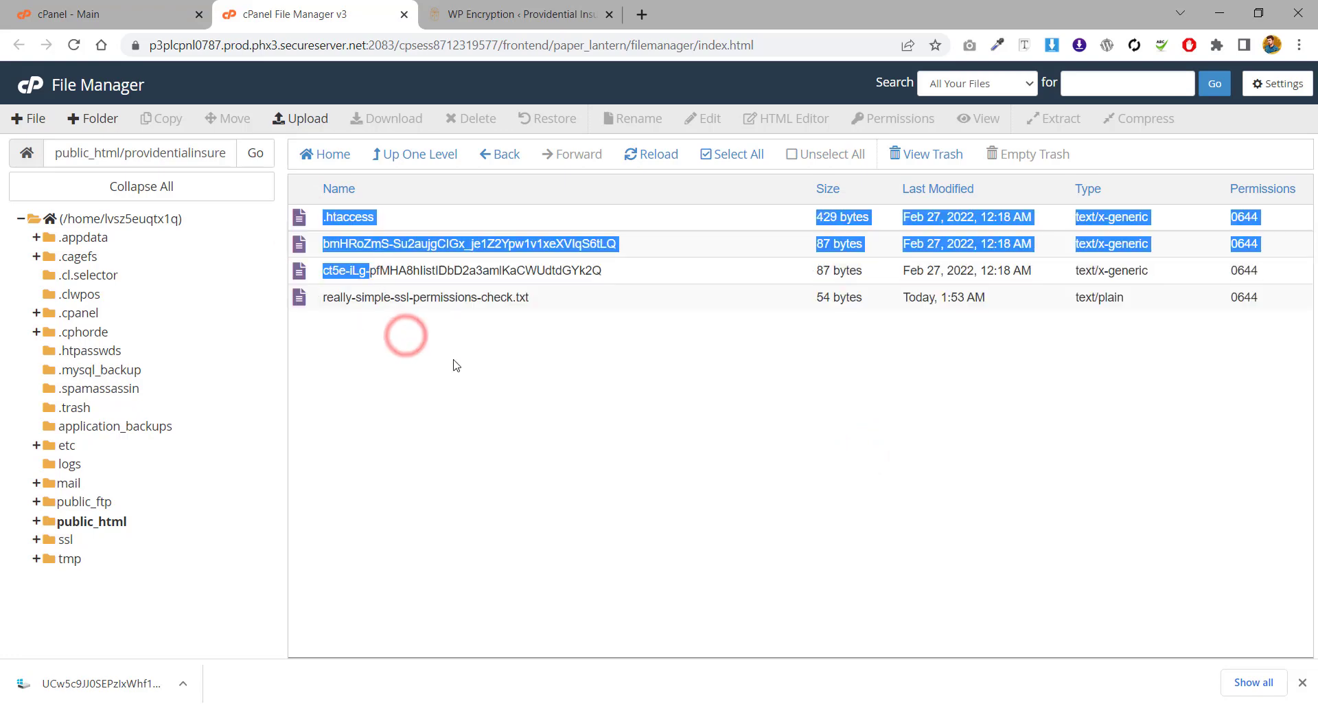
{"action": "left_click", "coordinate": [452, 359]}
{"action": "left_click_drag", "start_coordinate": [402, 230], "coordinate": [418, 297]}
{"action": "left_click", "coordinate": [463, 119]}
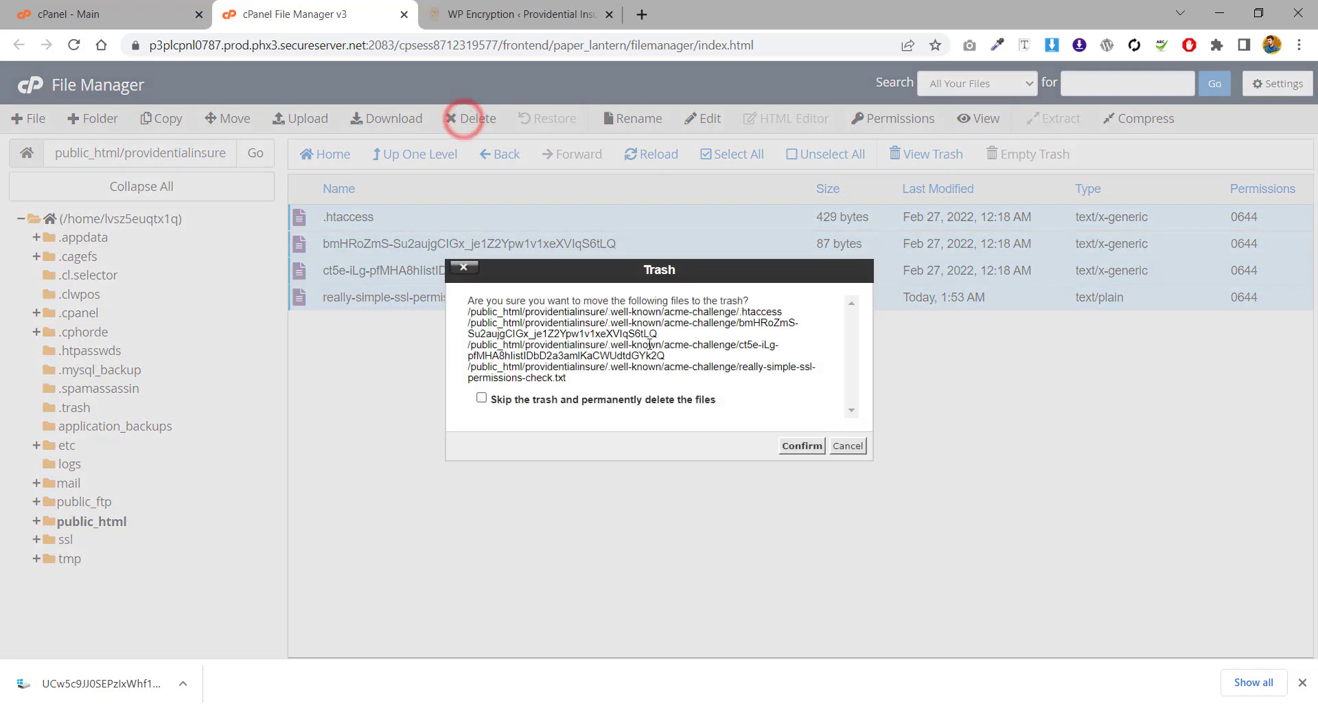
{"action": "left_click", "coordinate": [604, 401]}
{"action": "left_click", "coordinate": [810, 446]}
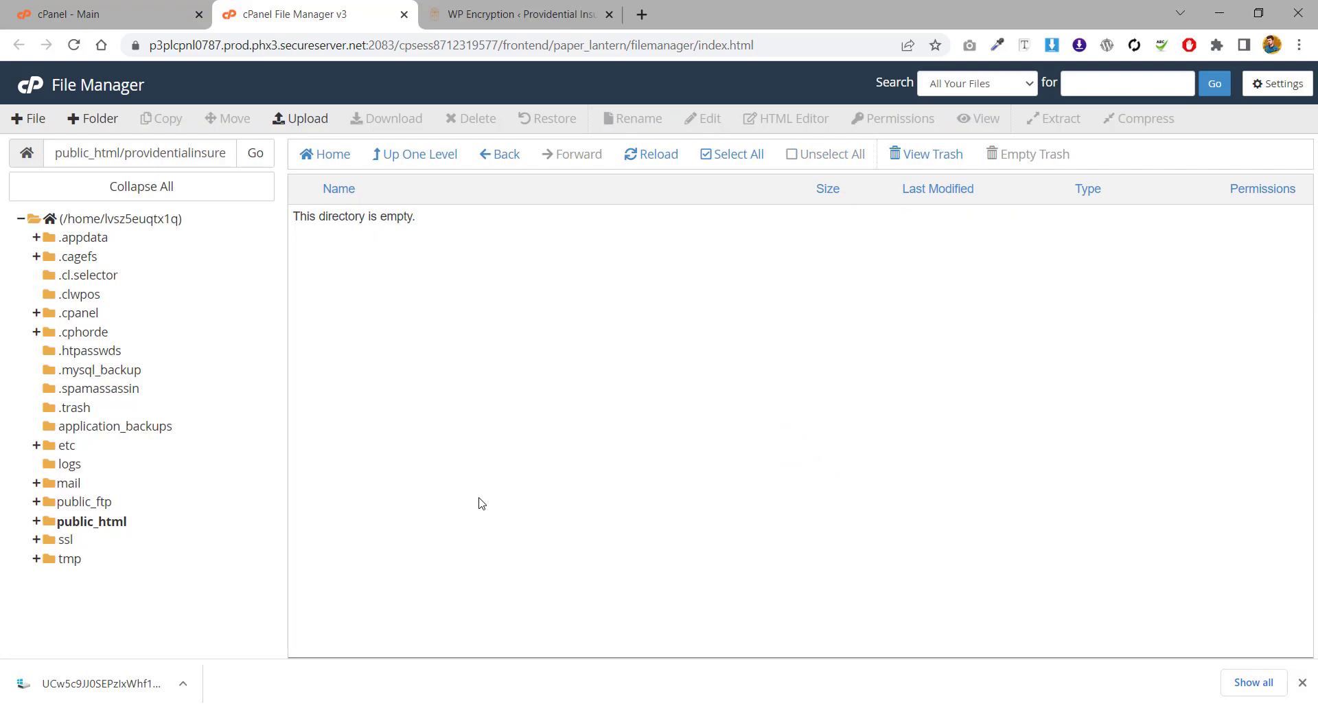
Step: Upload the downloaded HTTP challenge file to the acme-challenge folder and return to the folder listing
{"action": "left_click", "coordinate": [308, 120]}
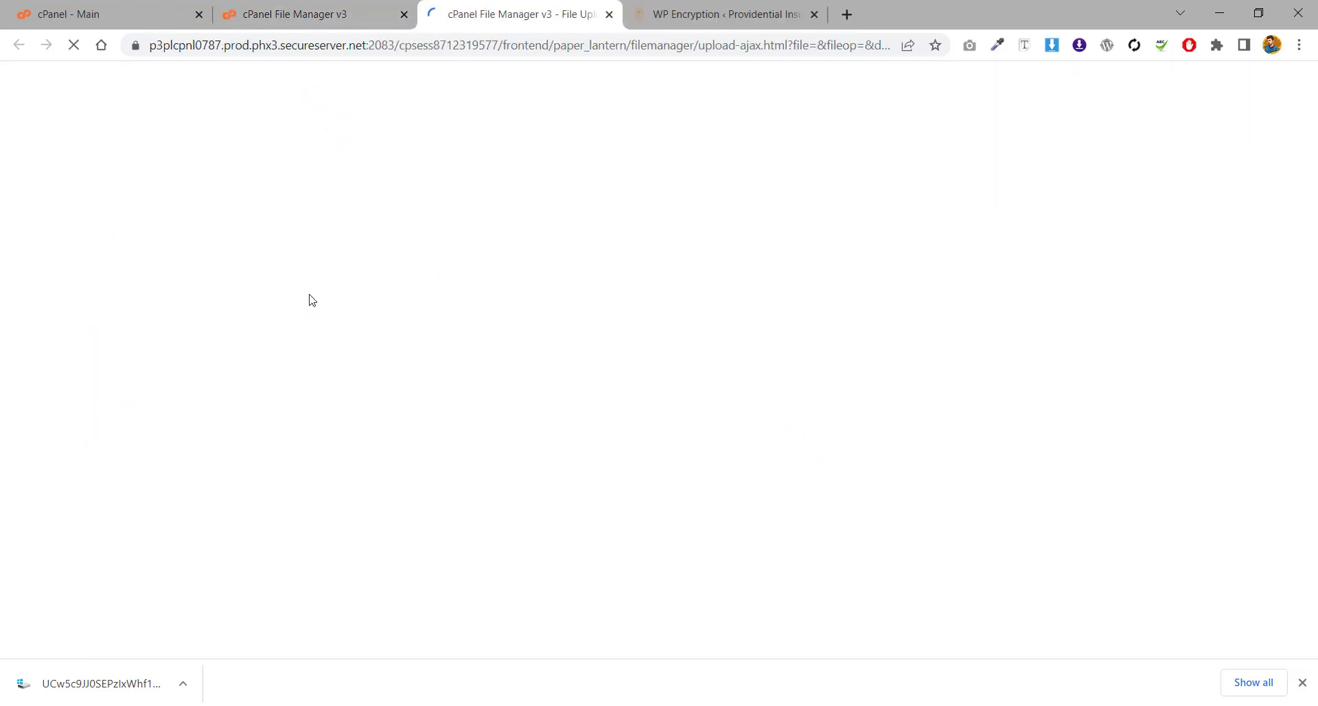
{"action": "left_click_drag", "start_coordinate": [90, 683], "coordinate": [568, 327]}
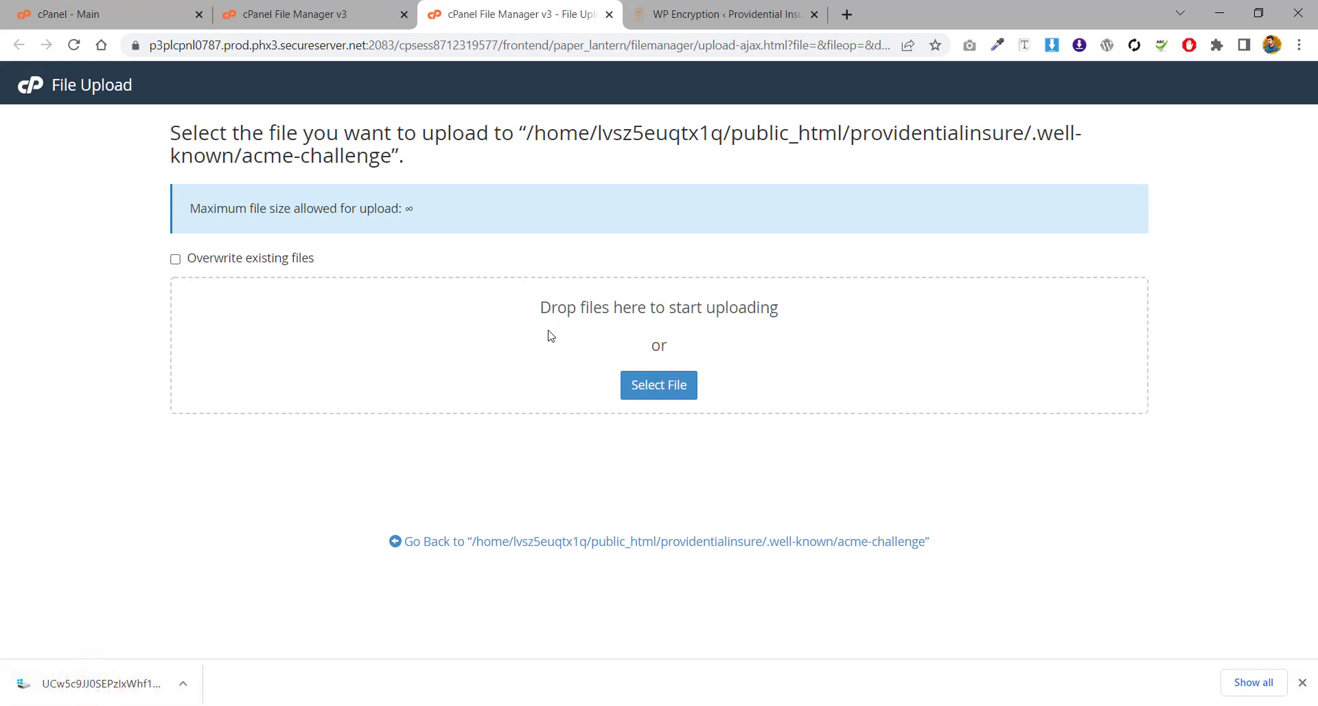
{"action": "left_click", "coordinate": [1300, 683]}
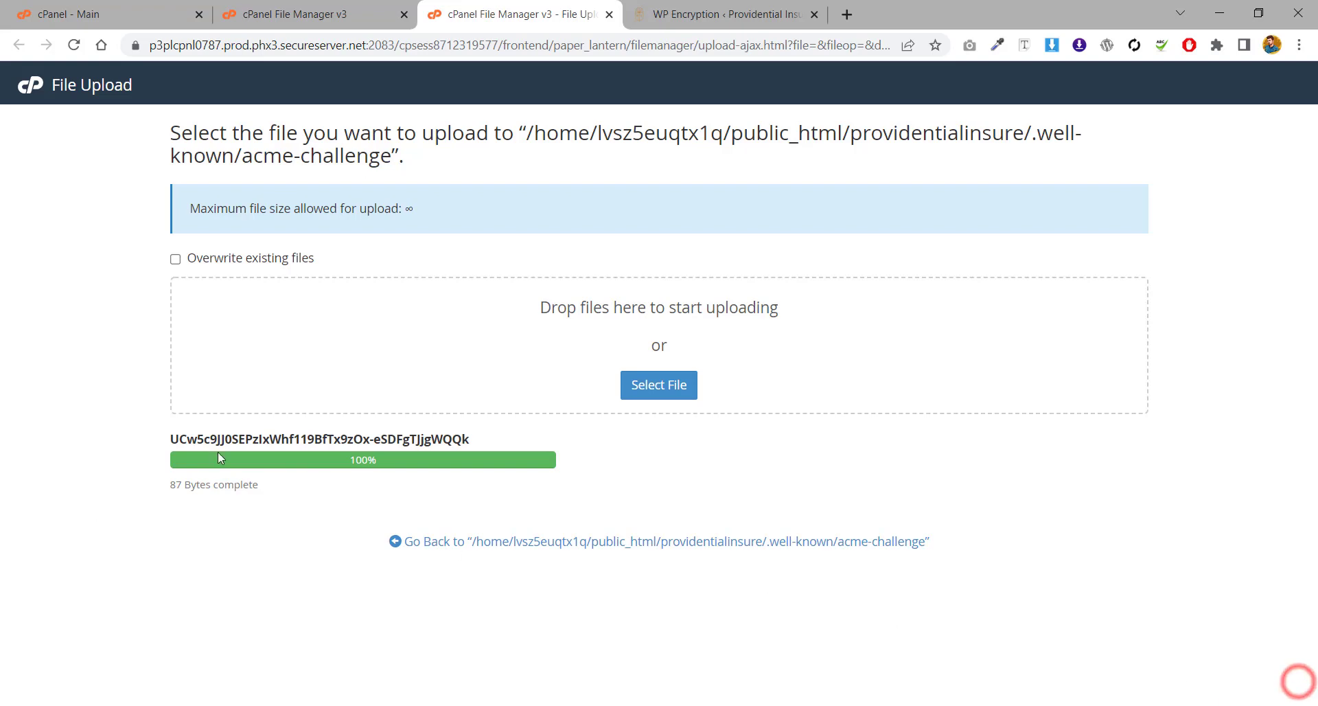
{"action": "left_click", "coordinate": [447, 542]}
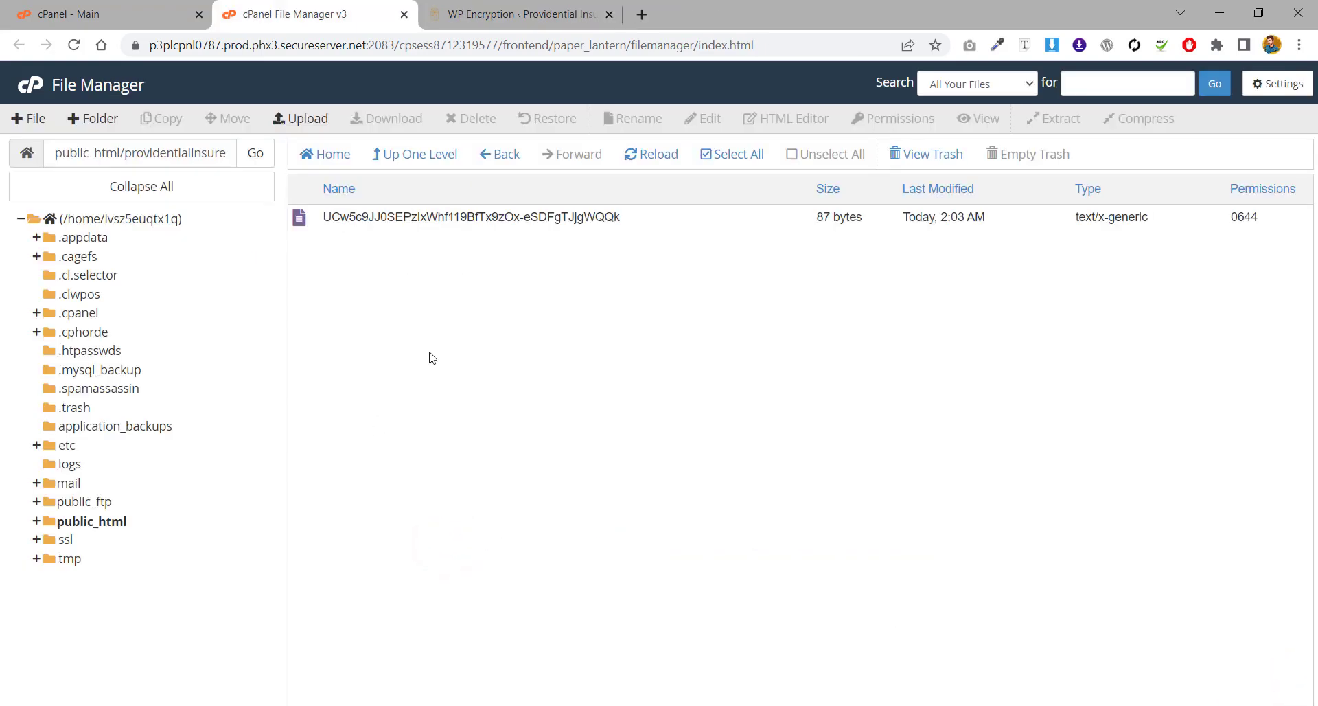
Step: Return to the WP Encryption page and verify the HTTP challenges to generate the SSL certificate
{"action": "middle_click", "coordinate": [457, 7]}
{"action": "left_click", "coordinate": [457, 6]}
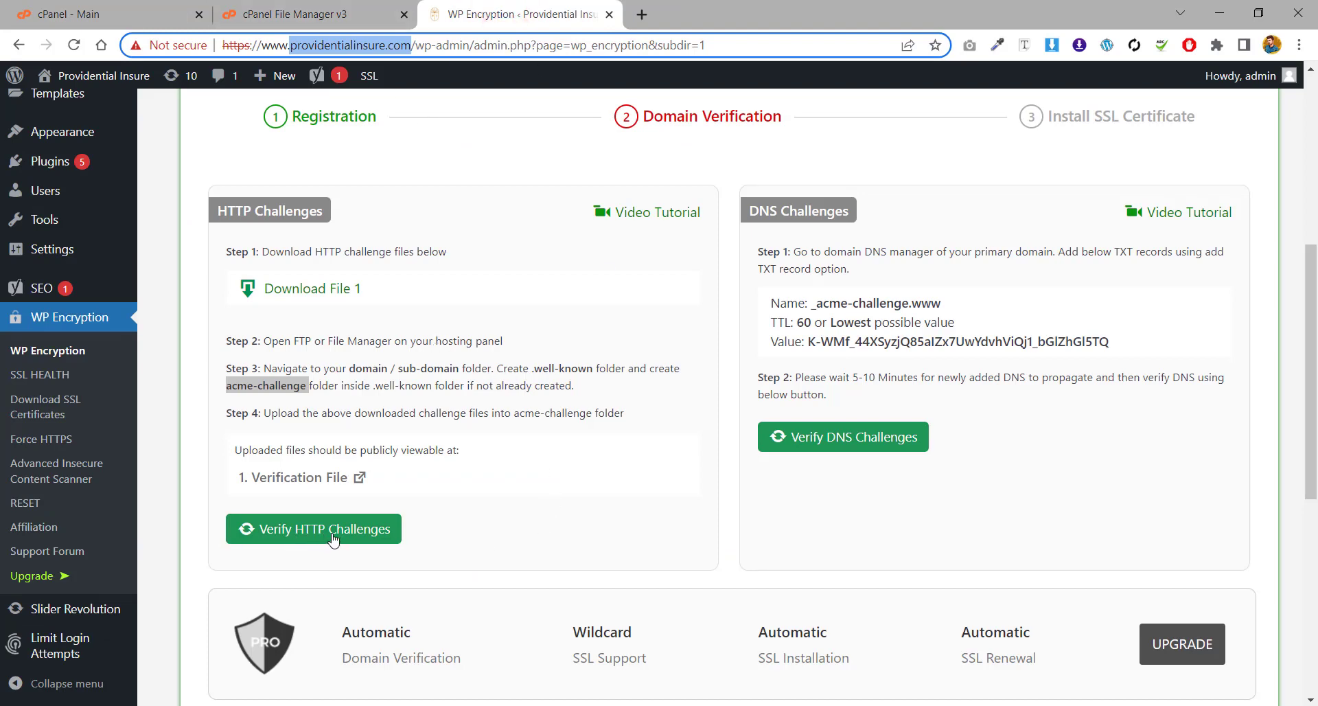
{"action": "left_click", "coordinate": [333, 537]}
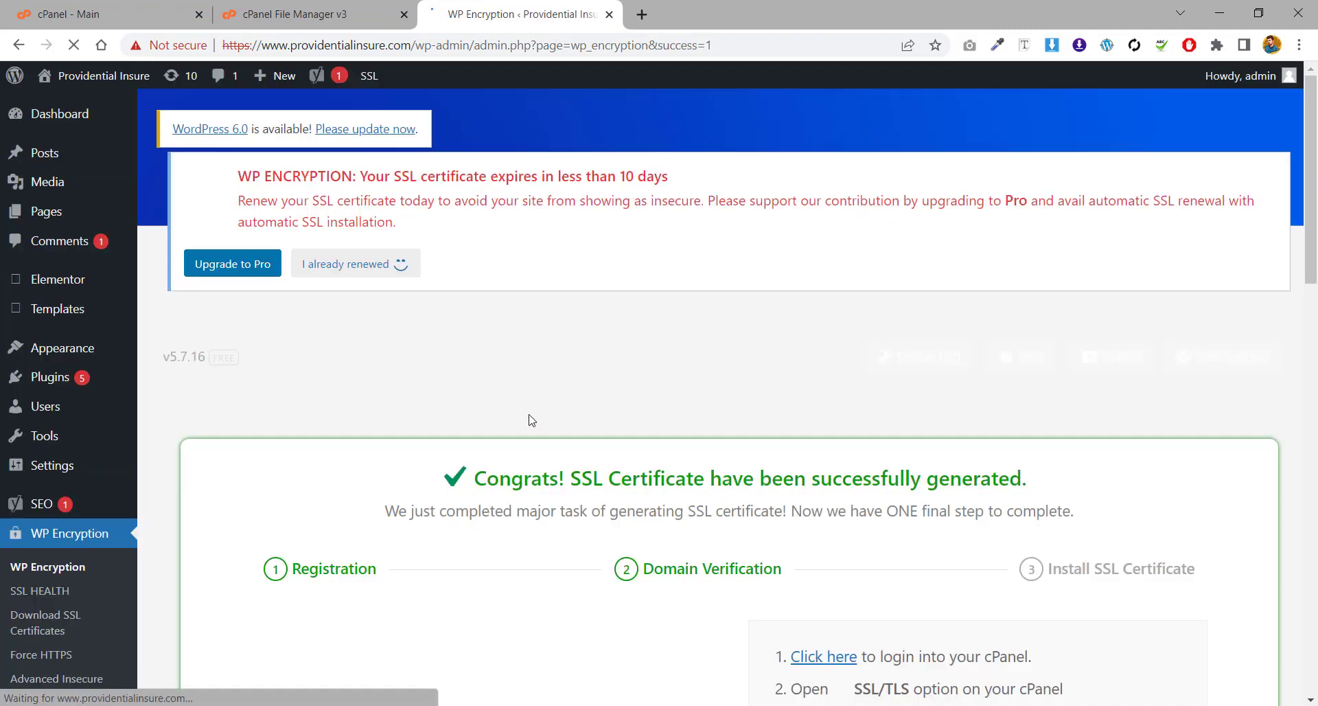
{"action": "scroll", "coordinate": [755, 415], "scroll_direction": "down", "scroll_amount": 4}
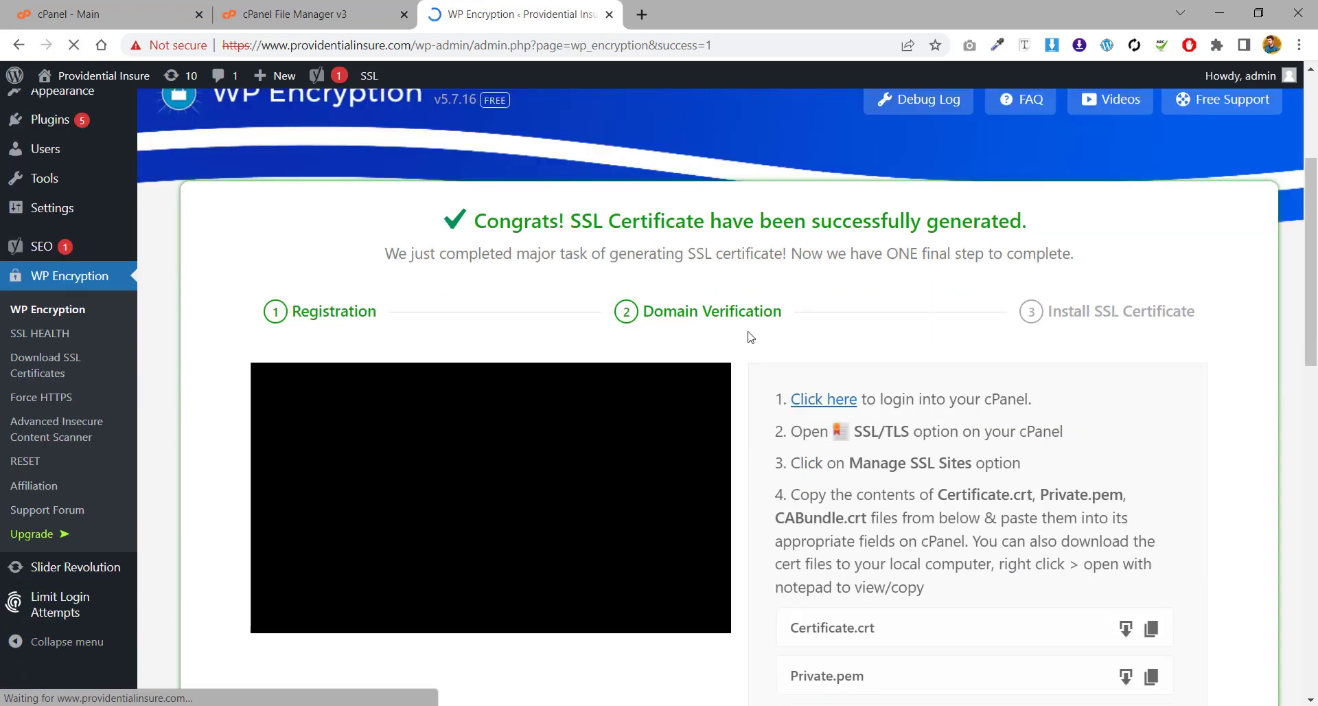
Step: Review the certificate installation instructions, close the File Manager and return to the cPanel main page
{"action": "scroll", "coordinate": [824, 412], "scroll_direction": "down", "scroll_amount": 3}
{"action": "scroll", "coordinate": [818, 435], "scroll_direction": "up", "scroll_amount": 2}
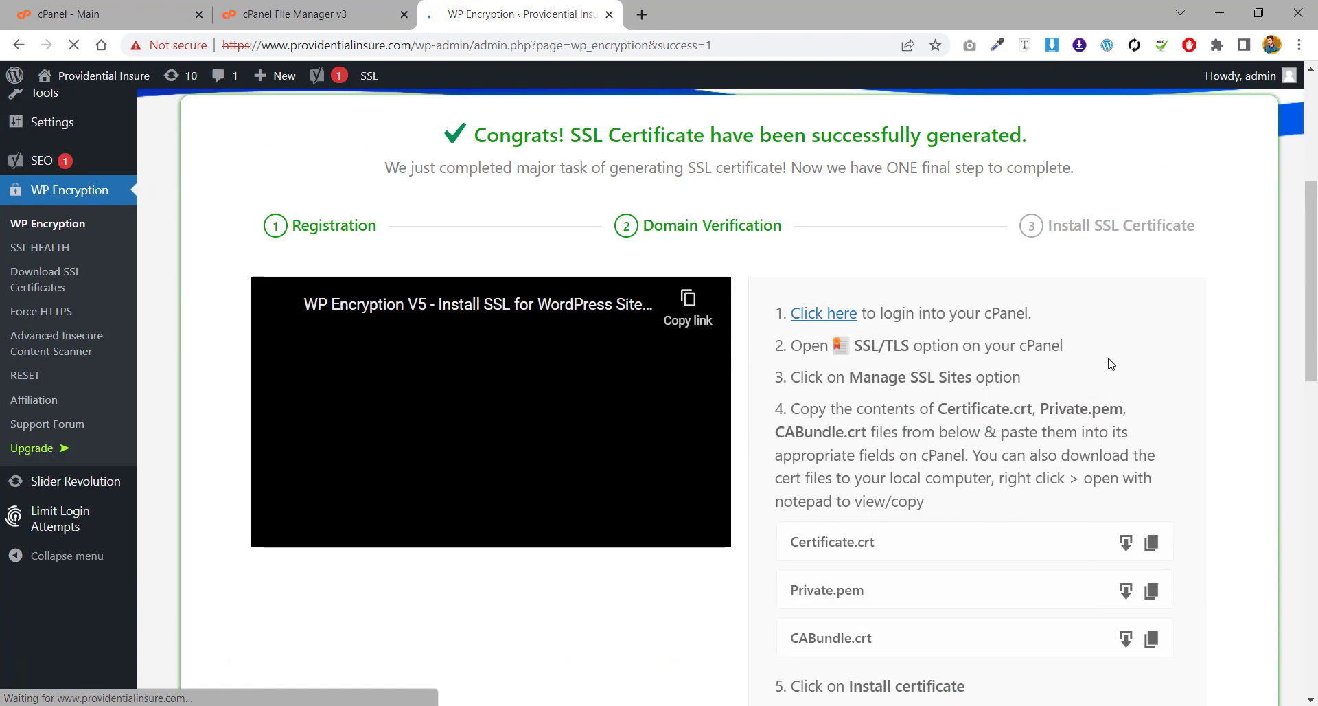
{"action": "scroll", "coordinate": [1111, 364], "scroll_direction": "down", "scroll_amount": 4}
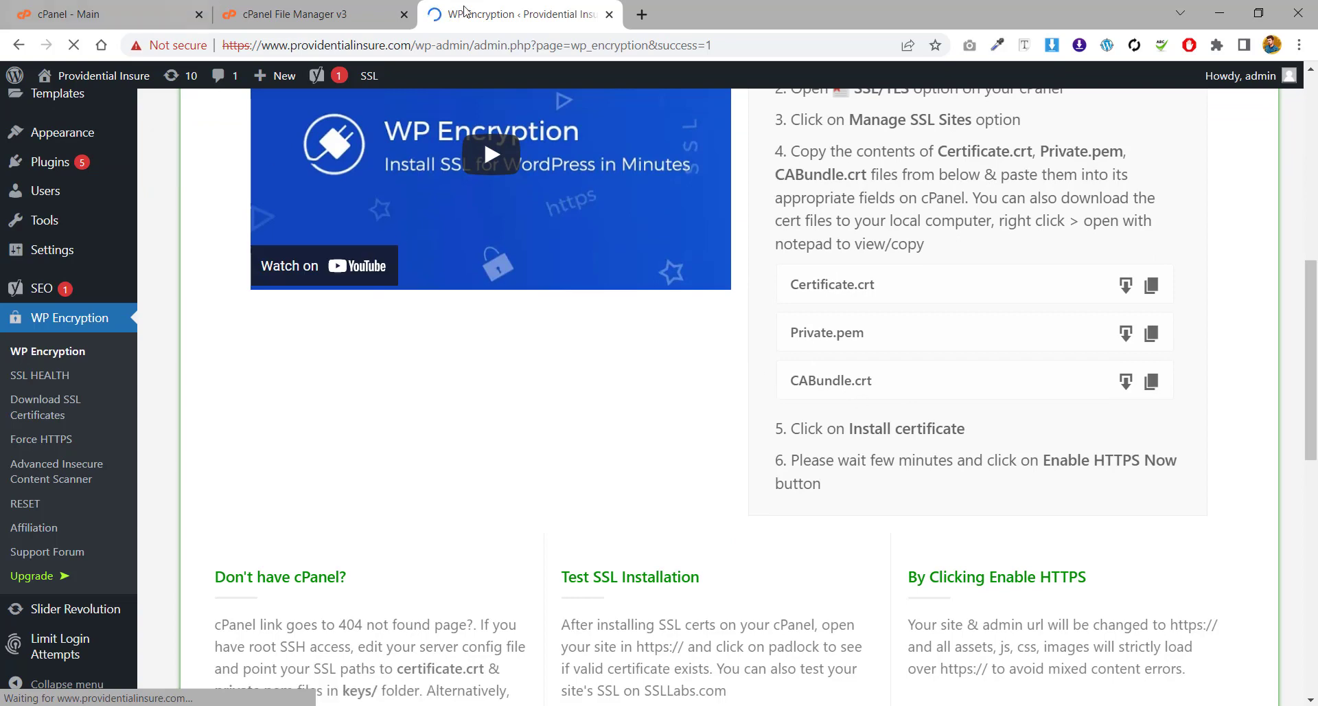
{"action": "left_click", "coordinate": [336, 14]}
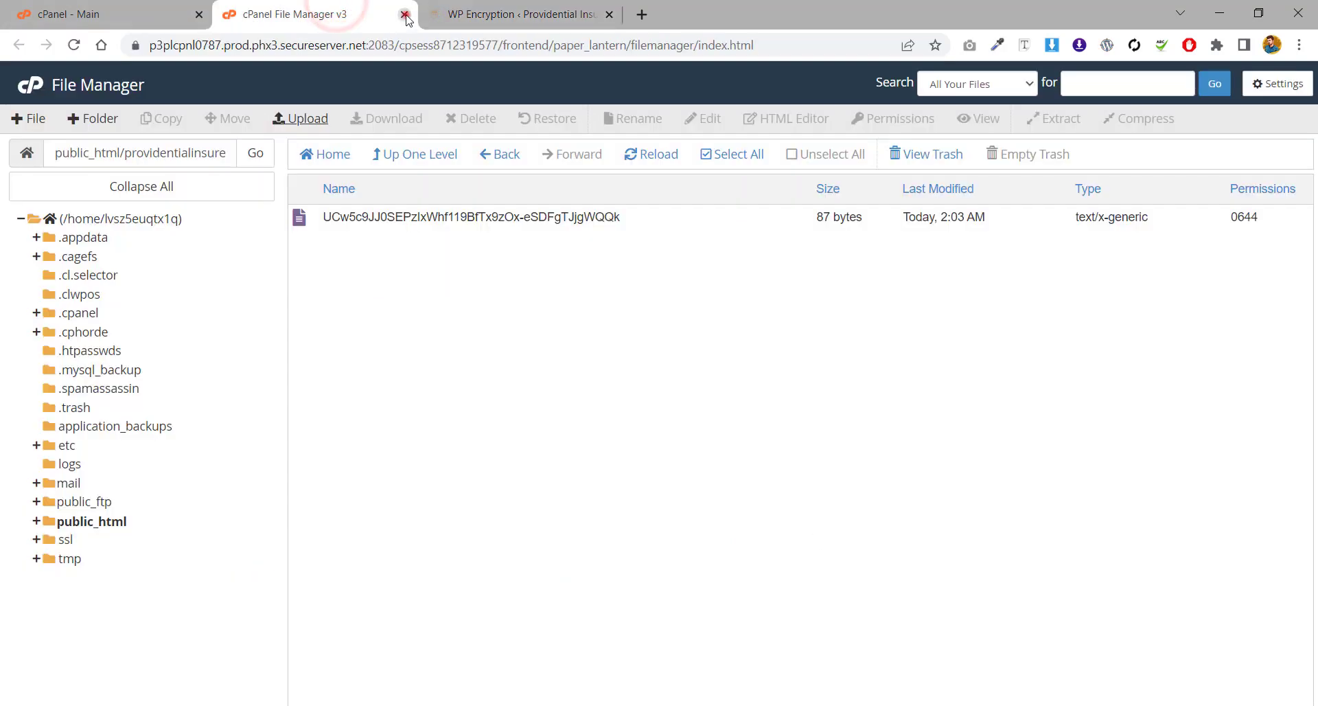
{"action": "left_click", "coordinate": [404, 14]}
{"action": "left_click", "coordinate": [125, 13]}
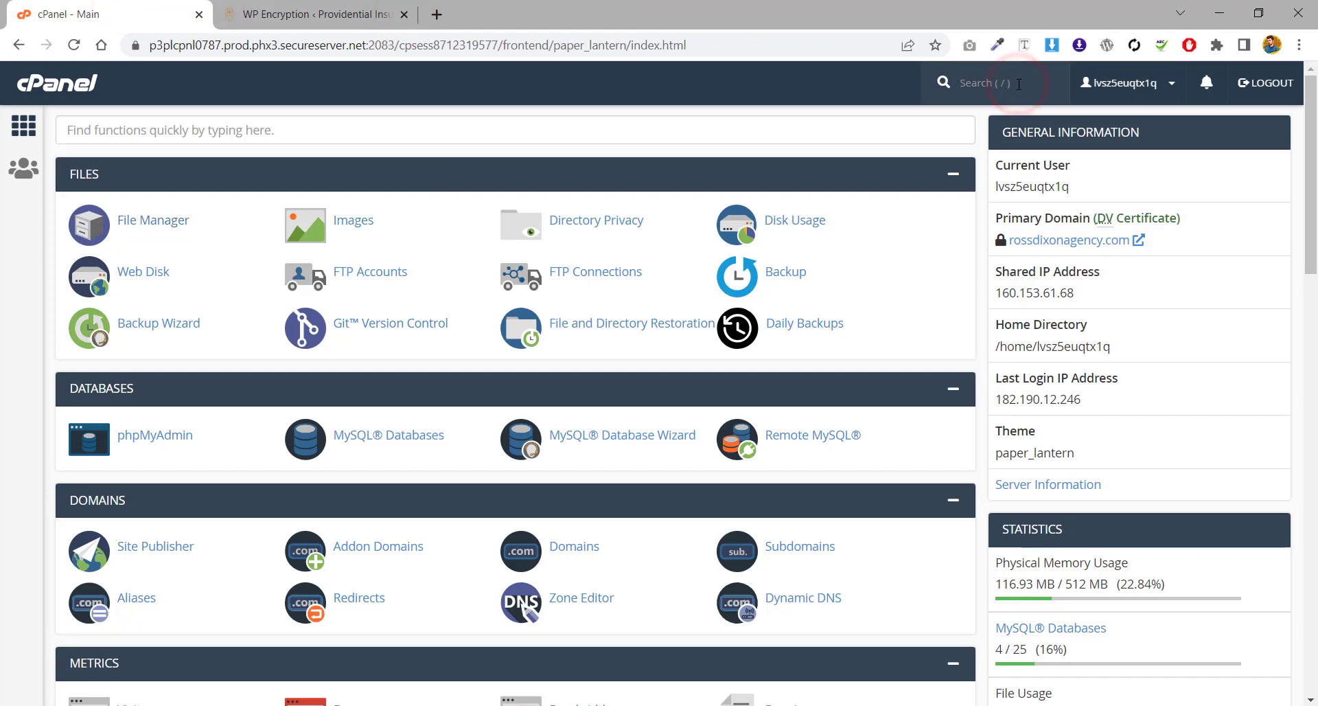
Step: Search cPanel for "ssl", open SSL/TLS and go to the Manage SSL sites page
{"action": "type", "text": "ssl"}
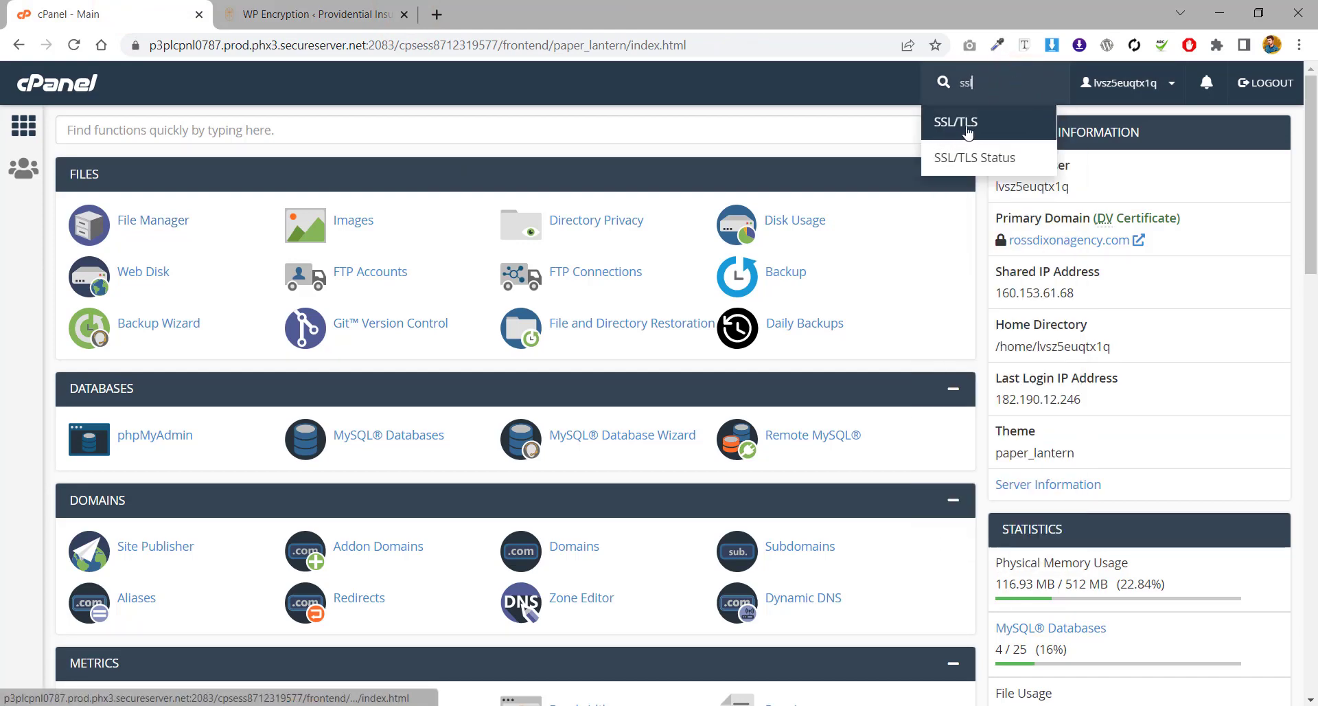
{"action": "left_click", "coordinate": [956, 121]}
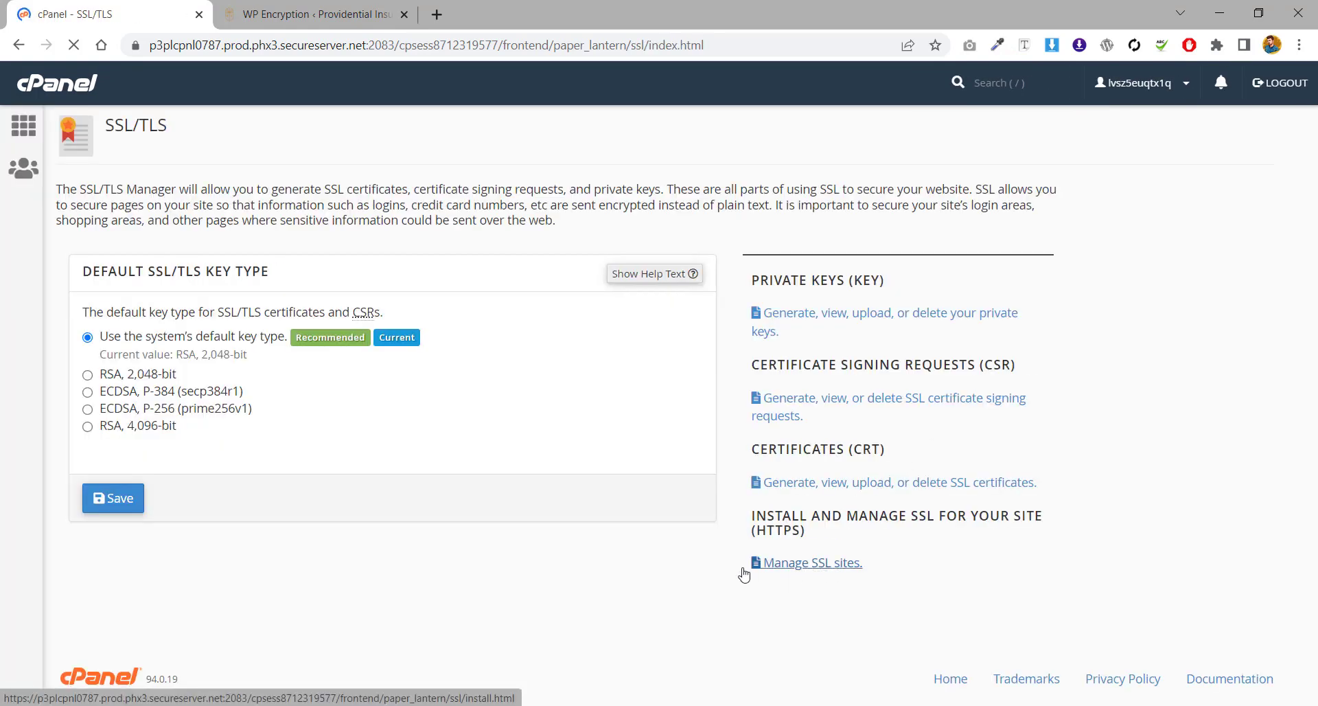
{"action": "left_click", "coordinate": [820, 569]}
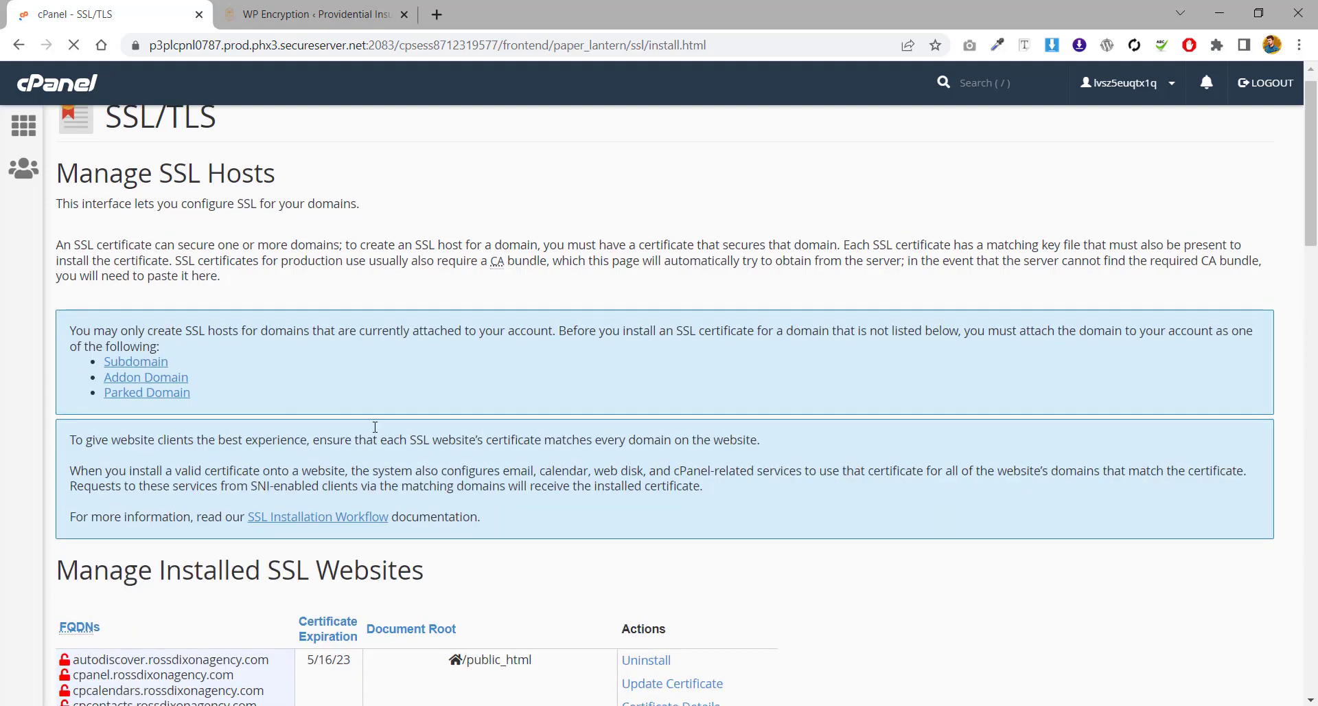
Step: Select providentialinsure.com as the domain in the Install an SSL Website form
{"action": "scroll", "coordinate": [379, 423], "scroll_direction": "down", "scroll_amount": 2}
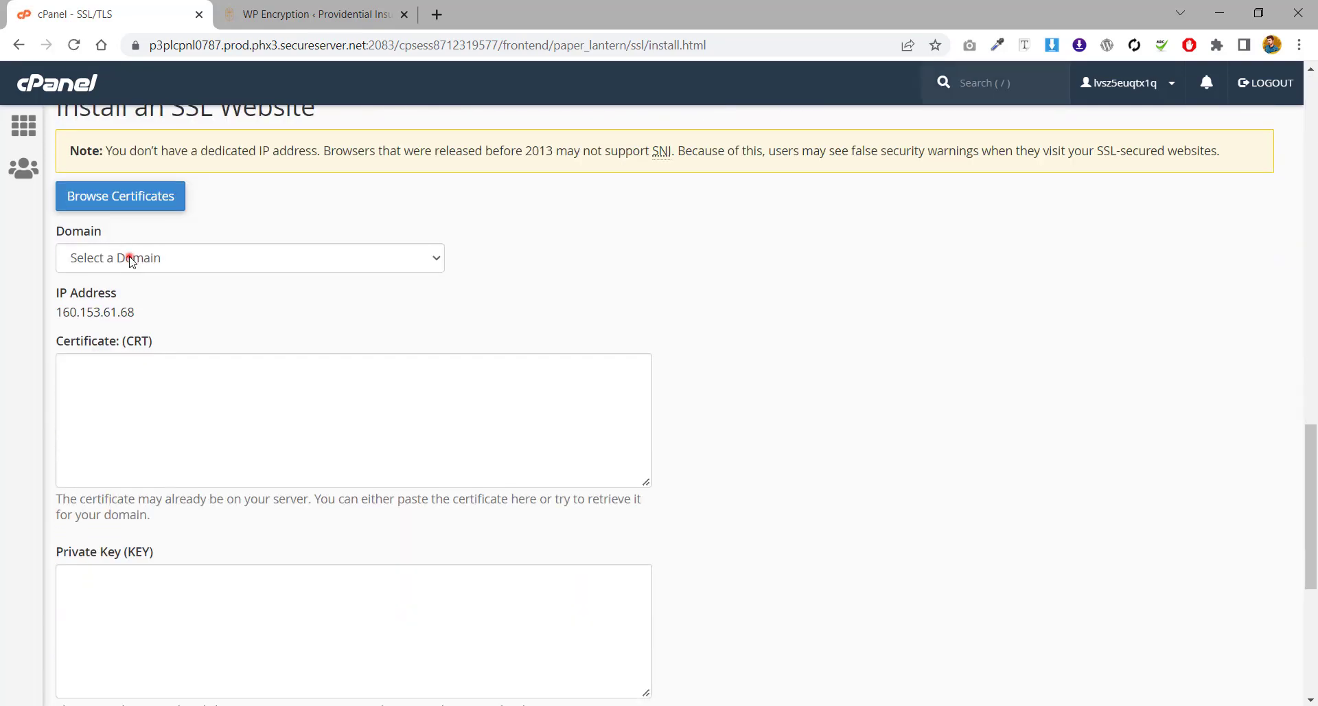
{"action": "left_click", "coordinate": [128, 258]}
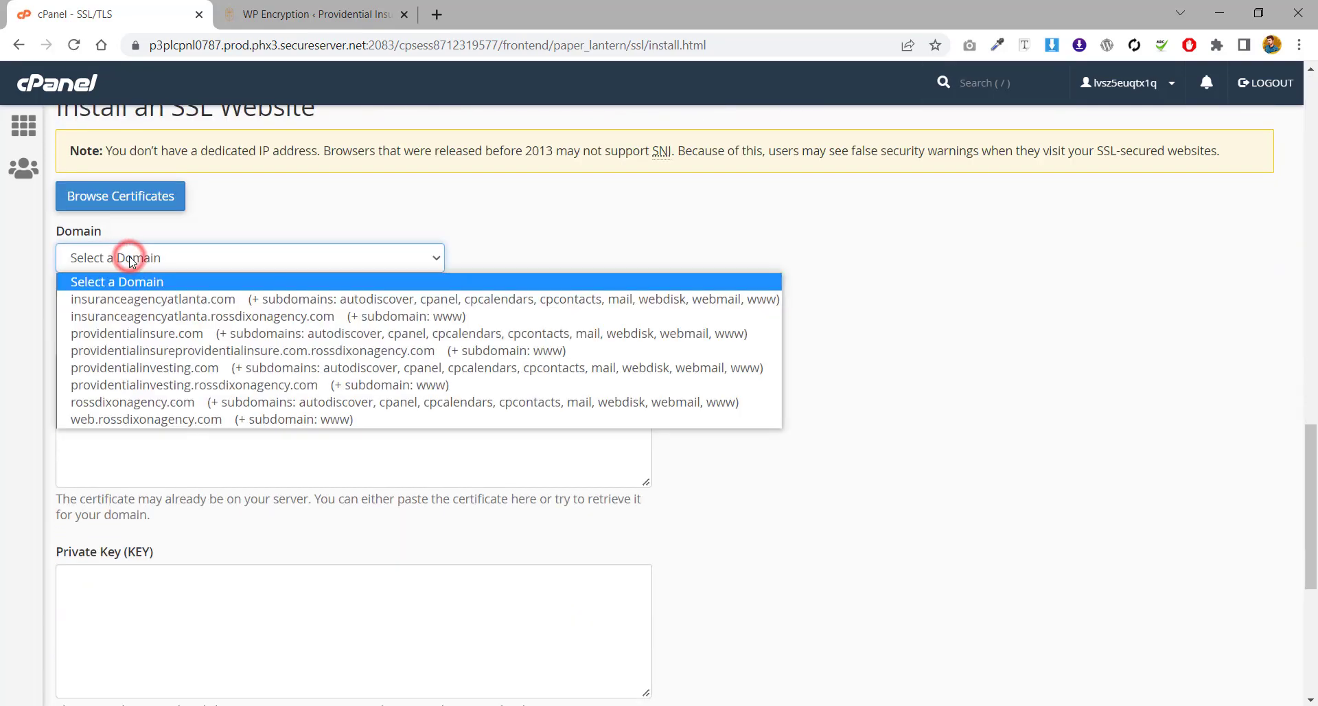
{"action": "left_click", "coordinate": [152, 338]}
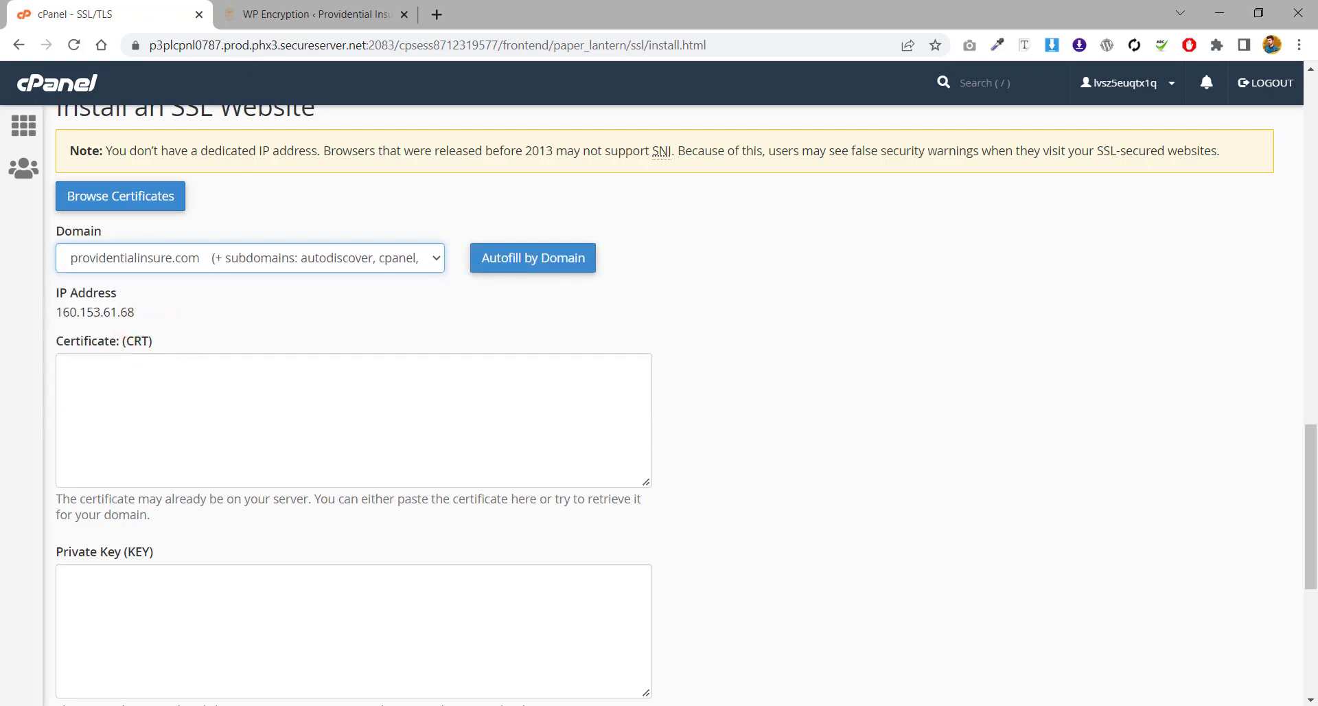
Step: Copy the Certificate.crt contents from the WP Encryption page and paste them into cPanel's Certificate (CRT) field
{"action": "left_click", "coordinate": [275, 12]}
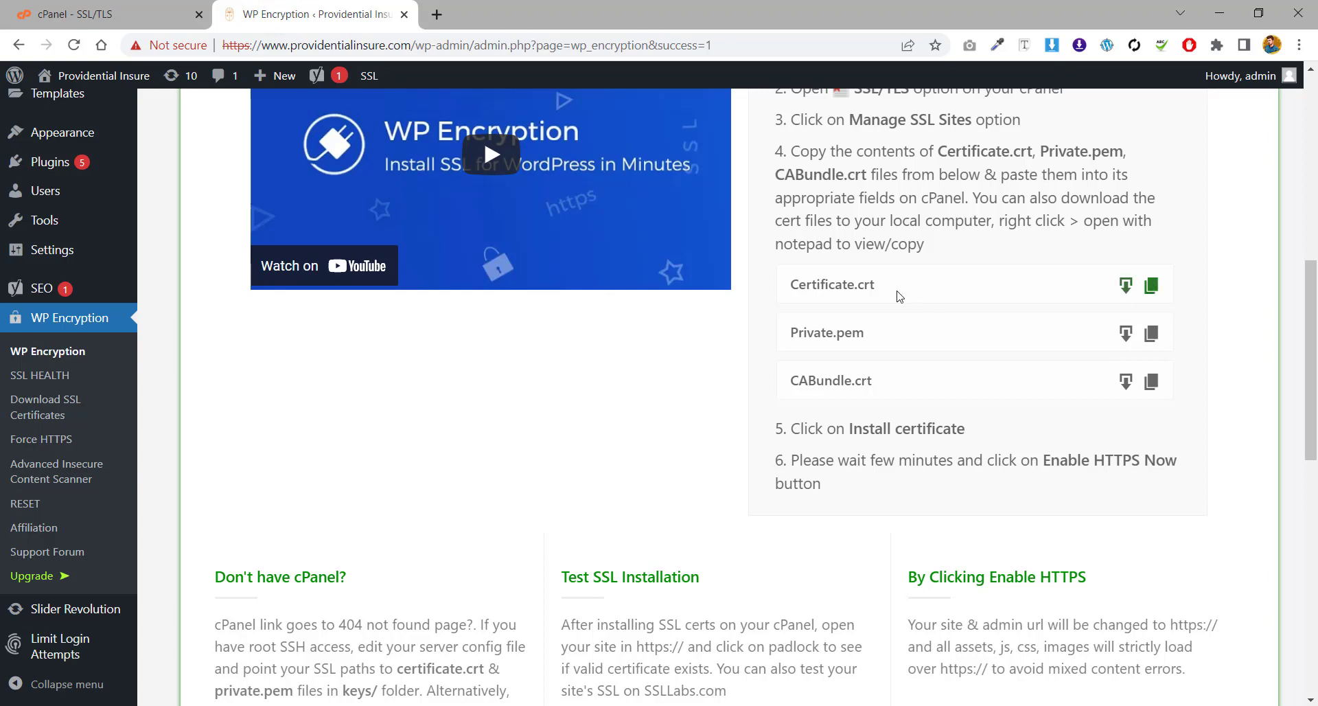
{"action": "left_click", "coordinate": [1152, 290]}
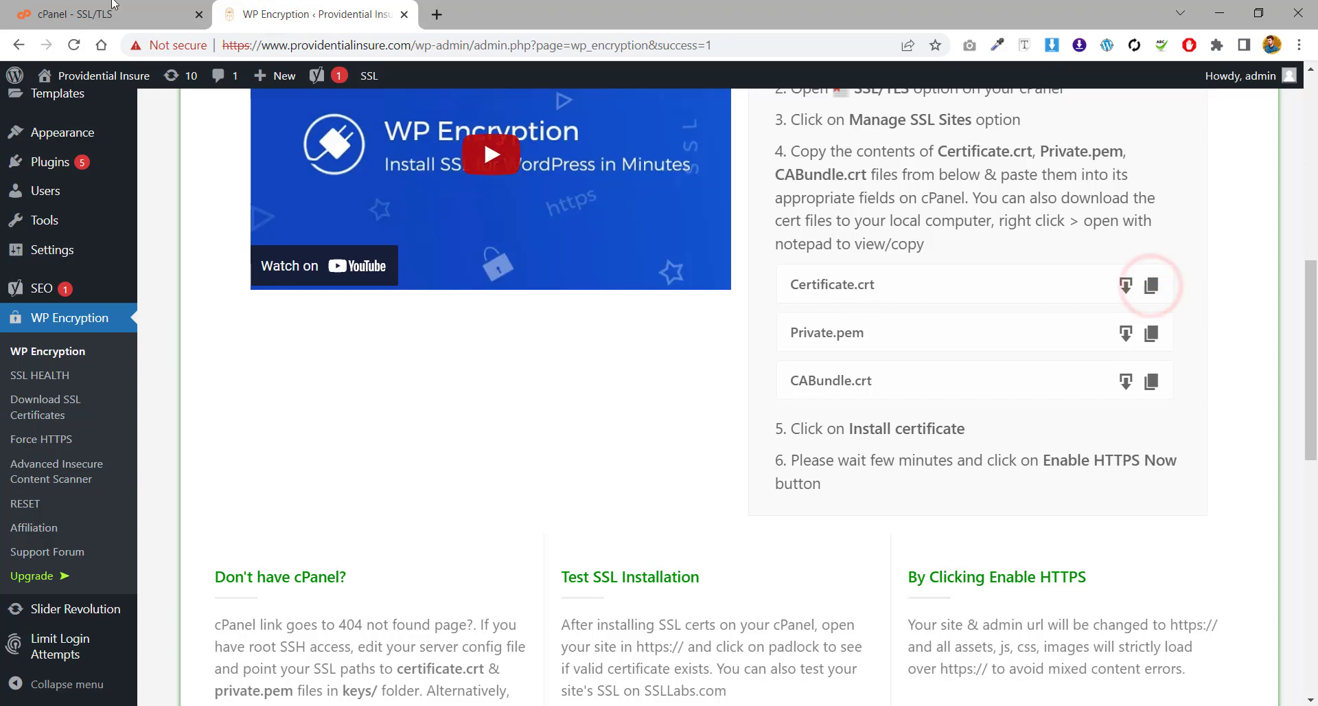
{"action": "left_click", "coordinate": [96, 14]}
{"action": "left_click", "coordinate": [131, 400]}
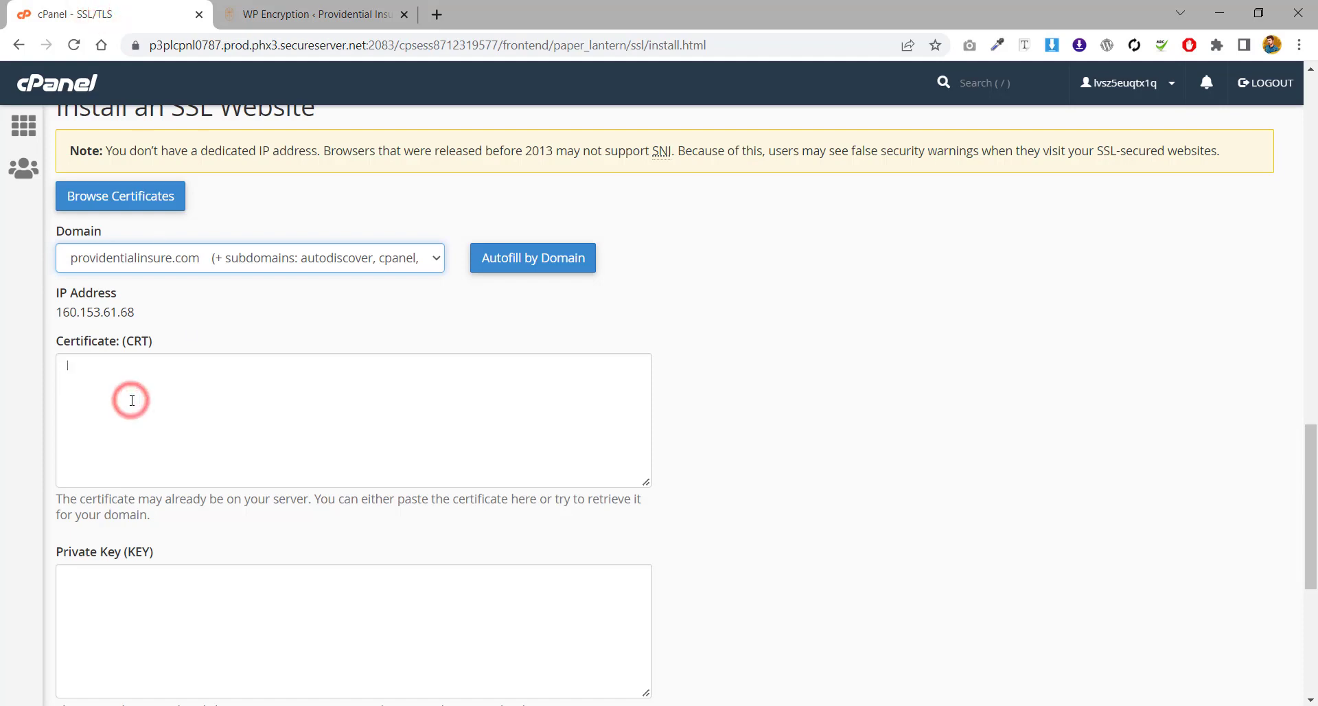
{"action": "right_click", "coordinate": [132, 400]}
{"action": "left_click", "coordinate": [190, 226]}
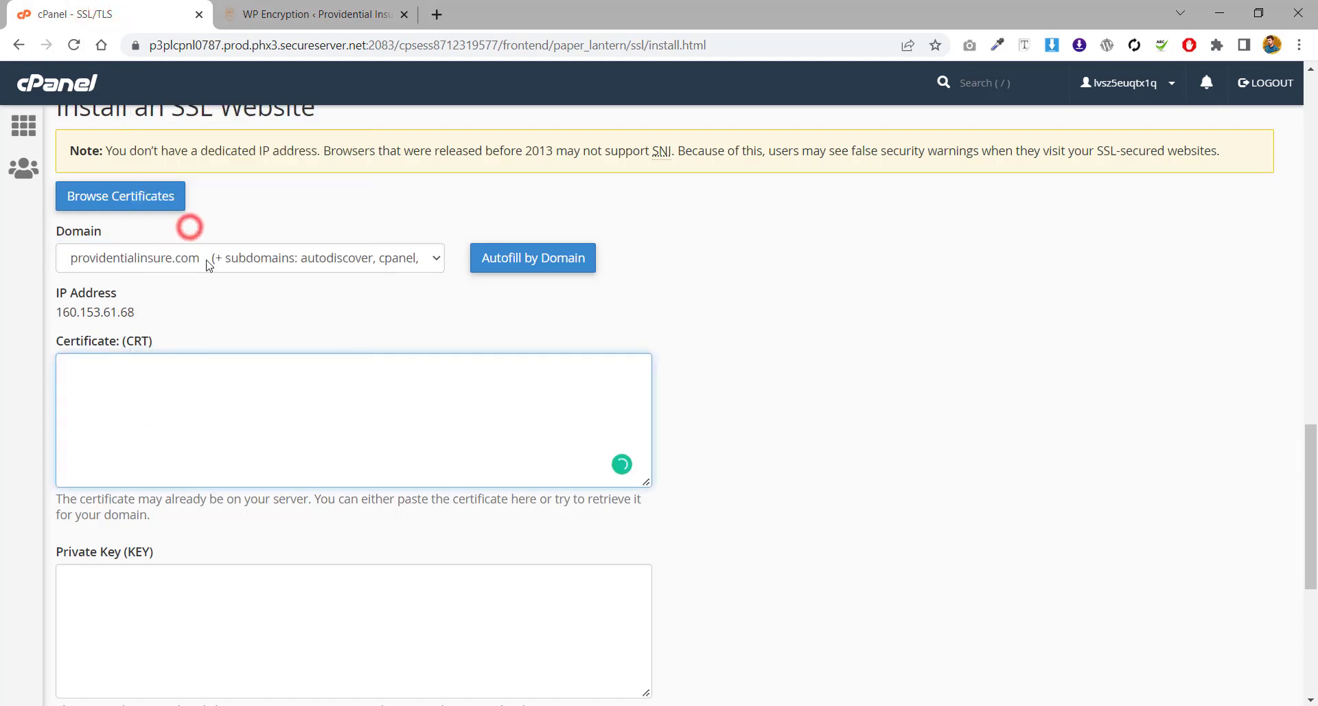
Step: Copy the Private.pem contents from the WP Encryption page and paste them into cPanel's Private Key (KEY) field
{"action": "left_click", "coordinate": [287, 14]}
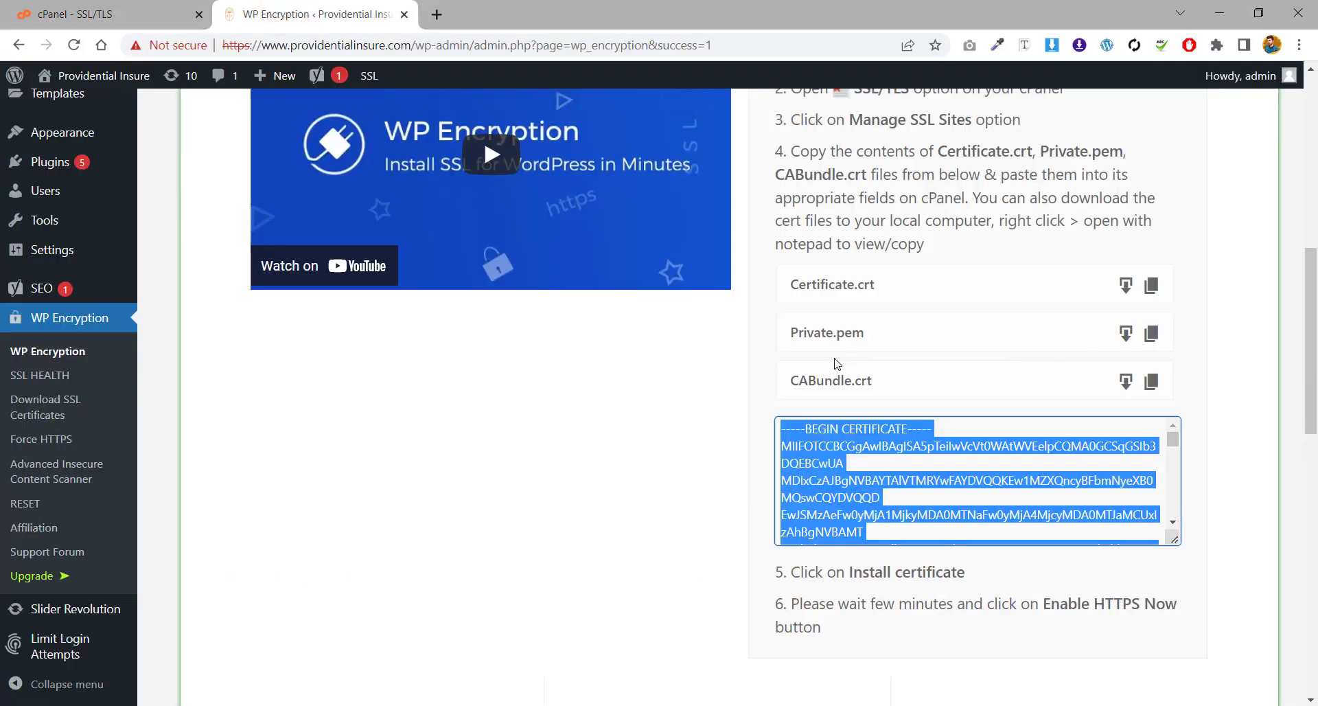
{"action": "left_click", "coordinate": [1152, 335]}
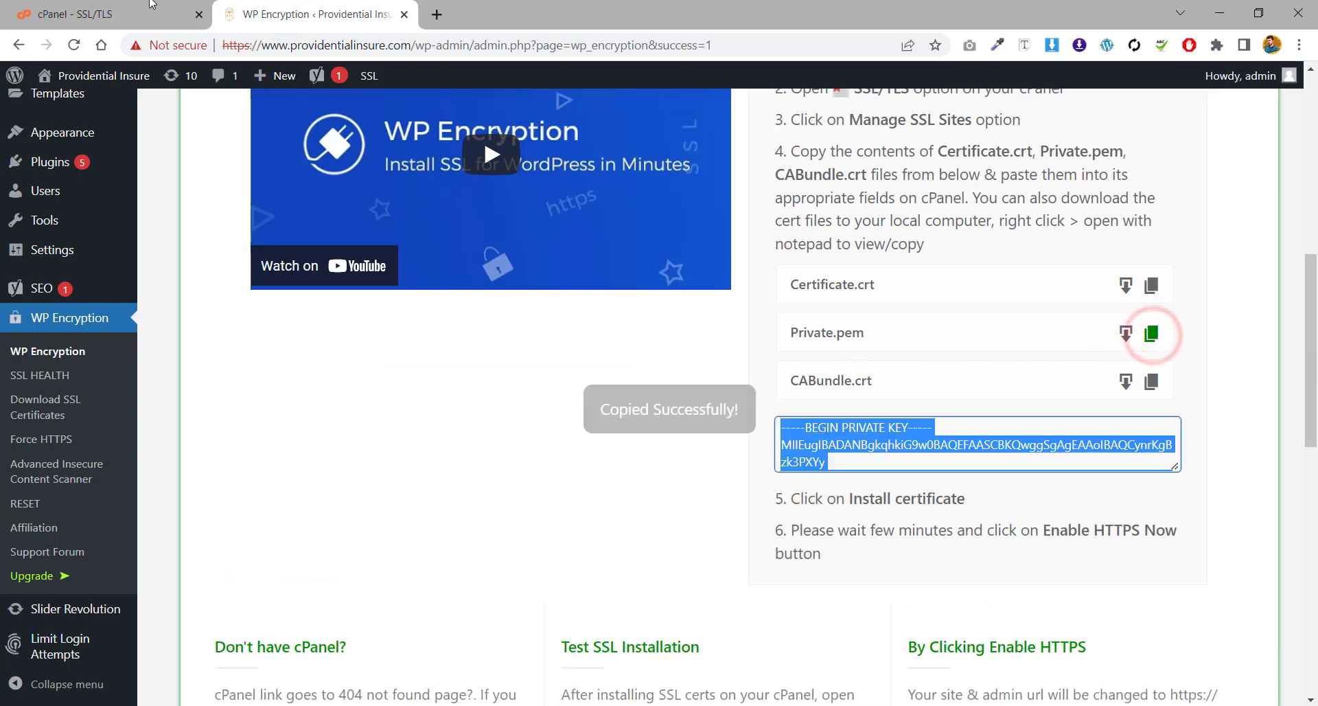
{"action": "left_click", "coordinate": [124, 14]}
{"action": "scroll", "coordinate": [275, 494], "scroll_direction": "down", "scroll_amount": 3}
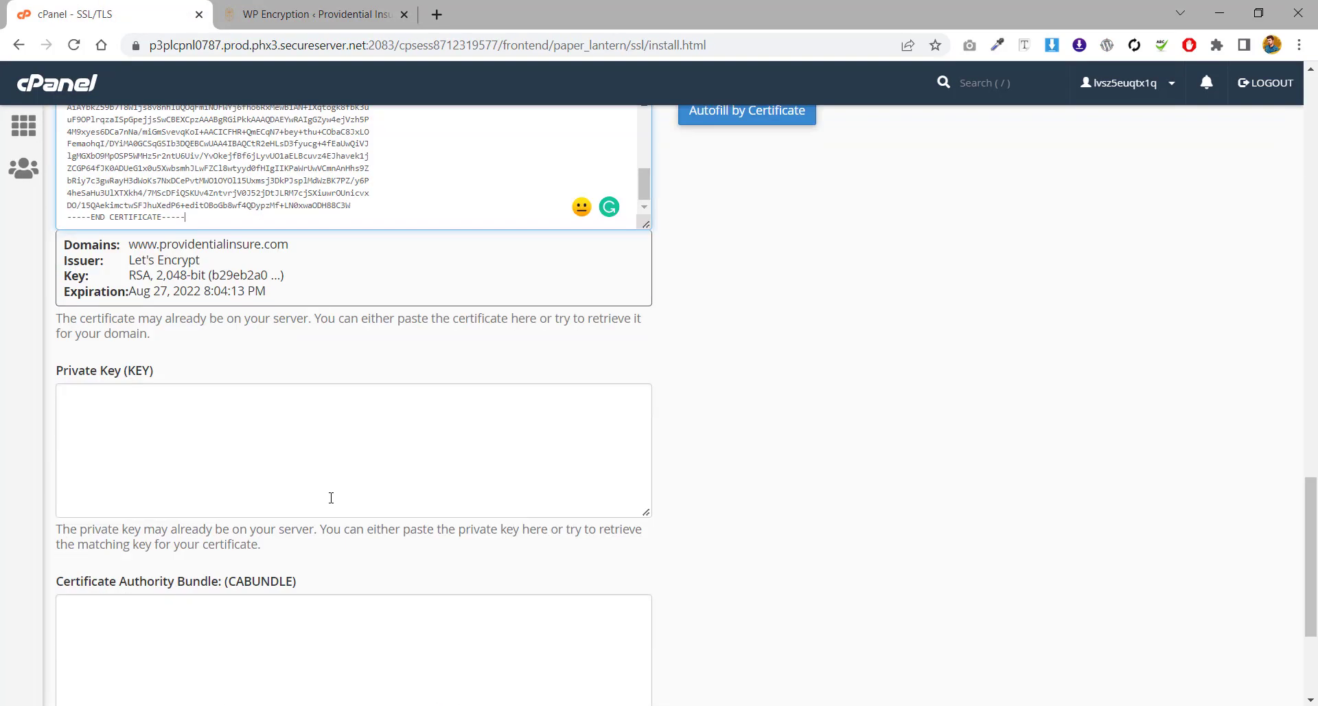
{"action": "right_click", "coordinate": [147, 453]}
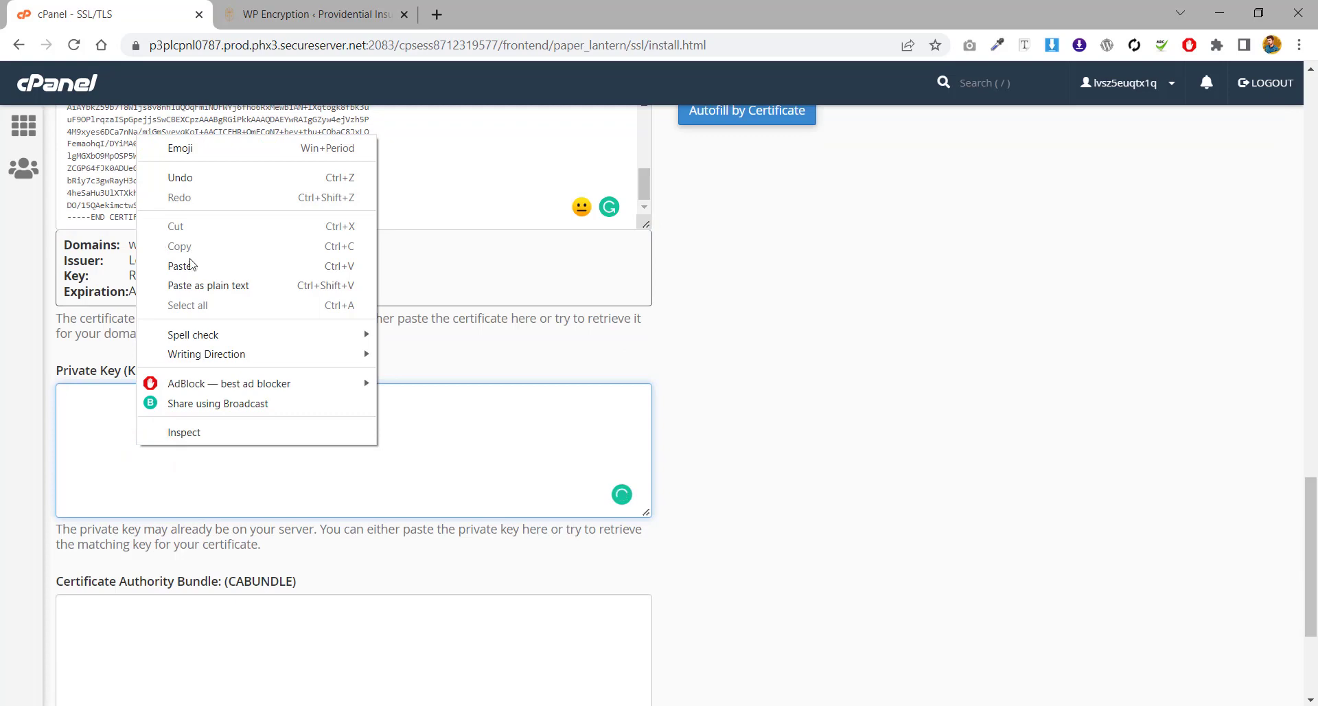
{"action": "left_click", "coordinate": [190, 264]}
Step: Copy the CABundle.crt contents from WP Encryption into cPanel's Certificate Authority Bundle field and install the certificate
{"action": "left_click", "coordinate": [299, 13]}
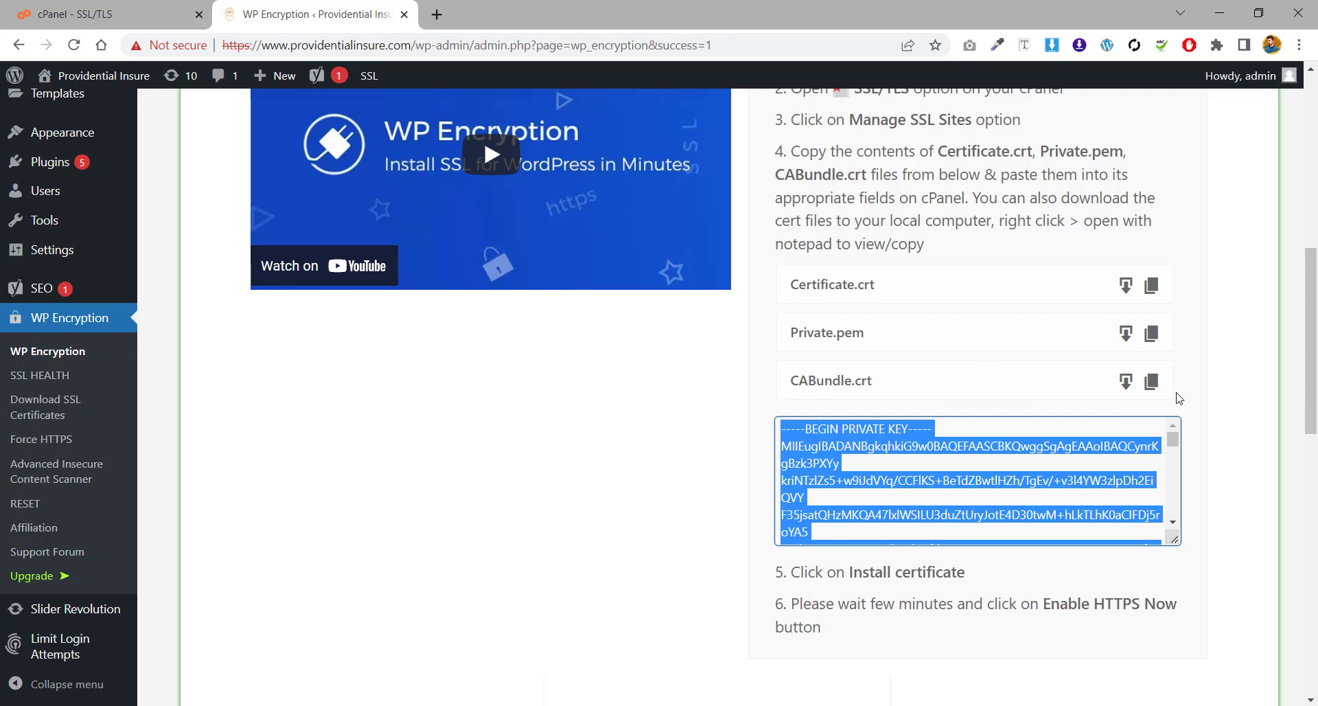
{"action": "left_click", "coordinate": [1153, 383]}
{"action": "left_click", "coordinate": [110, 14]}
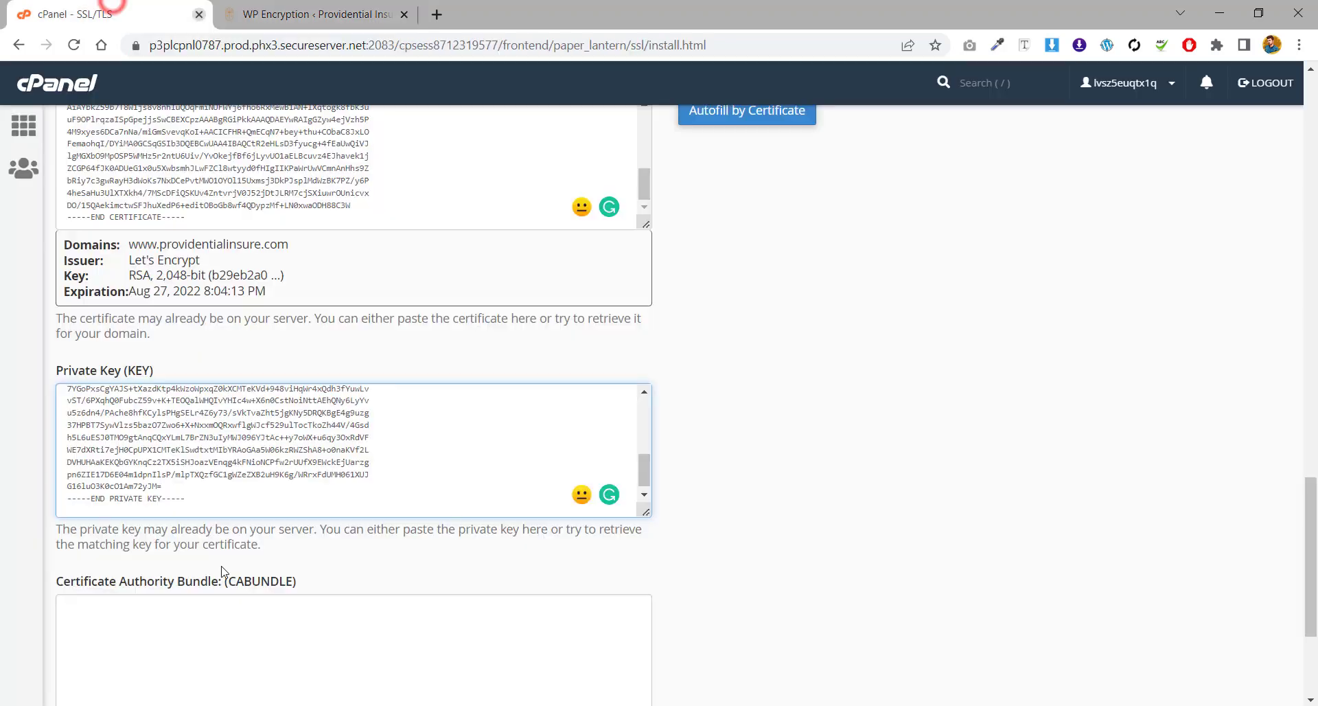
{"action": "scroll", "coordinate": [201, 582], "scroll_direction": "down", "scroll_amount": 3}
{"action": "right_click", "coordinate": [147, 415]}
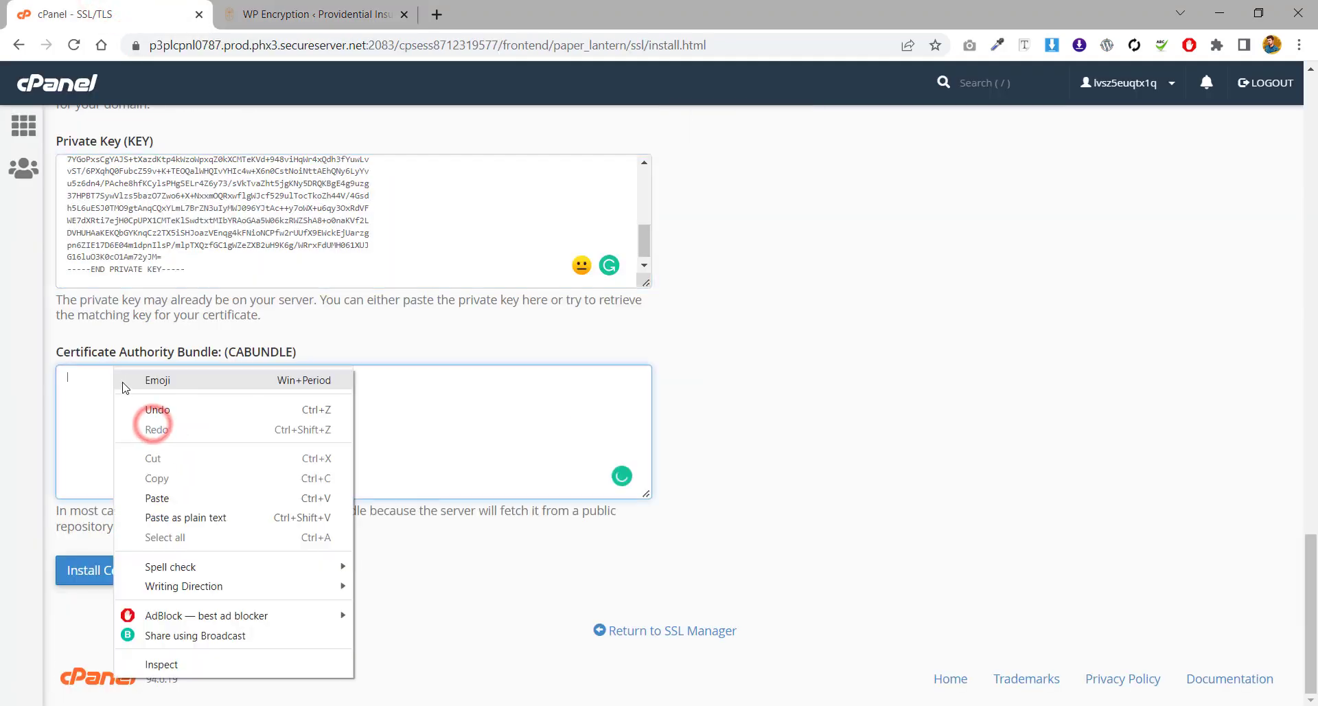
{"action": "left_click", "coordinate": [157, 497]}
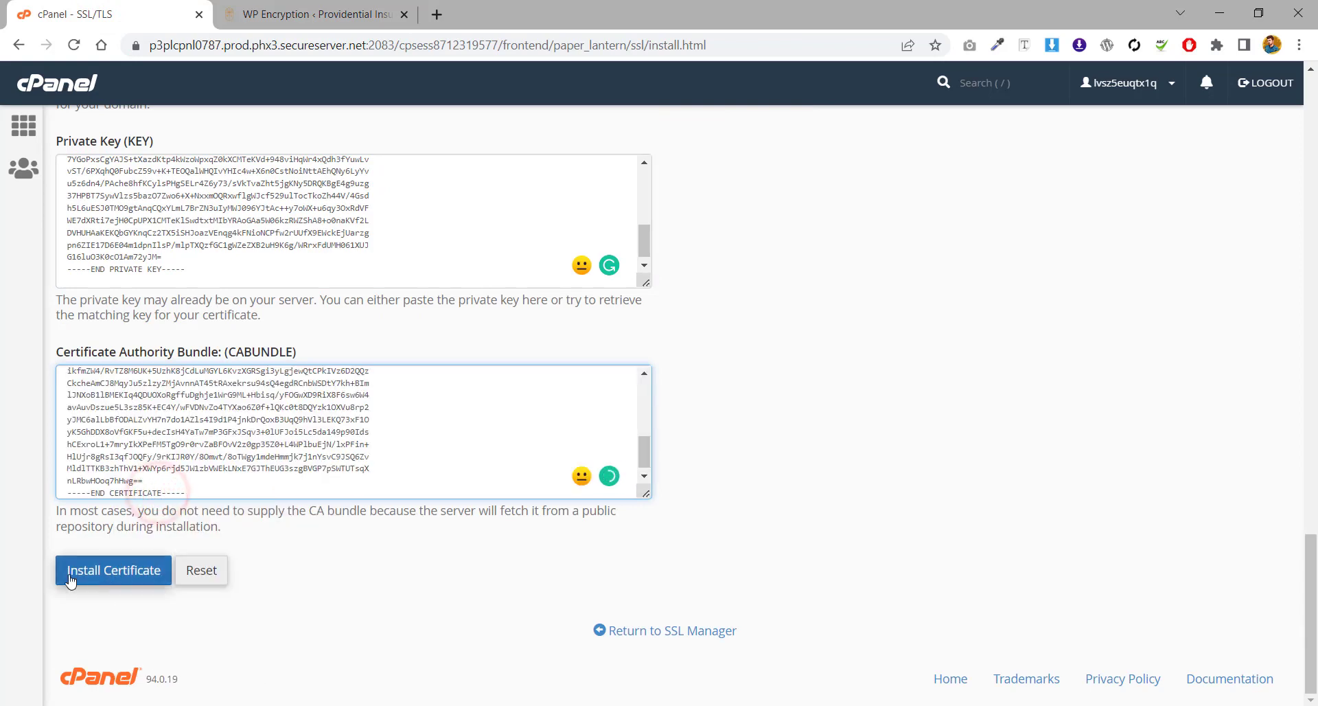
{"action": "left_click", "coordinate": [110, 572]}
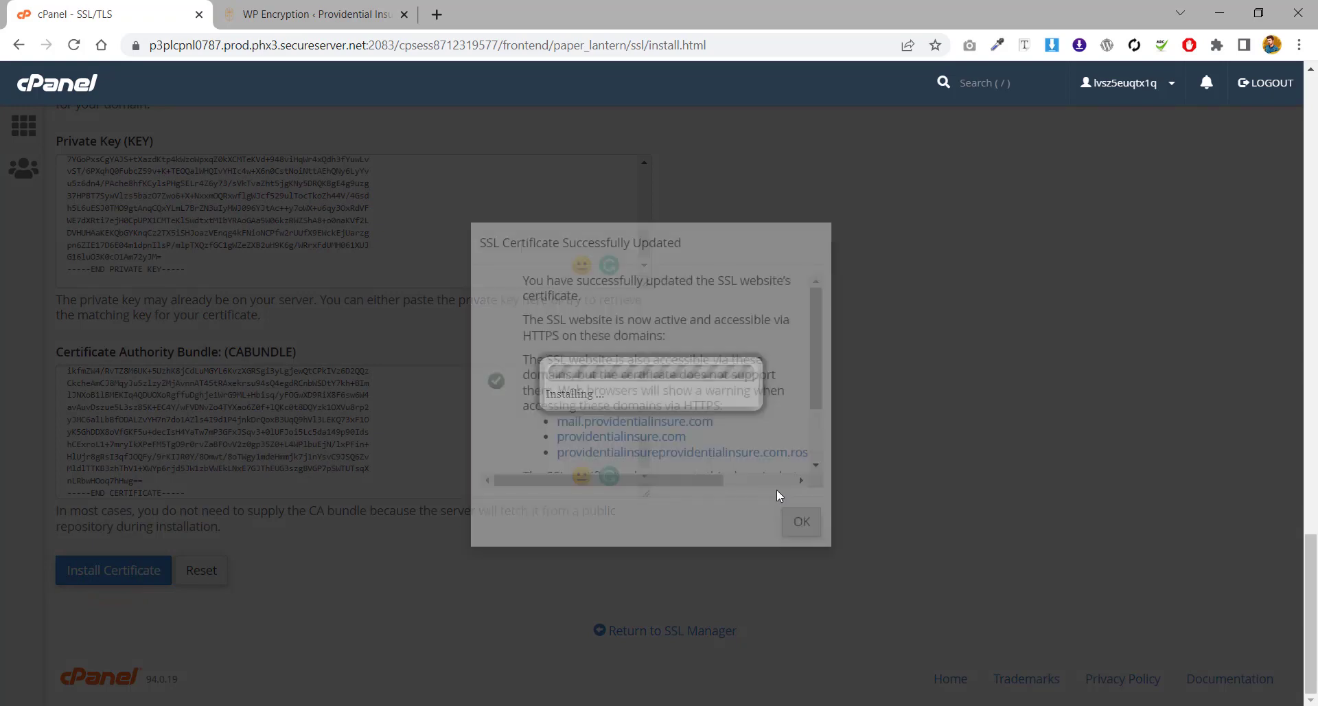
{"action": "left_click", "coordinate": [791, 527]}
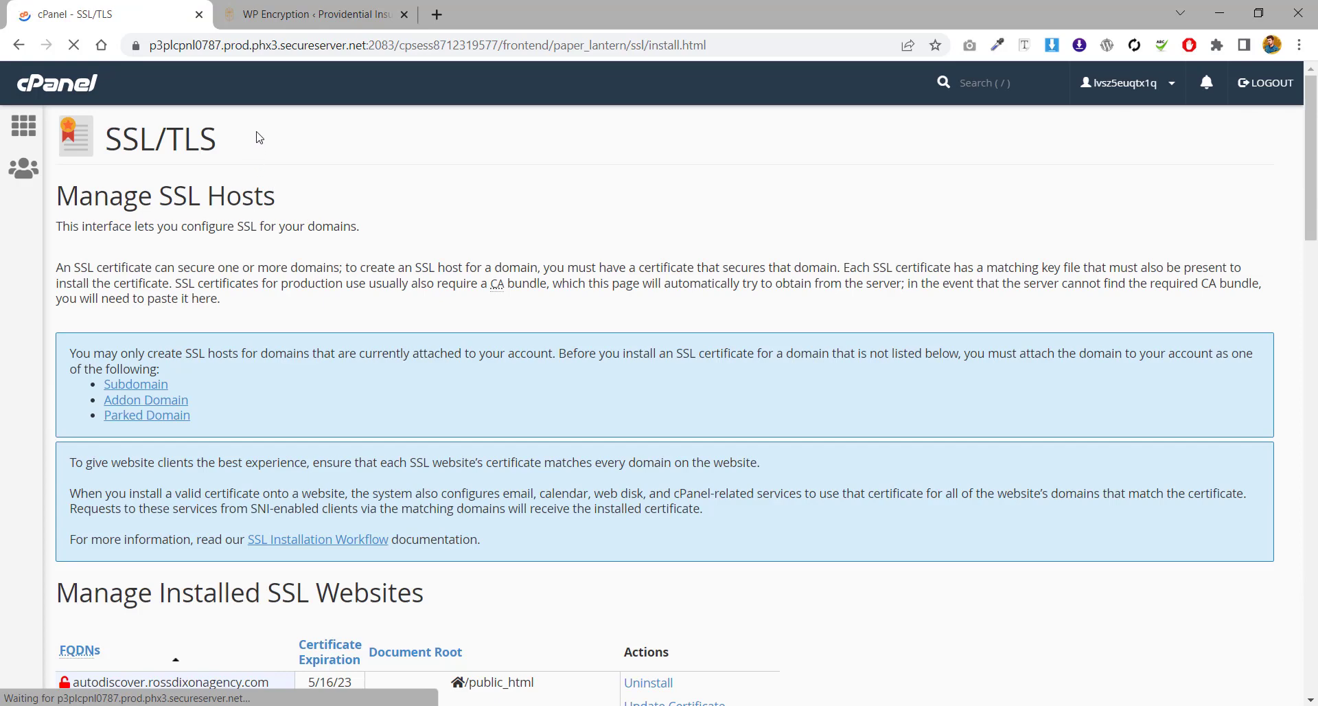
Step: Return to the WP Encryption page, enable HTTPS for the site and check the SSL certificate's expiry date
{"action": "left_click", "coordinate": [312, 14]}
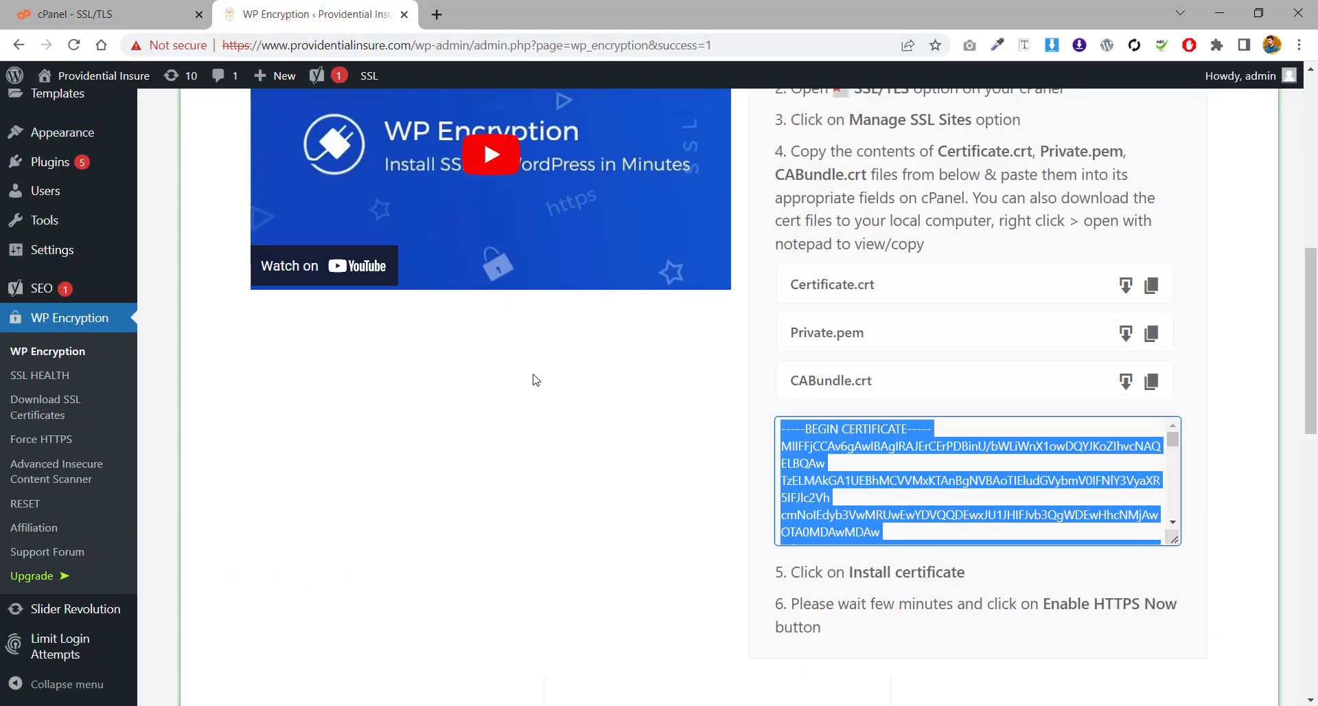
{"action": "scroll", "coordinate": [754, 452], "scroll_direction": "down", "scroll_amount": 7}
{"action": "scroll", "coordinate": [754, 452], "scroll_direction": "down", "scroll_amount": 1}
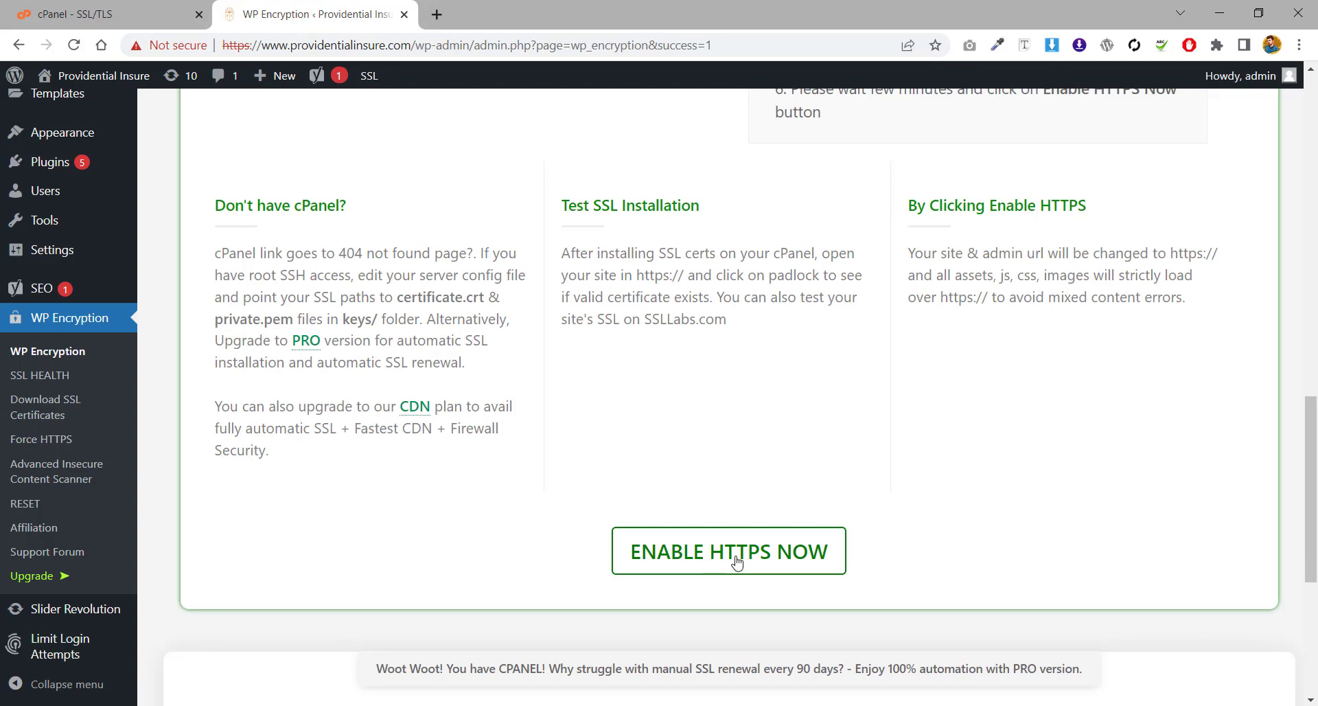
{"action": "left_click", "coordinate": [747, 557]}
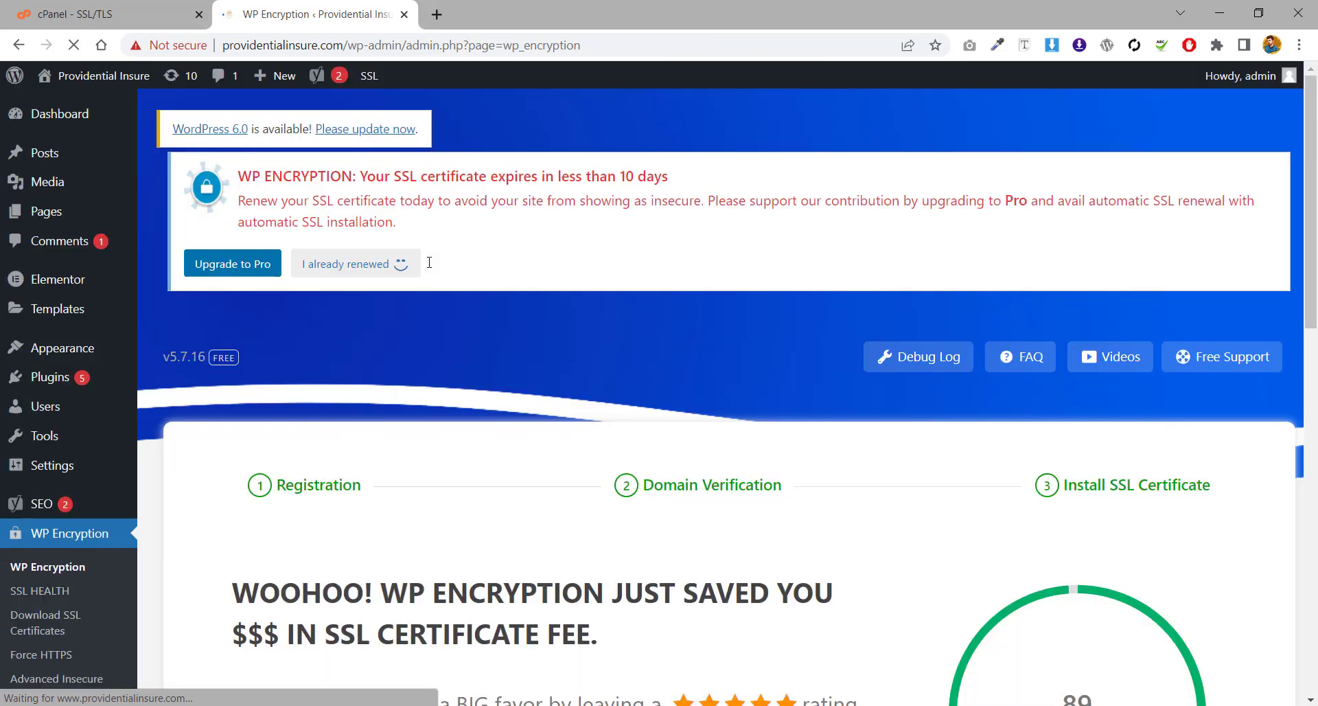
{"action": "scroll", "coordinate": [522, 290], "scroll_direction": "down", "scroll_amount": 5}
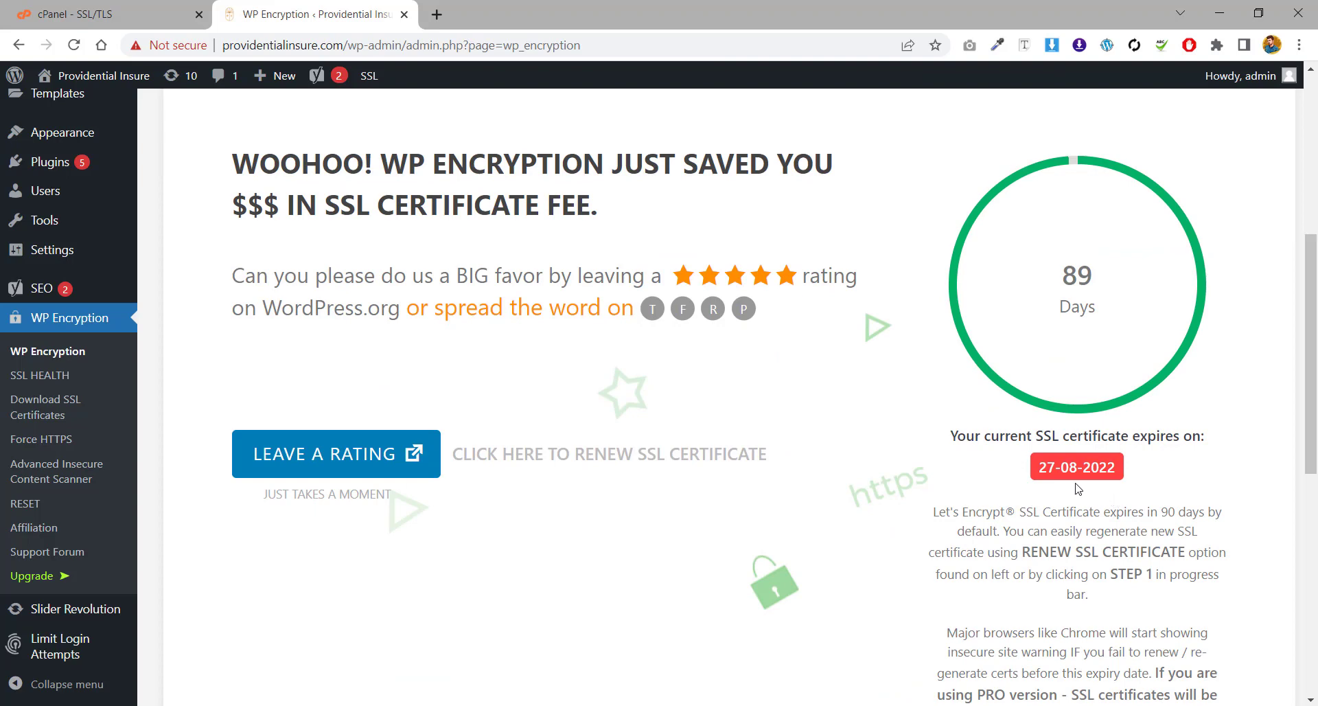
{"action": "triple_click", "coordinate": [1042, 466]}
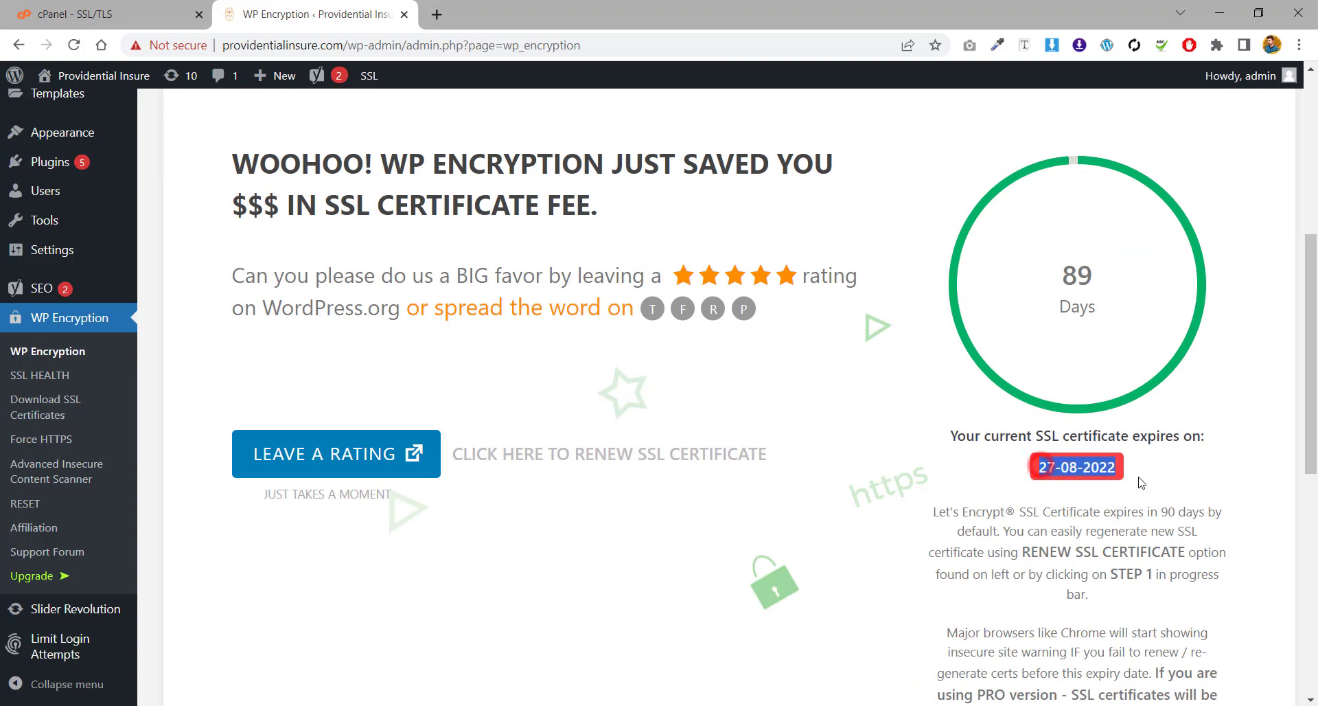
{"action": "left_click", "coordinate": [965, 495]}
{"action": "scroll", "coordinate": [671, 530], "scroll_direction": "up", "scroll_amount": 6}
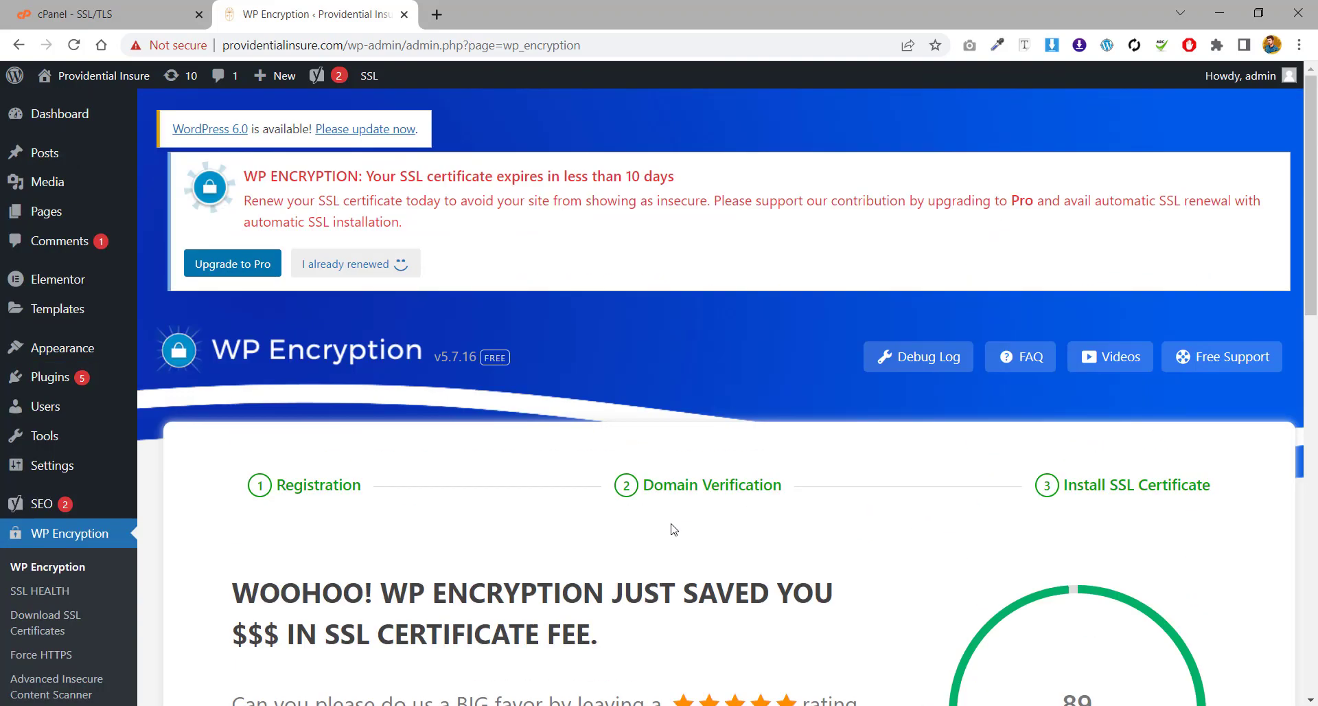
{"action": "left_click_drag", "start_coordinate": [341, 46], "coordinate": [100, 58]}
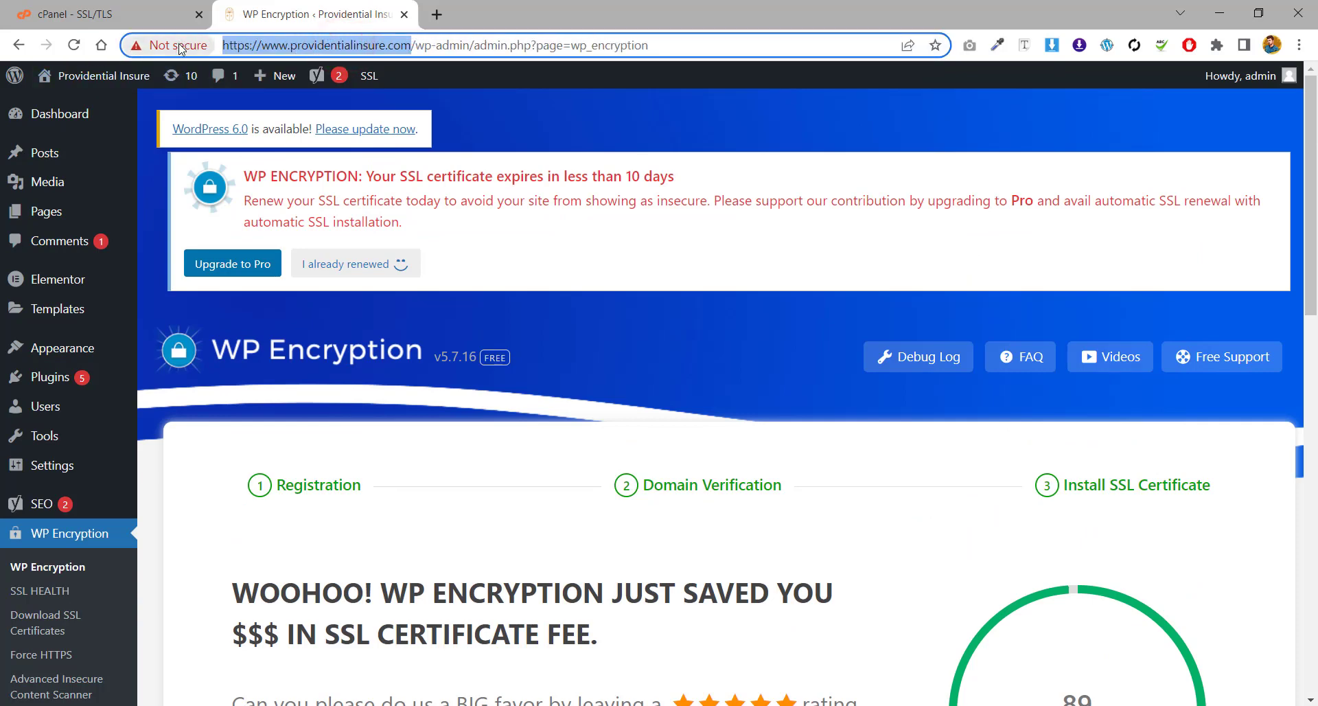
{"action": "right_click", "coordinate": [304, 47]}
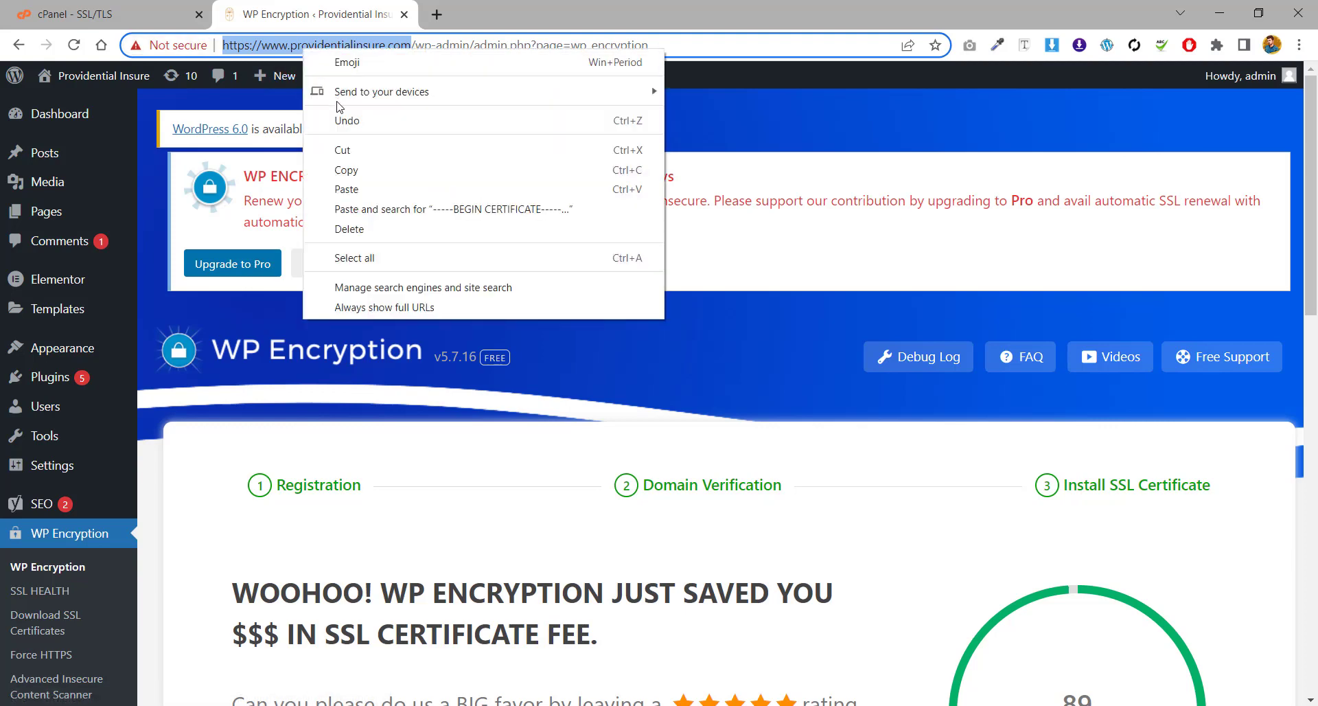